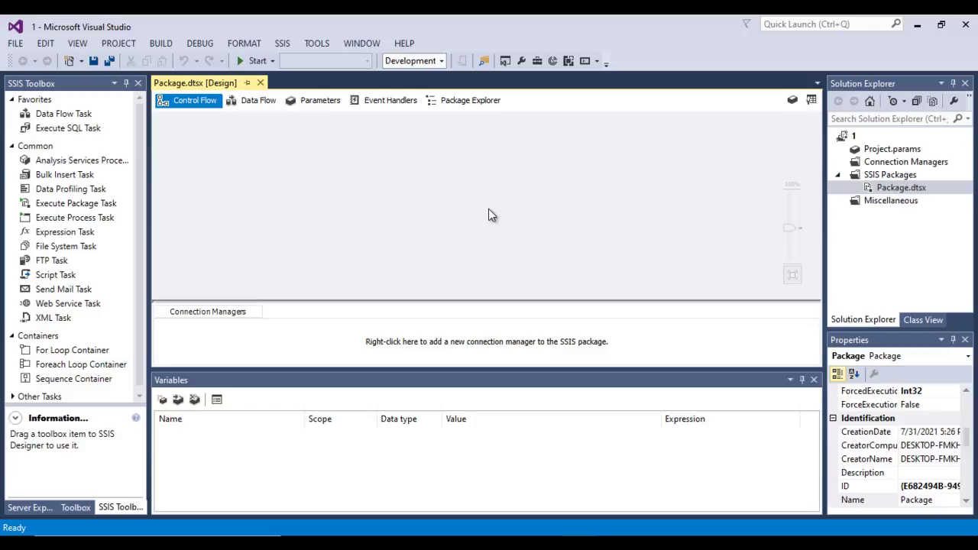
- Add a Data Flow Task to the package's control flow
{"action": "left_click", "coordinate": [50, 127]}
{"action": "left_click", "coordinate": [66, 114]}
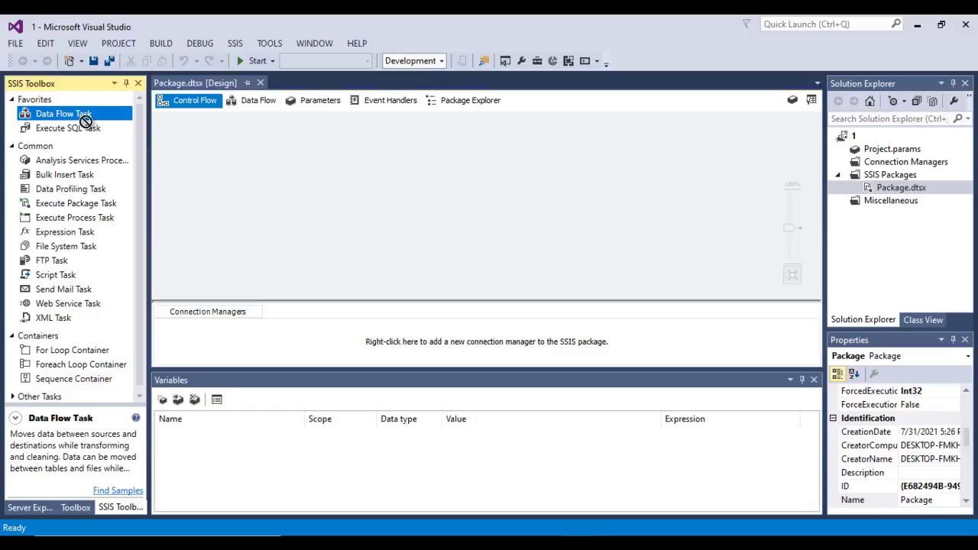
{"action": "left_click_drag", "start_coordinate": [67, 120], "coordinate": [310, 155]}
- Rename the Data Flow Task as "Load data from CSV to SQL Serevr Table"
{"action": "left_click", "coordinate": [303, 159]}
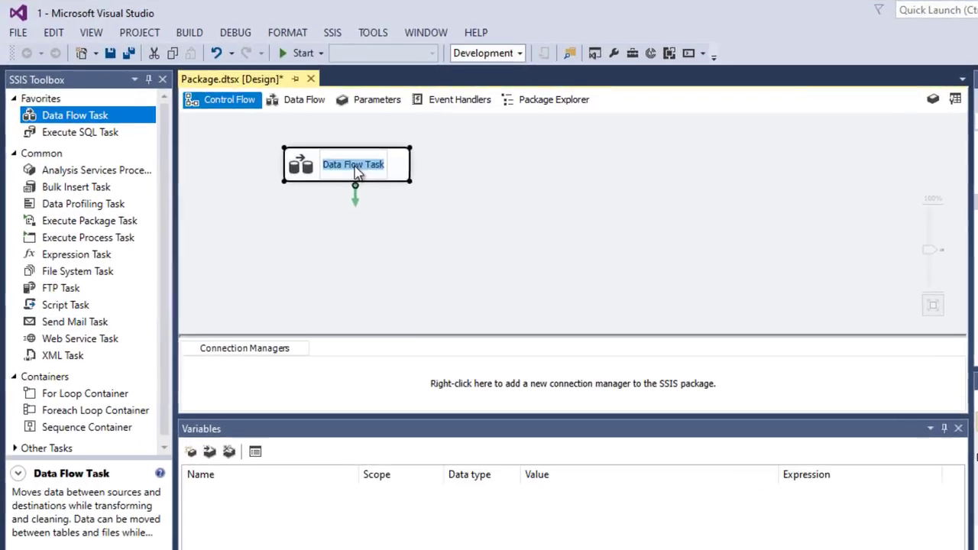
{"action": "type", "text": "Load data from CSV to SQL"}
{"action": "key", "text": "Return"}
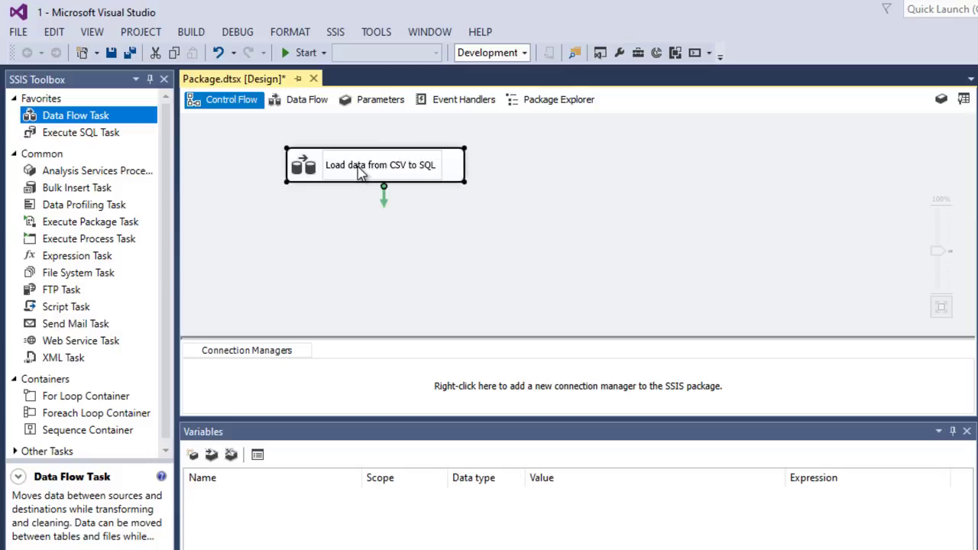
{"action": "type", "text": "Serevr"}
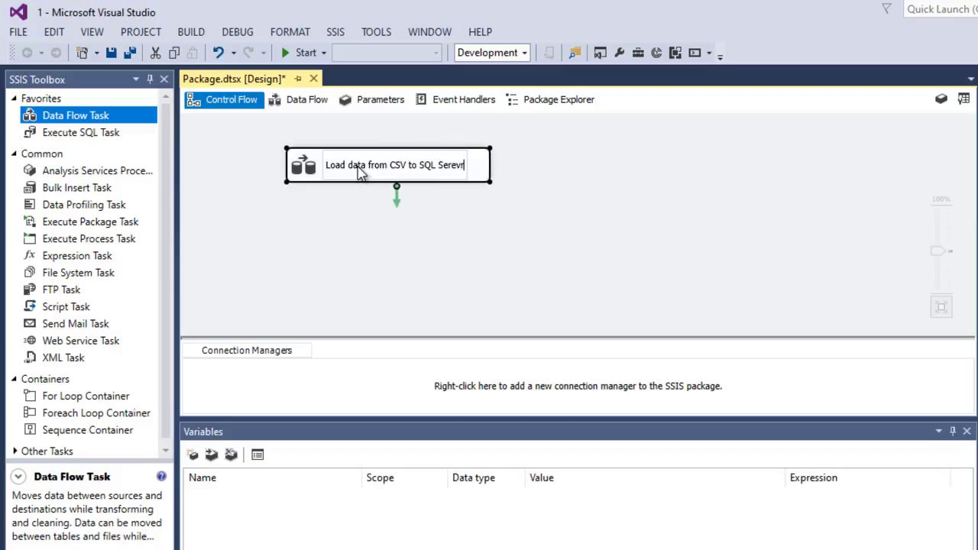
{"action": "type", "text": " Table"}
{"action": "key", "text": "Return"}
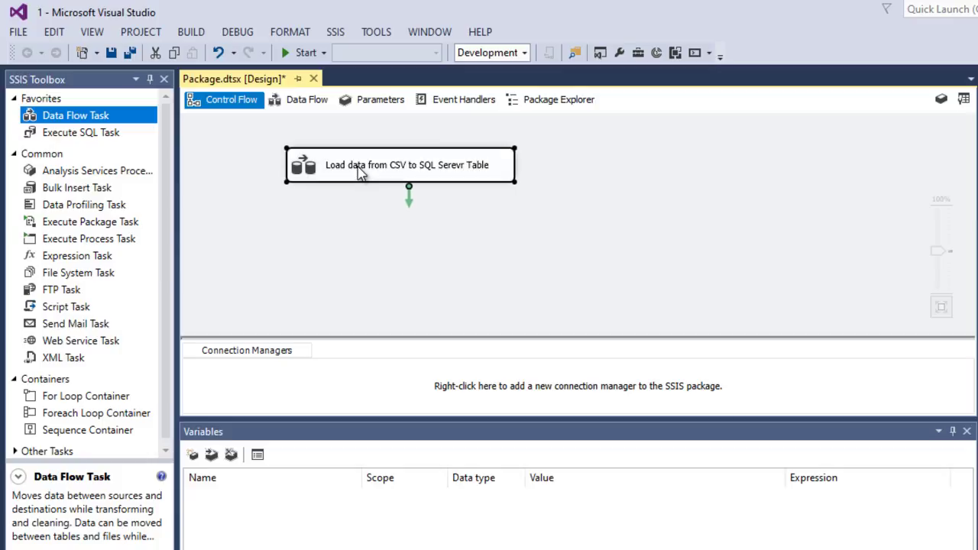
- Open the data flow of the renamed task and add a Flat File Source to it
{"action": "double_click", "coordinate": [359, 170]}
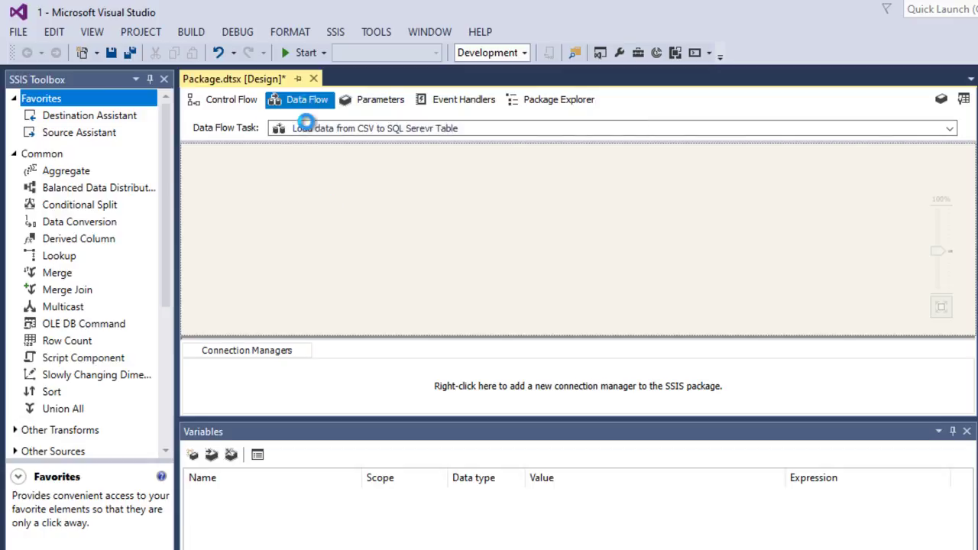
{"action": "left_click", "coordinate": [72, 310]}
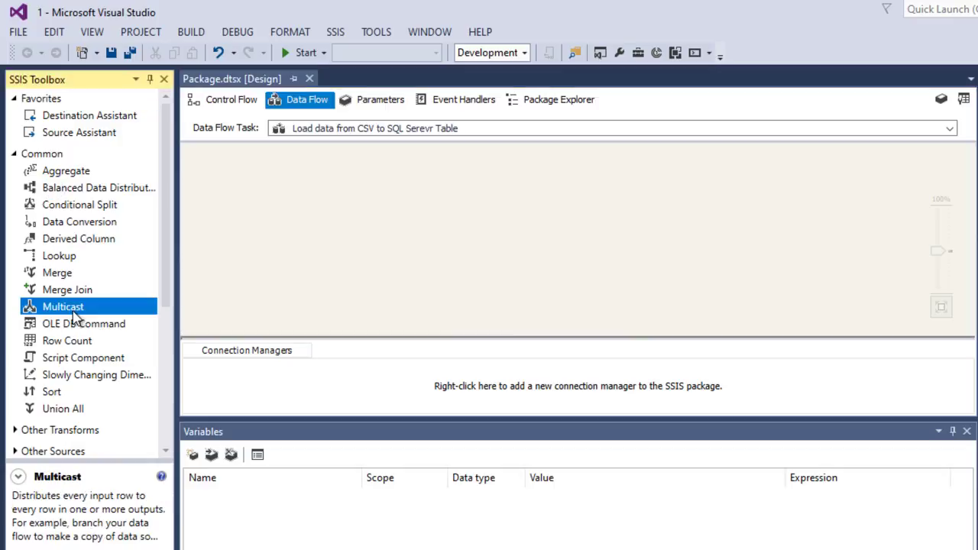
{"action": "left_click", "coordinate": [14, 155]}
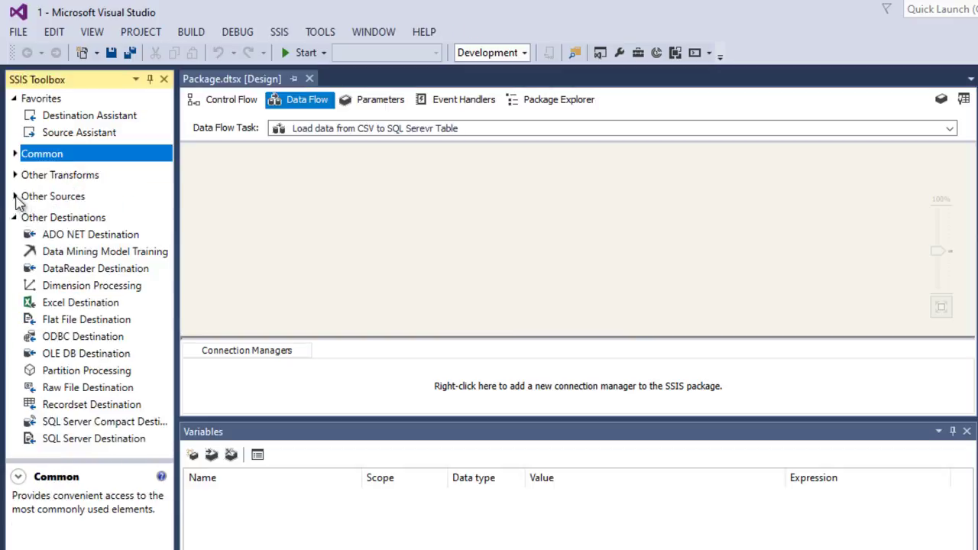
{"action": "left_click", "coordinate": [14, 196]}
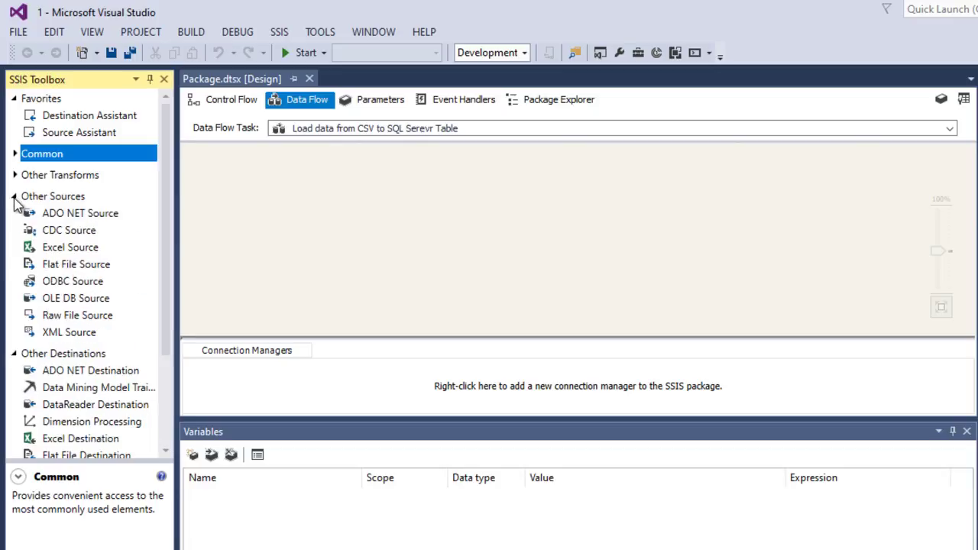
{"action": "left_click", "coordinate": [62, 267]}
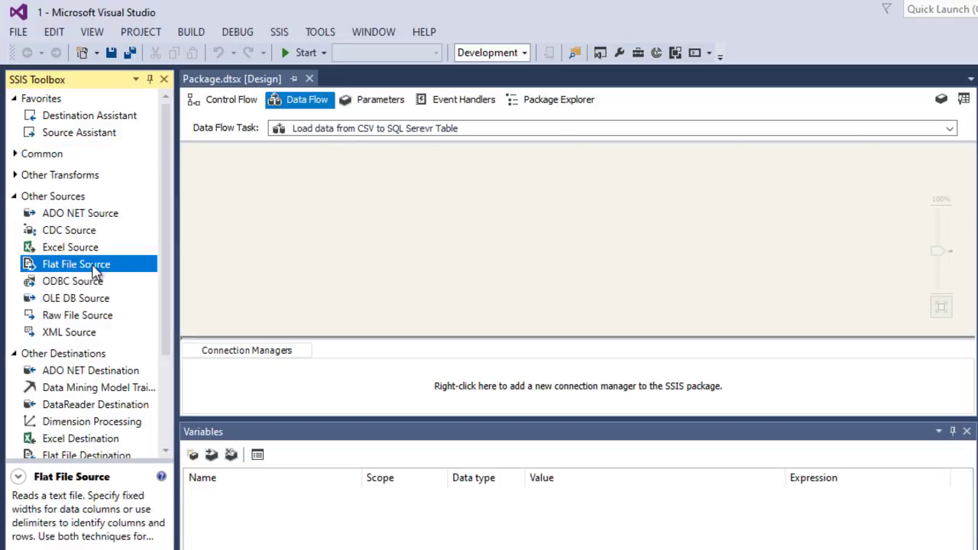
{"action": "left_click_drag", "start_coordinate": [61, 269], "coordinate": [245, 213]}
{"action": "left_click_drag", "start_coordinate": [248, 158], "coordinate": [248, 158]}
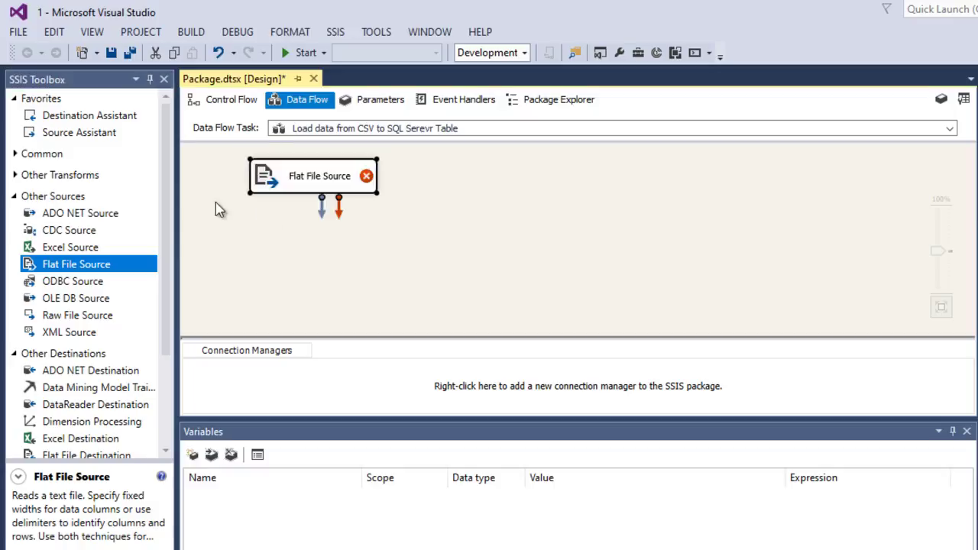
- Add an OLE DB Destination to the data flow, below and to the right of the Flat File Source
{"action": "left_click", "coordinate": [76, 233]}
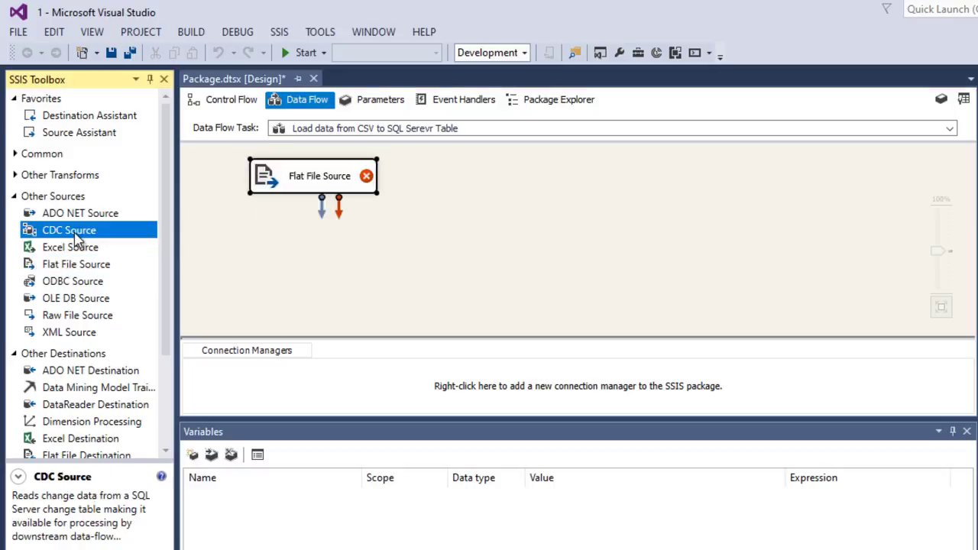
{"action": "scroll", "coordinate": [78, 240], "scroll_direction": "down", "scroll_amount": 3}
{"action": "left_click", "coordinate": [72, 361]}
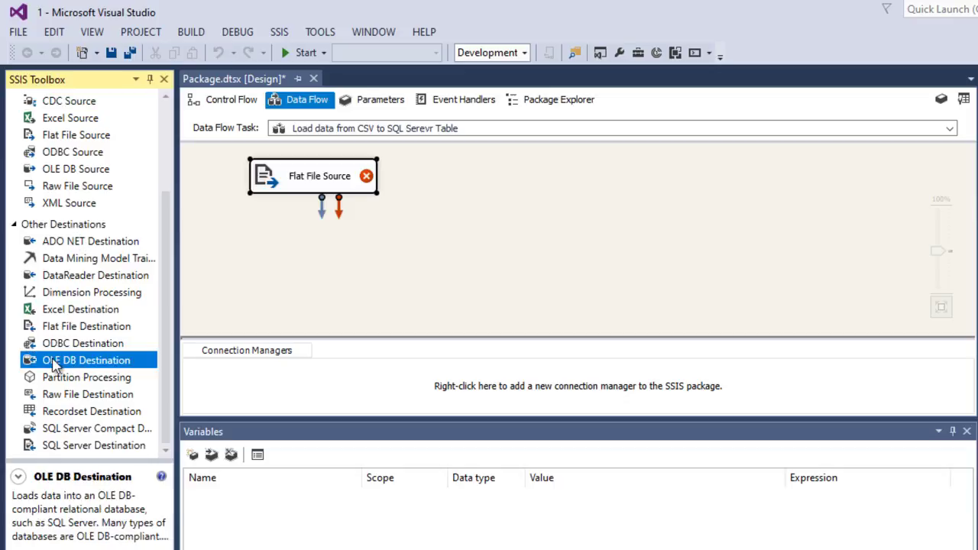
{"action": "left_click_drag", "start_coordinate": [55, 365], "coordinate": [427, 237]}
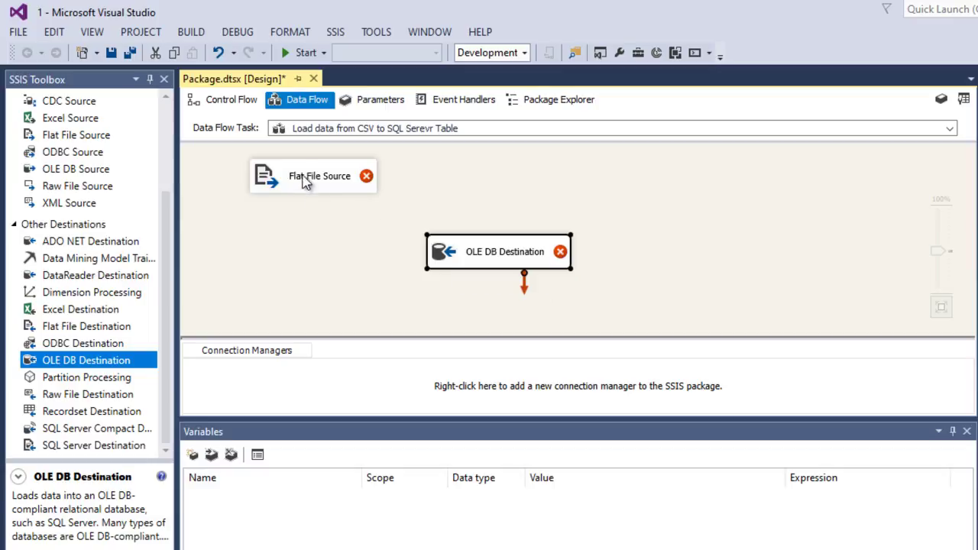
{"action": "left_click", "coordinate": [298, 267]}
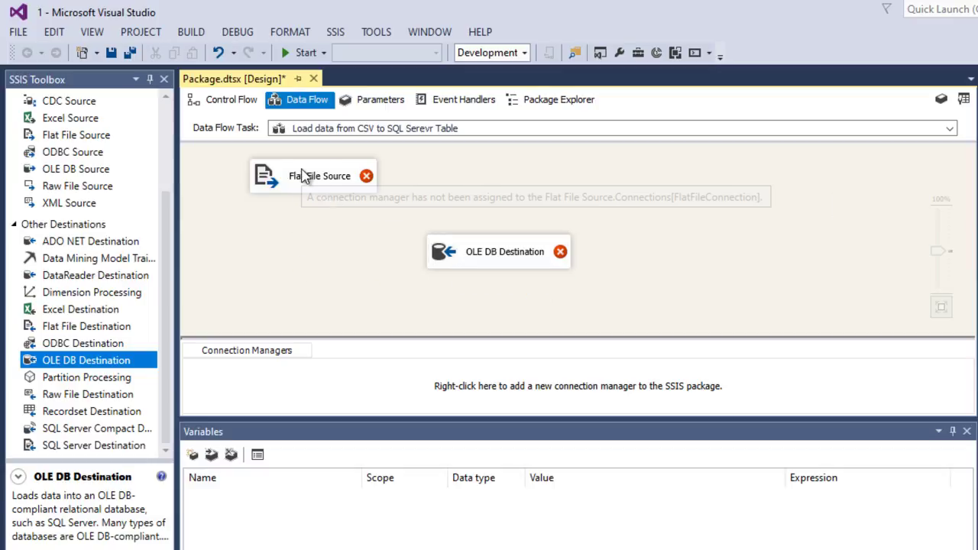
- Switch to File Explorer to check the path of the folder holding Source.csv, and return to Visual Studio
{"action": "key", "text": "alt+Tab"}
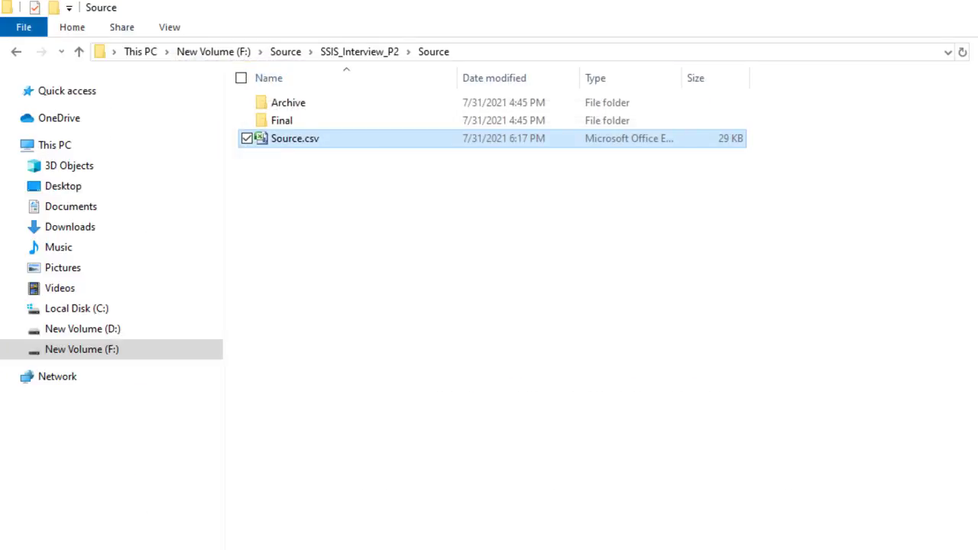
{"action": "left_click", "coordinate": [515, 54]}
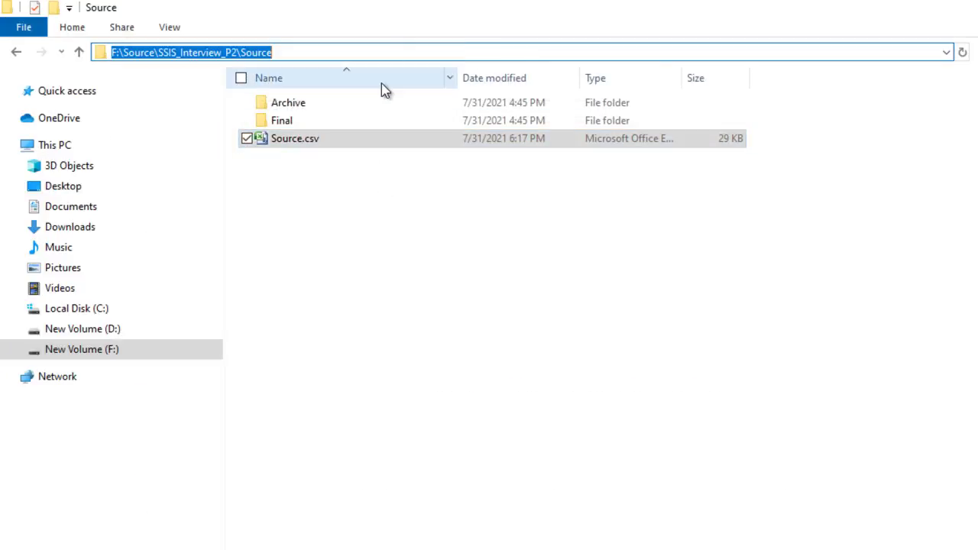
{"action": "key", "text": "alt+Tab"}
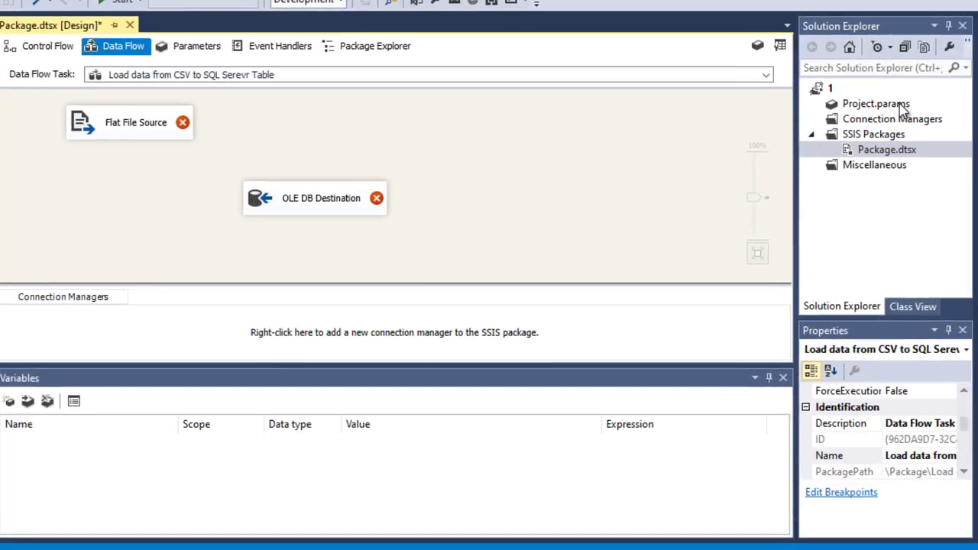
- Open the project parameters and add a parameter named Src_FilePath with data type String
{"action": "left_click", "coordinate": [902, 110]}
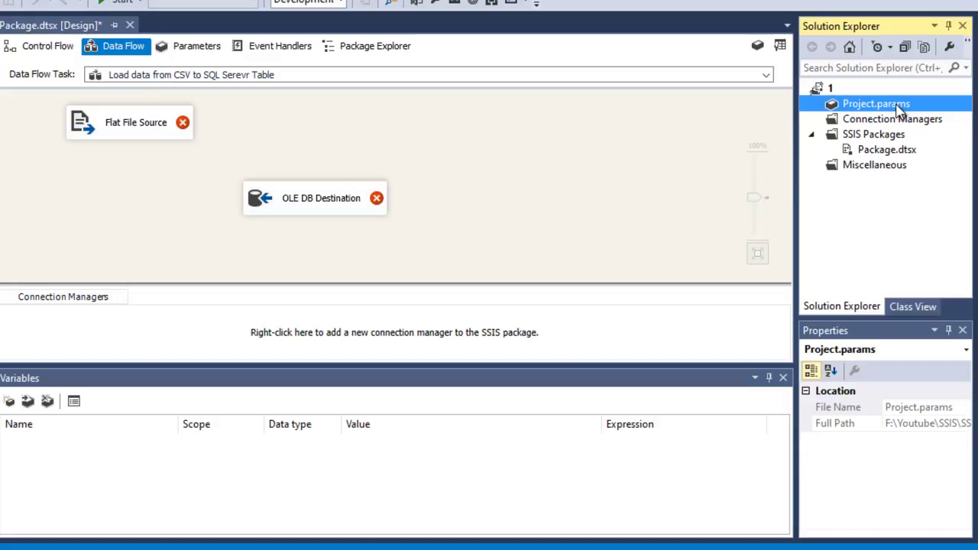
{"action": "double_click", "coordinate": [900, 109]}
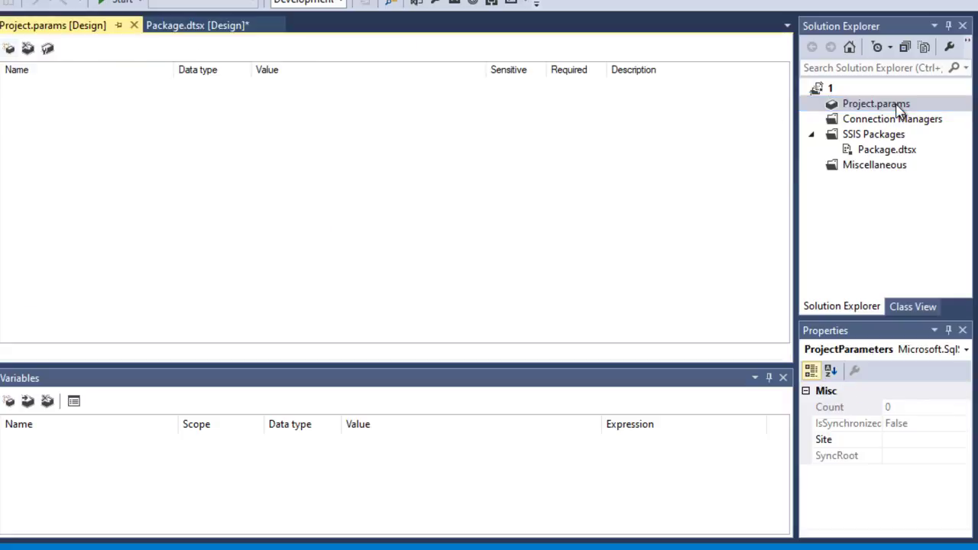
{"action": "left_click", "coordinate": [9, 49]}
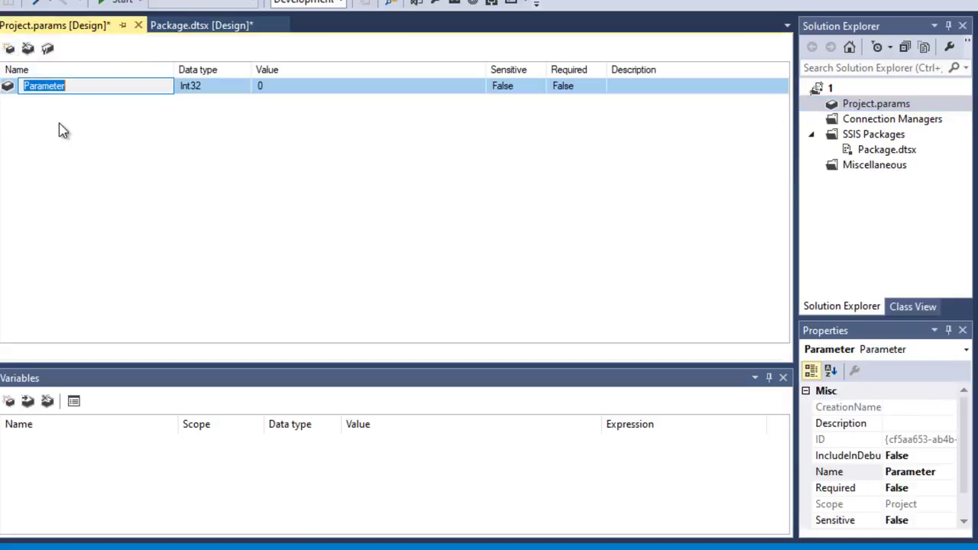
{"action": "type", "text": "S"}
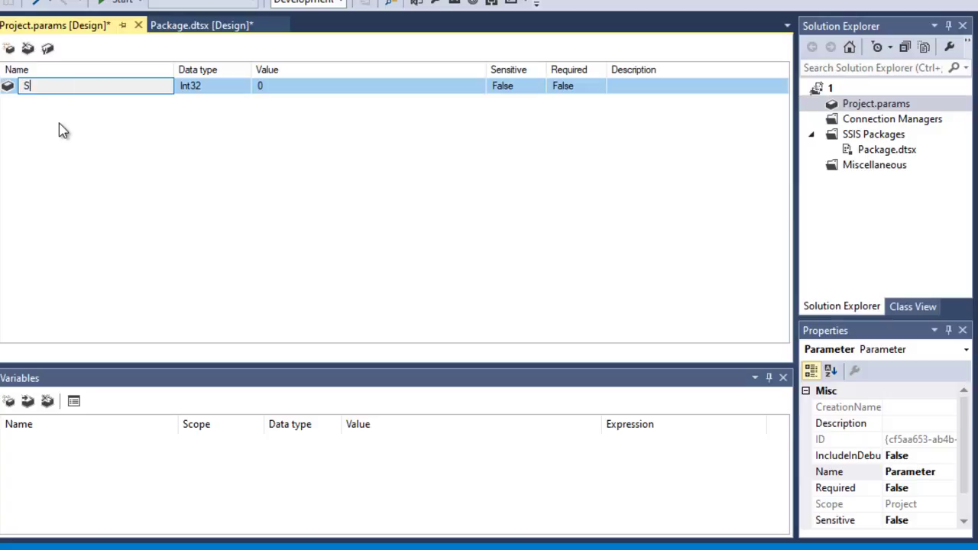
{"action": "type", "text": "rc_FilePat"}
{"action": "key", "text": "Tab"}
{"action": "key", "text": "s"}
{"action": "key", "text": "s"}
{"action": "key", "text": "s"}
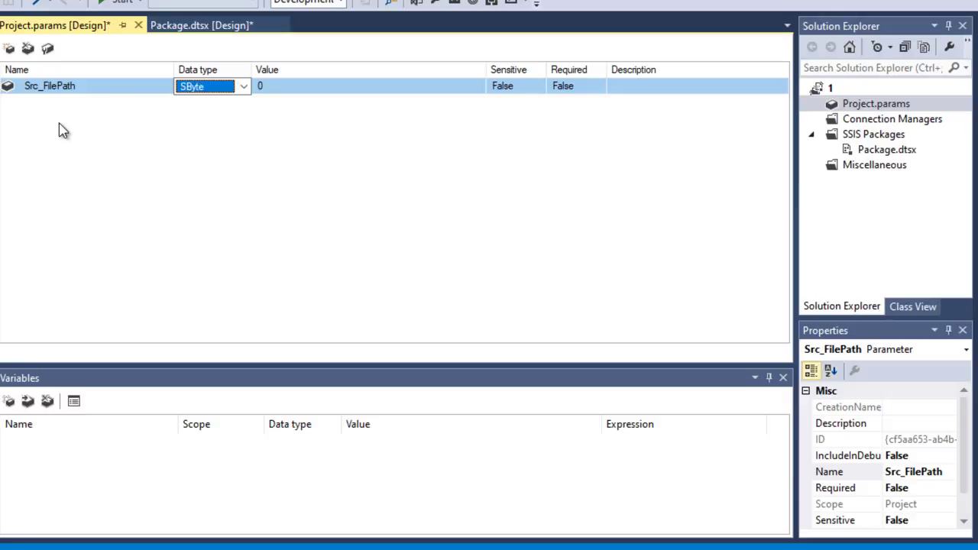
{"action": "key", "text": "Tab"}
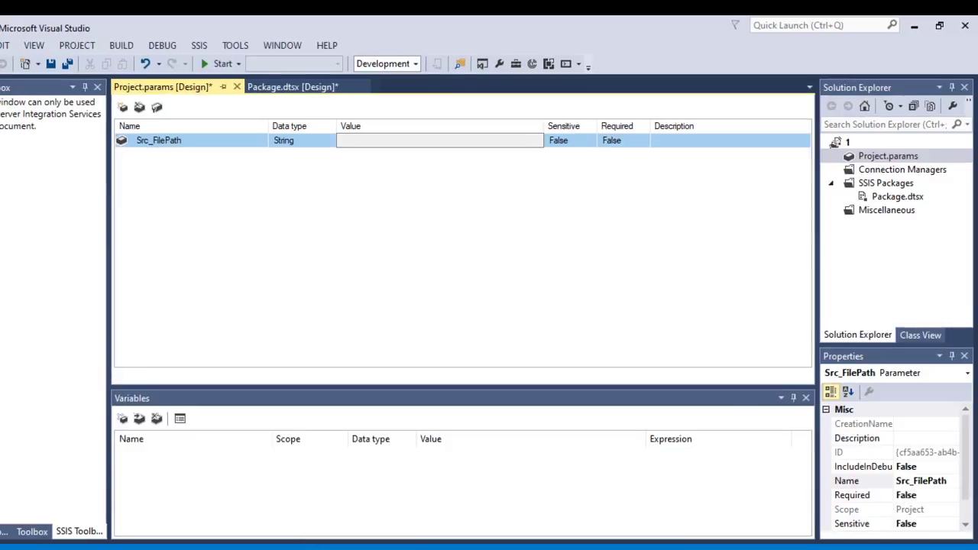
- Switch to File Explorer and copy the full file path F:\Source\SSIS_Interview_P2\Source\Source.csv, built from the folder's address
{"action": "key", "text": "alt+Tab"}
{"action": "left_click", "coordinate": [423, 64]}
{"action": "left_click", "coordinate": [425, 63]}
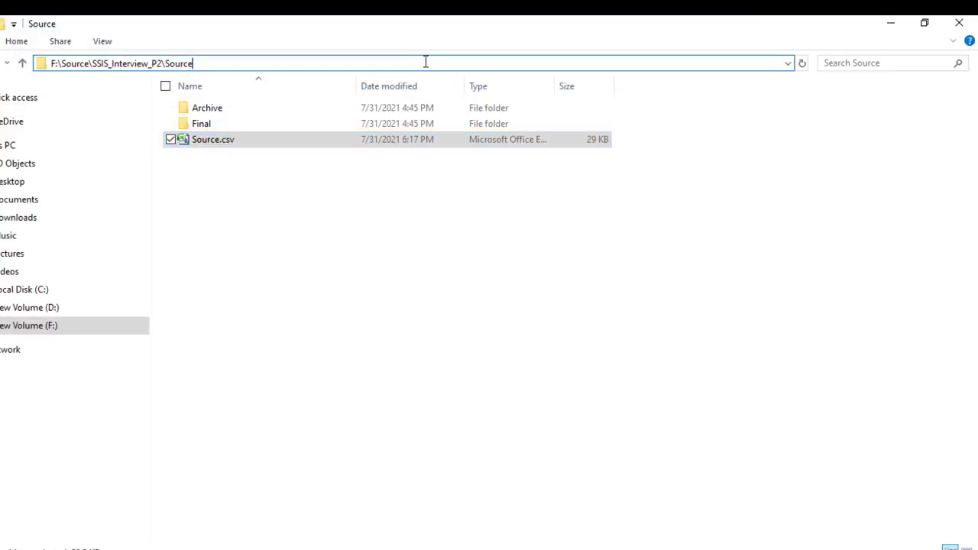
{"action": "type", "text": "\\Source.csv"}
{"action": "key", "text": "ctrl+a"}
{"action": "key", "text": "ctrl+c"}
{"action": "left_click", "coordinate": [890, 23]}
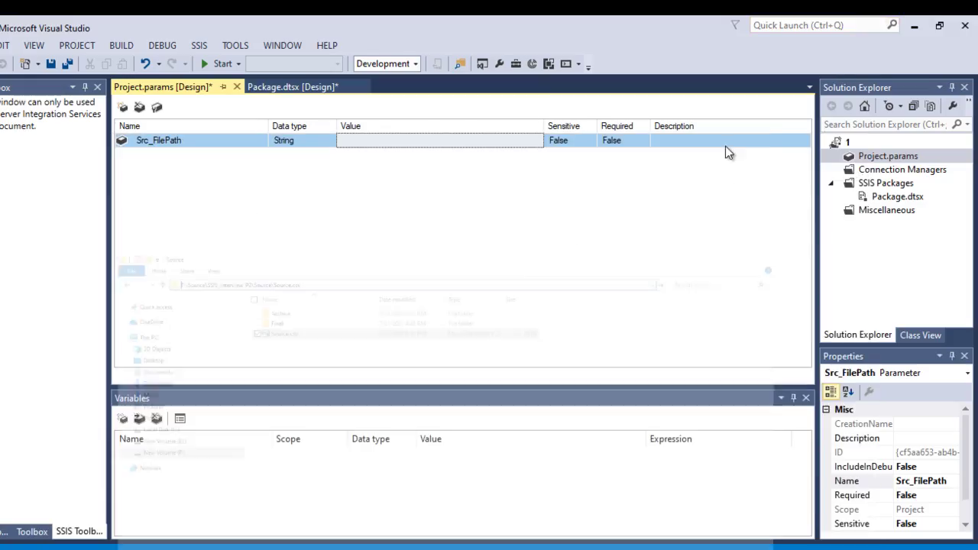
- Set the value of Src_FilePath to F:\Source\SSIS_Interview_P2\Source\Source.csv and save the project parameters
{"action": "left_click", "coordinate": [365, 142]}
{"action": "key", "text": "ctrl+v"}
{"action": "left_click", "coordinate": [429, 189]}
{"action": "key", "text": "ctrl+s"}
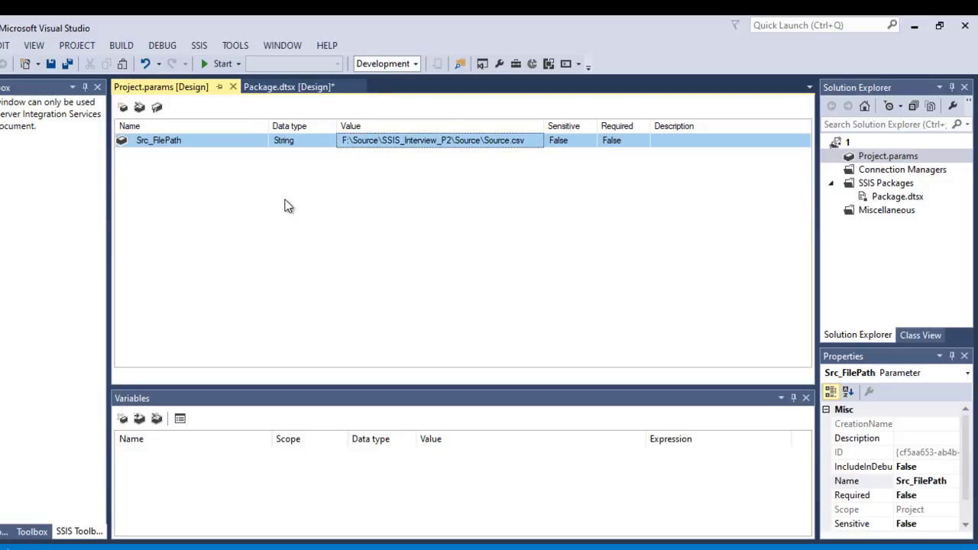
- Return to the package's data flow, open the Flat File Source for editing and start a new flat file connection manager
{"action": "left_click", "coordinate": [297, 86]}
{"action": "left_click", "coordinate": [195, 178]}
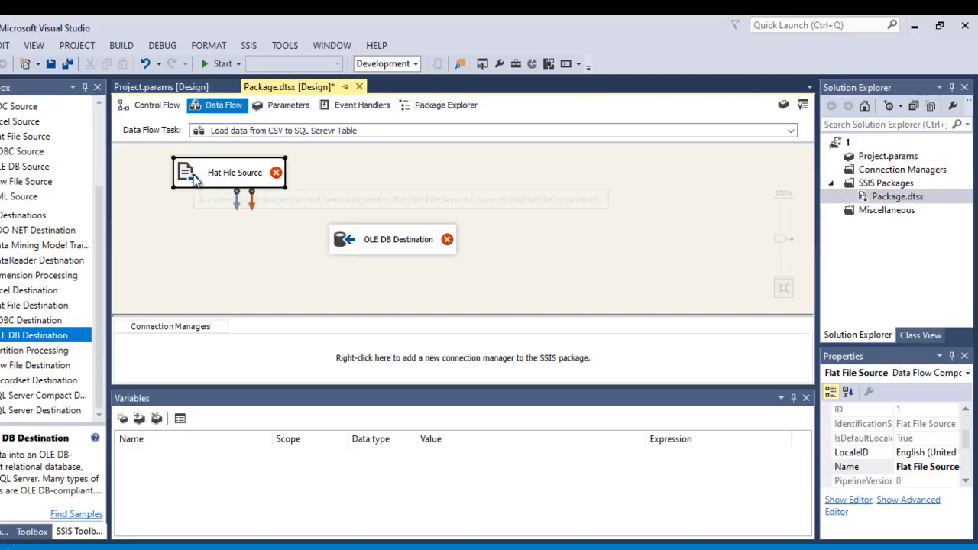
{"action": "double_click", "coordinate": [195, 178]}
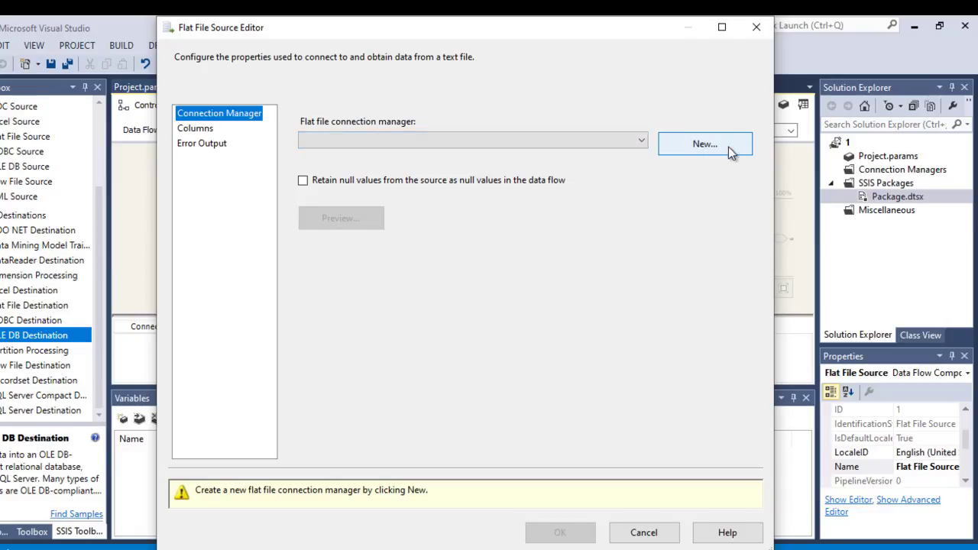
{"action": "left_click", "coordinate": [728, 144]}
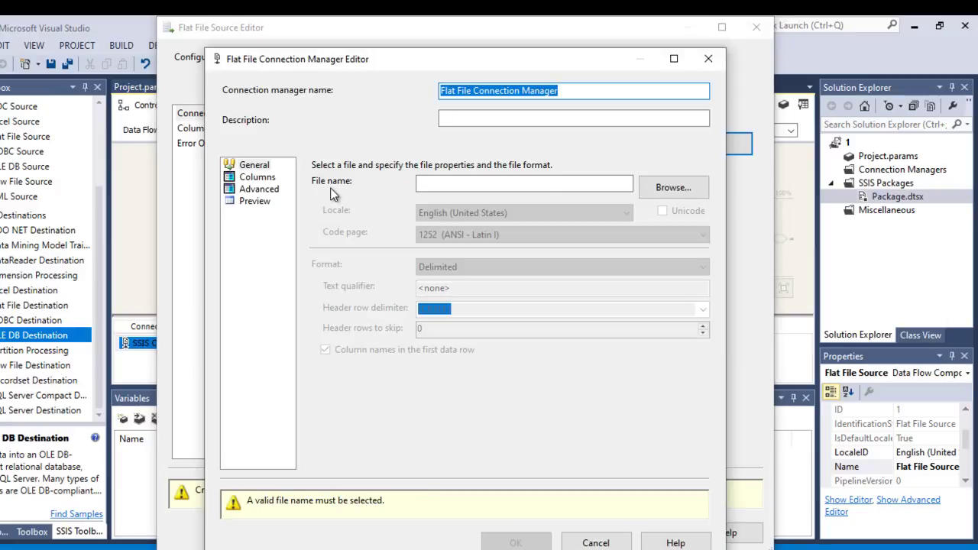
- Filter the file selection to CSV files, choose Source.csv as the connection's file, and load its column definitions
{"action": "left_click", "coordinate": [682, 188]}
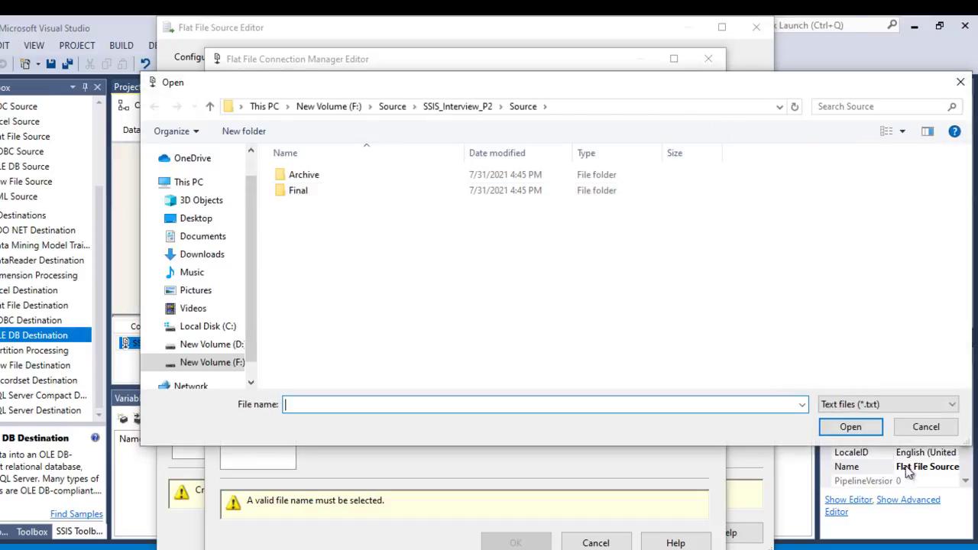
{"action": "left_click", "coordinate": [909, 408]}
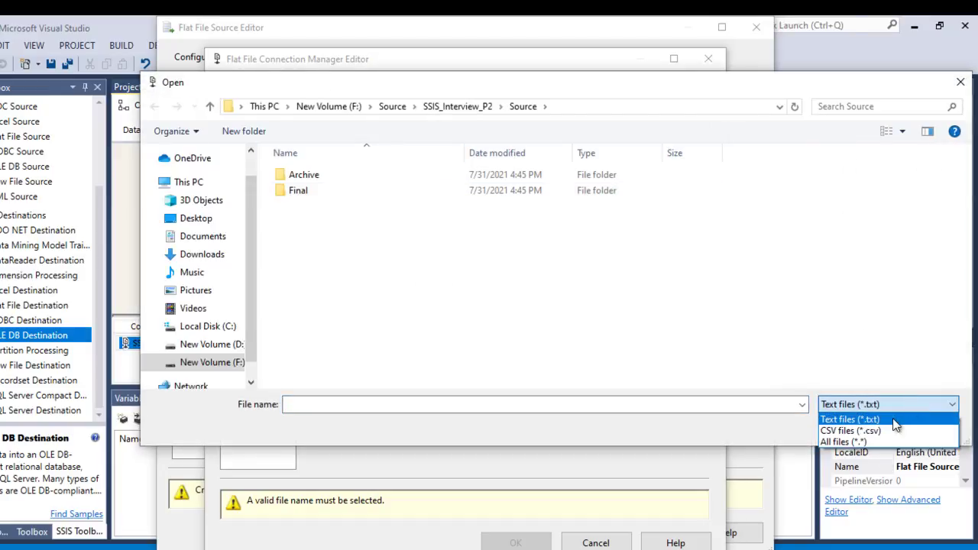
{"action": "left_click", "coordinate": [854, 430]}
{"action": "left_click", "coordinate": [310, 208]}
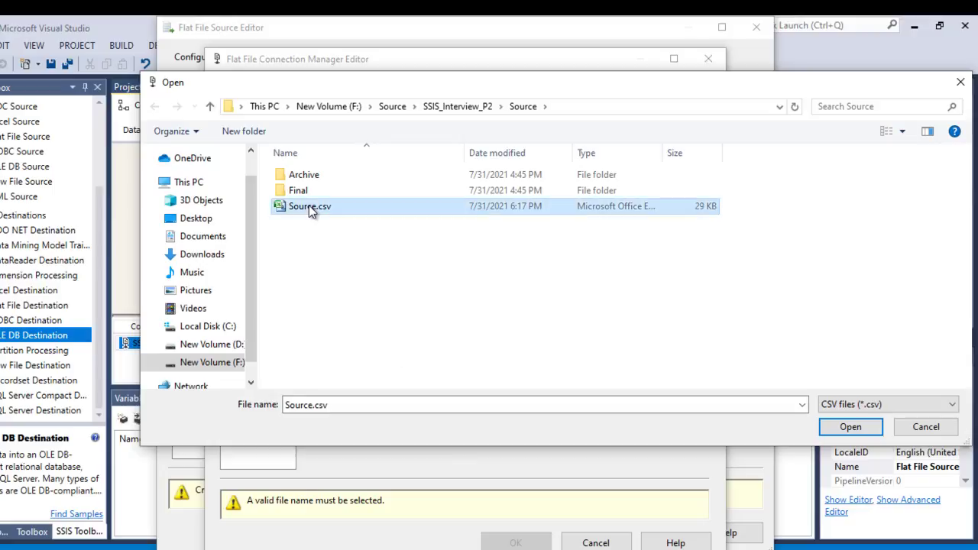
{"action": "left_click", "coordinate": [844, 428]}
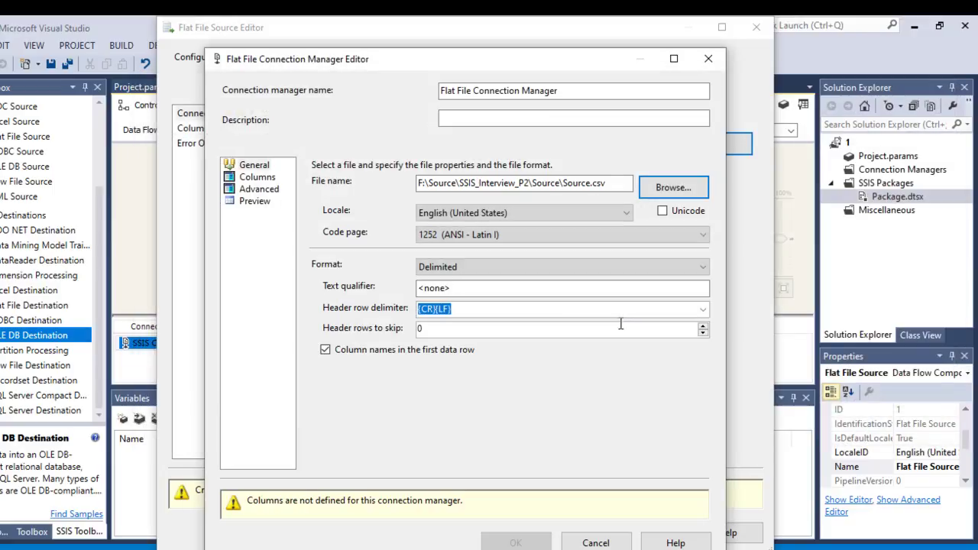
{"action": "left_click", "coordinate": [257, 179]}
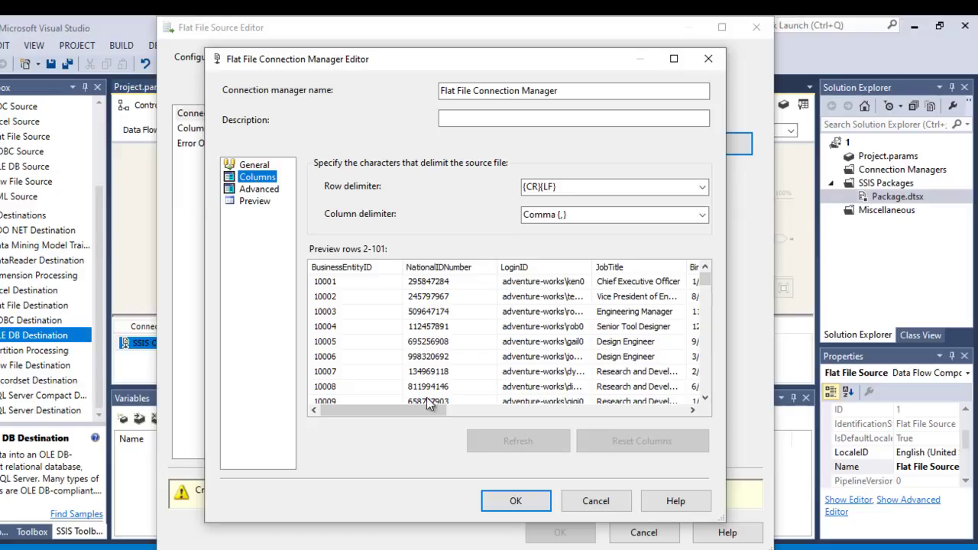
- Accept the new flat file connection and set the Flat File Source to retain null values, keeping all its columns
{"action": "left_click_drag", "start_coordinate": [382, 413], "coordinate": [629, 410]}
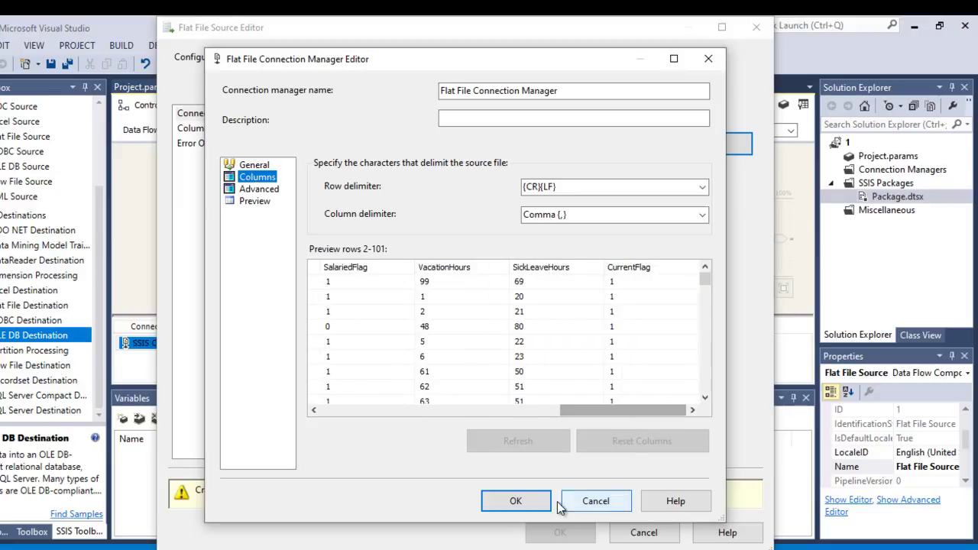
{"action": "left_click", "coordinate": [516, 501]}
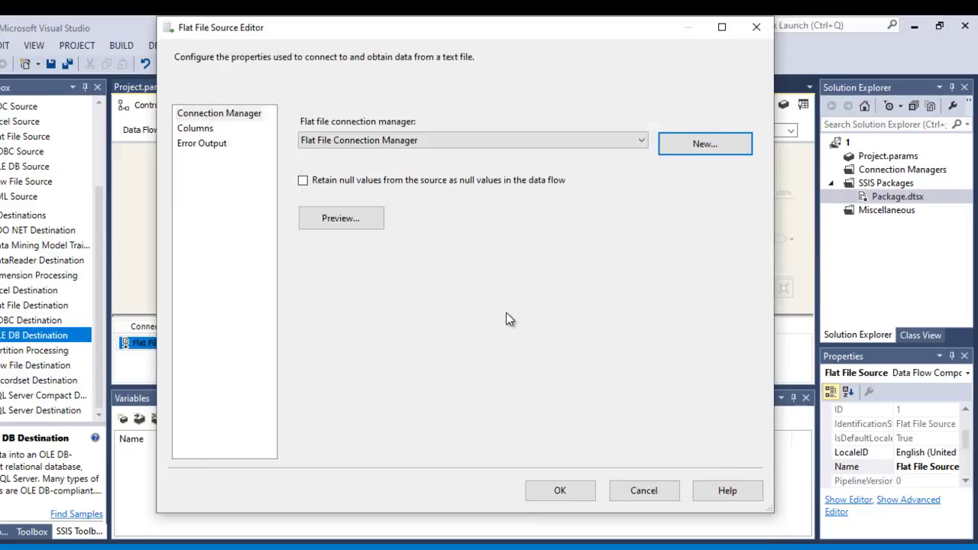
{"action": "left_click", "coordinate": [312, 181]}
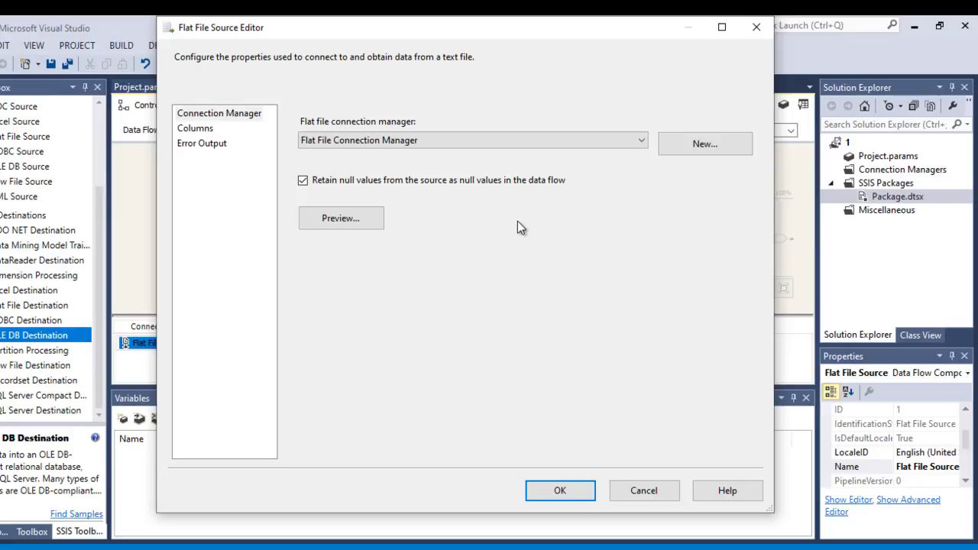
{"action": "left_click", "coordinate": [197, 130]}
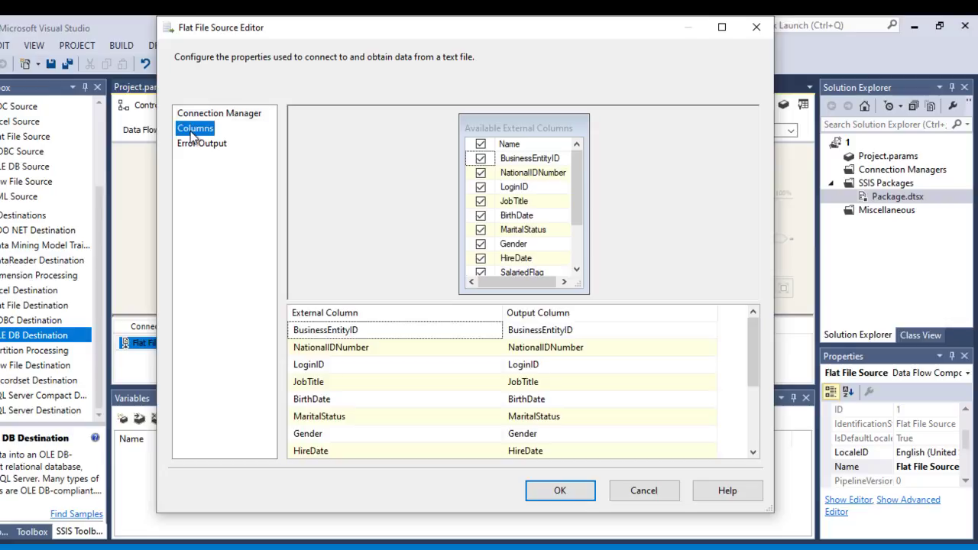
{"action": "scroll", "coordinate": [547, 170], "scroll_direction": "down", "scroll_amount": 1}
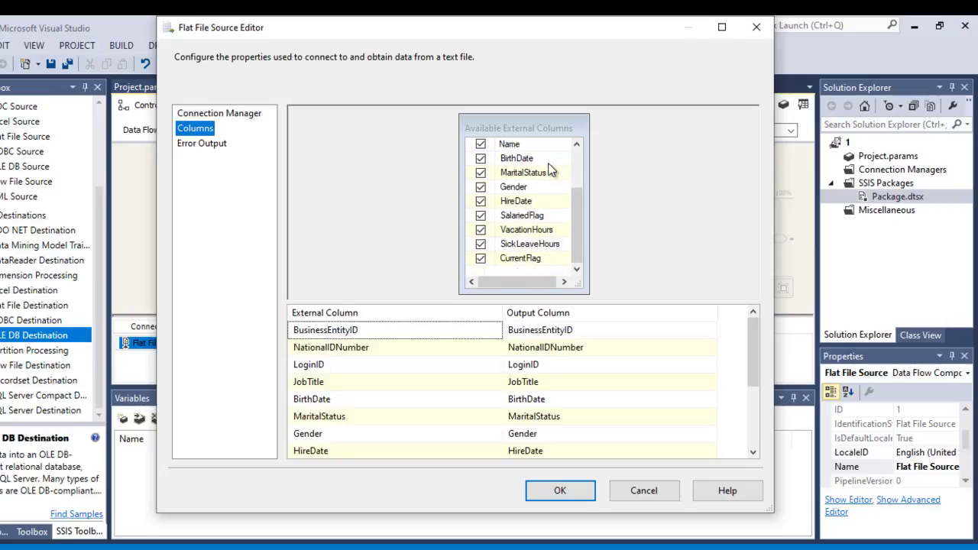
{"action": "left_click", "coordinate": [560, 490]}
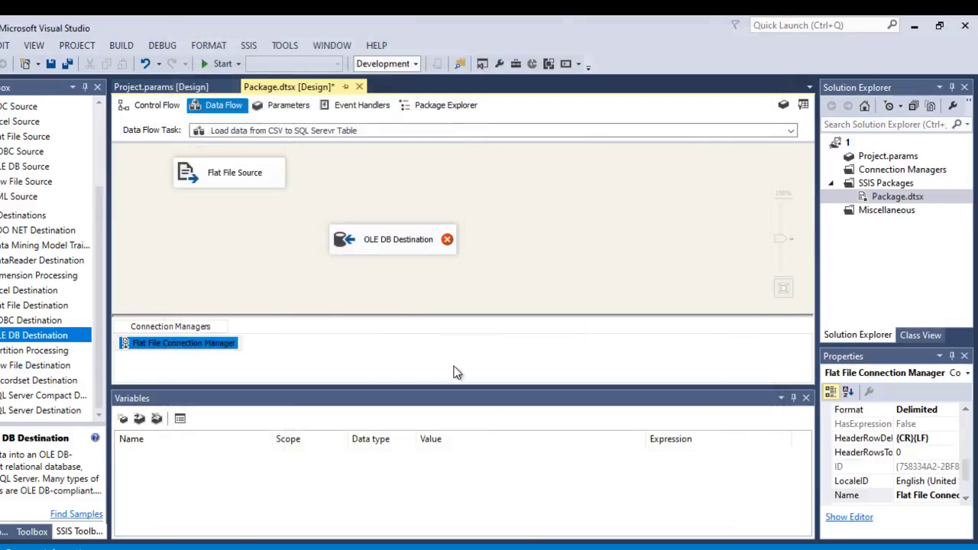
- Open the property expressions of the Flat File Connection Manager and choose ConnectionString as the property to parameterise
{"action": "left_click", "coordinate": [168, 344]}
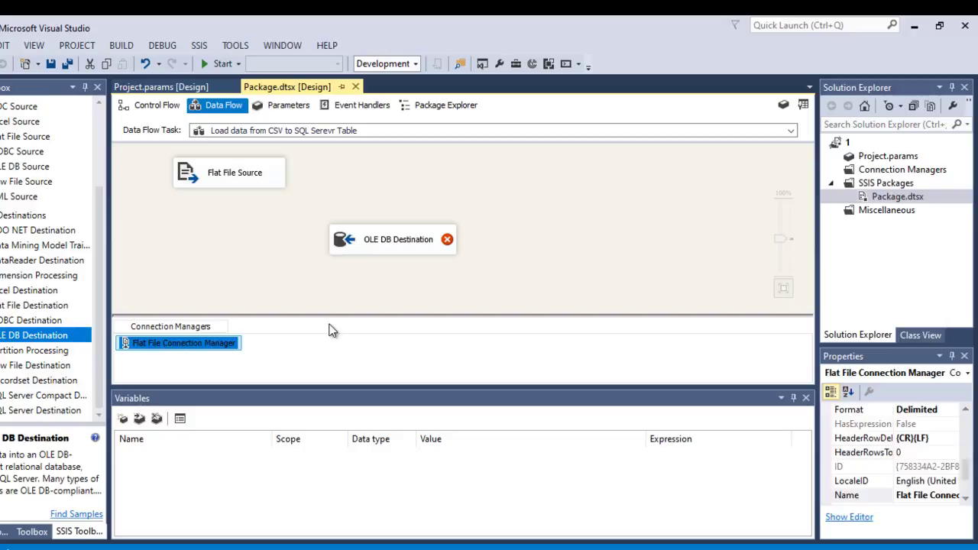
{"action": "left_click", "coordinate": [966, 410]}
{"action": "left_click", "coordinate": [967, 413]}
{"action": "left_click", "coordinate": [947, 425]}
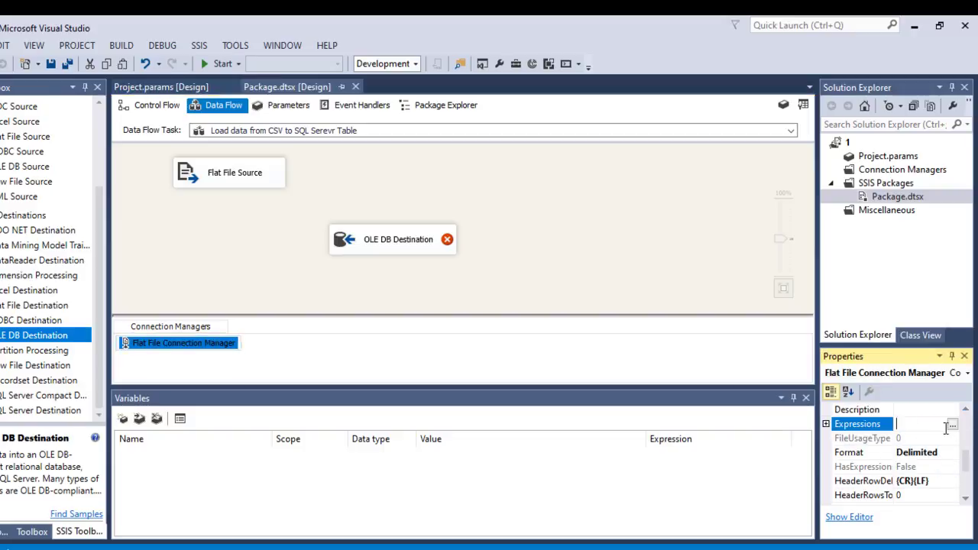
{"action": "left_click", "coordinate": [952, 425]}
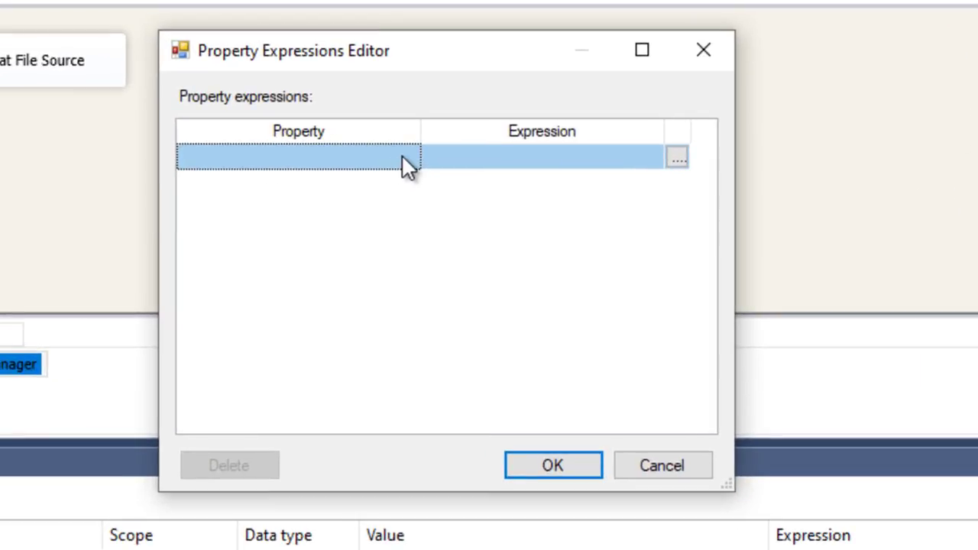
{"action": "left_click", "coordinate": [413, 158]}
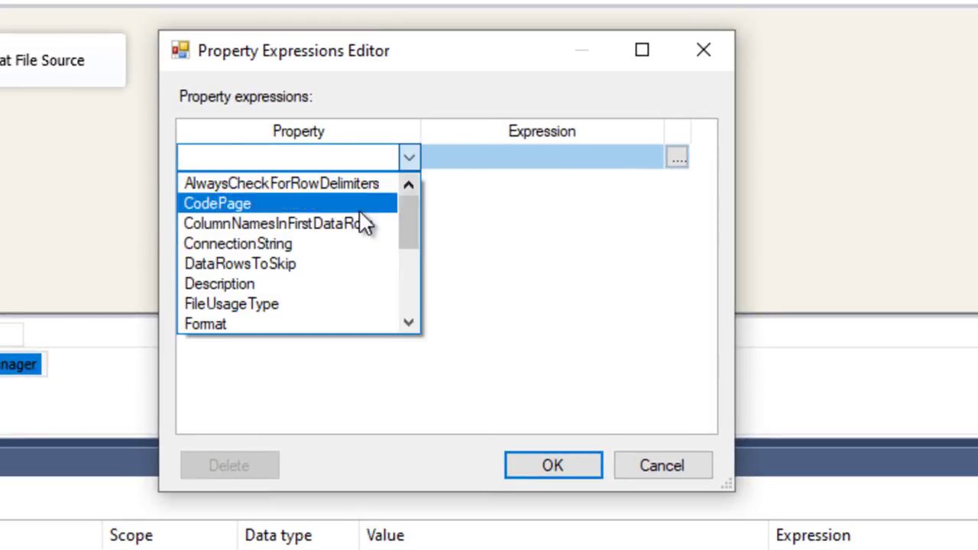
{"action": "left_click", "coordinate": [317, 242]}
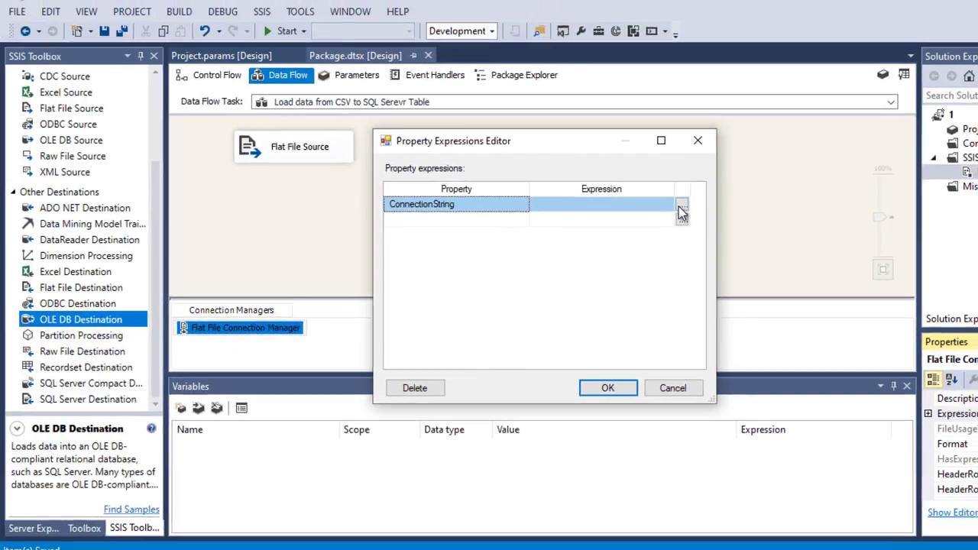
- Build and evaluate the ConnectionString expression @[$Project::Src_FilePath] from the project parameter, accept it, and save the package
{"action": "left_click", "coordinate": [682, 207]}
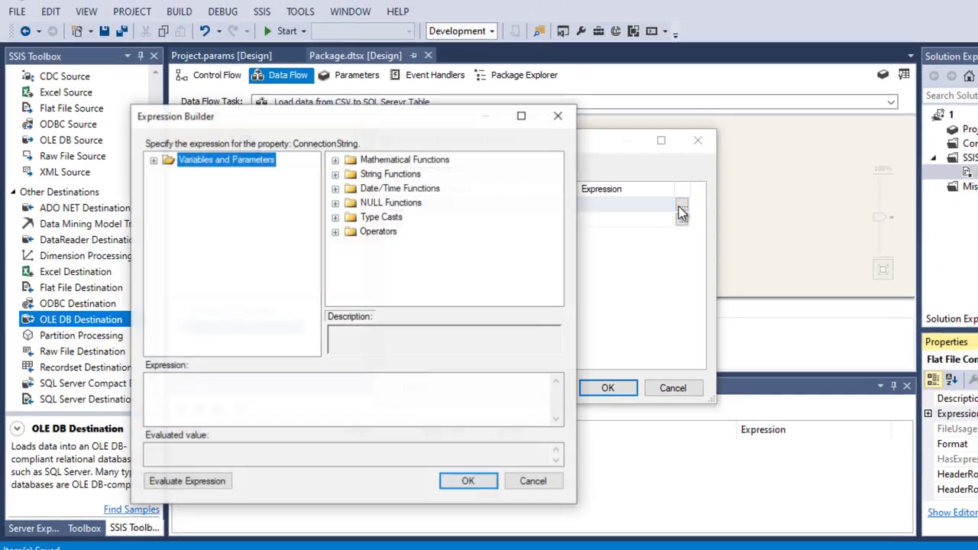
{"action": "left_click", "coordinate": [154, 160]}
{"action": "left_click", "coordinate": [231, 188]}
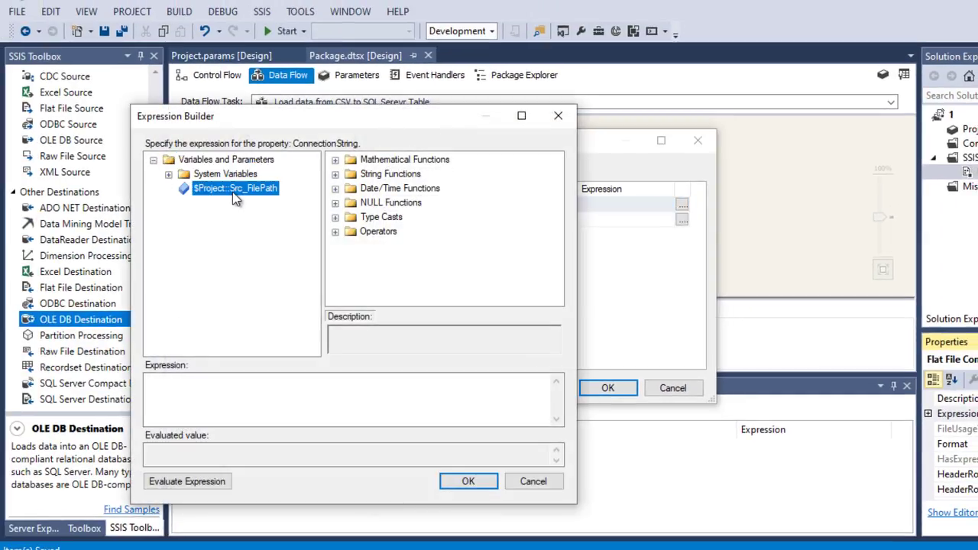
{"action": "left_click_drag", "start_coordinate": [239, 191], "coordinate": [247, 397]}
{"action": "left_click", "coordinate": [208, 485]}
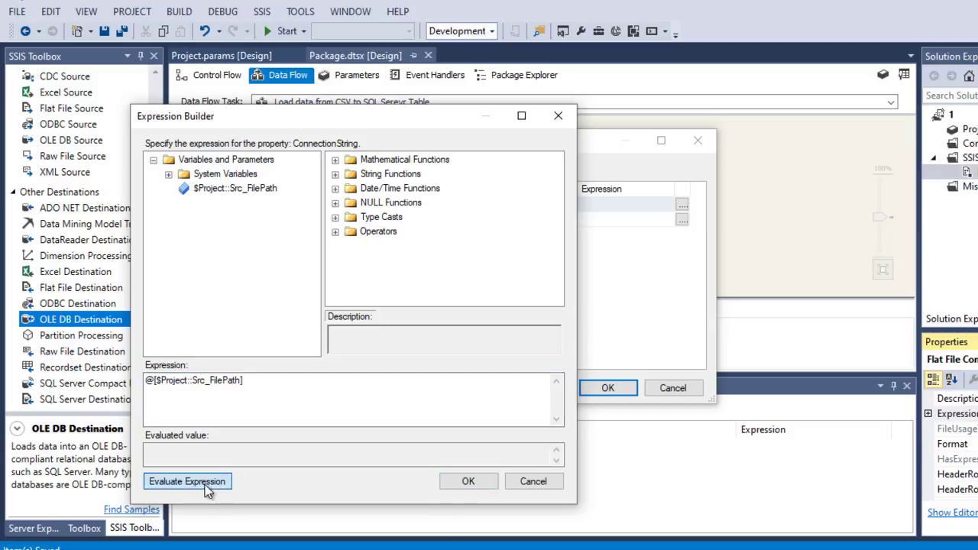
{"action": "left_click", "coordinate": [463, 482]}
{"action": "left_click", "coordinate": [623, 390]}
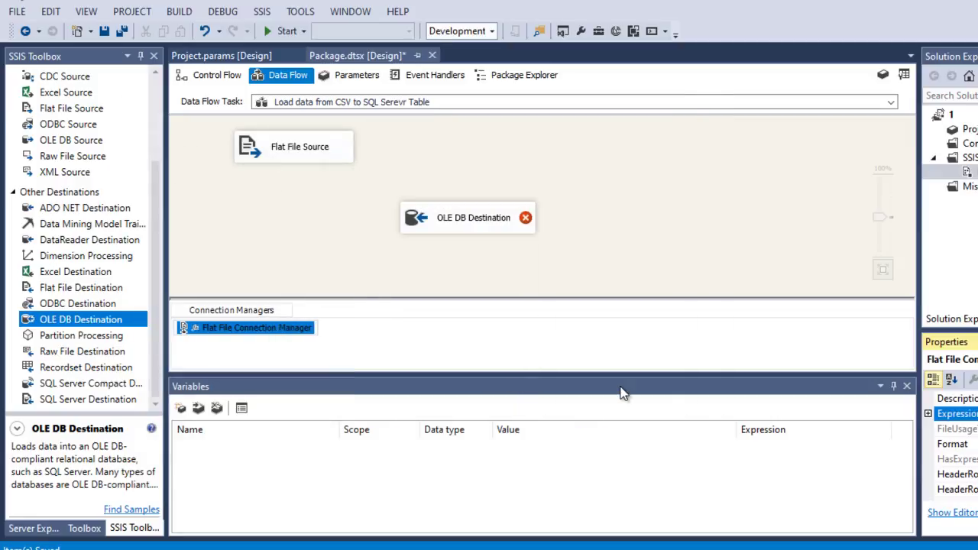
{"action": "left_click", "coordinate": [280, 233]}
{"action": "key", "text": "ctrl+s"}
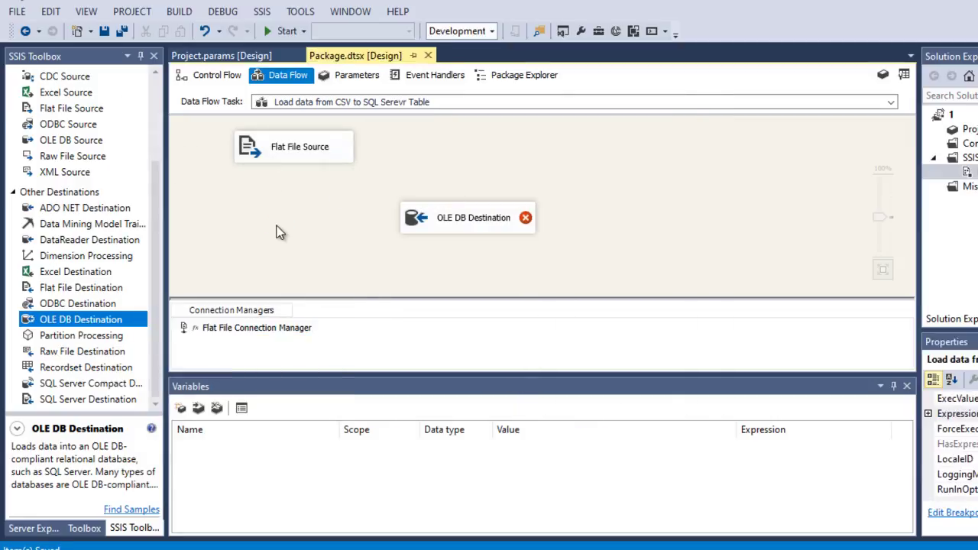
- Connect the regular output of the Flat File Source to the OLE DB Destination
{"action": "left_click", "coordinate": [282, 151]}
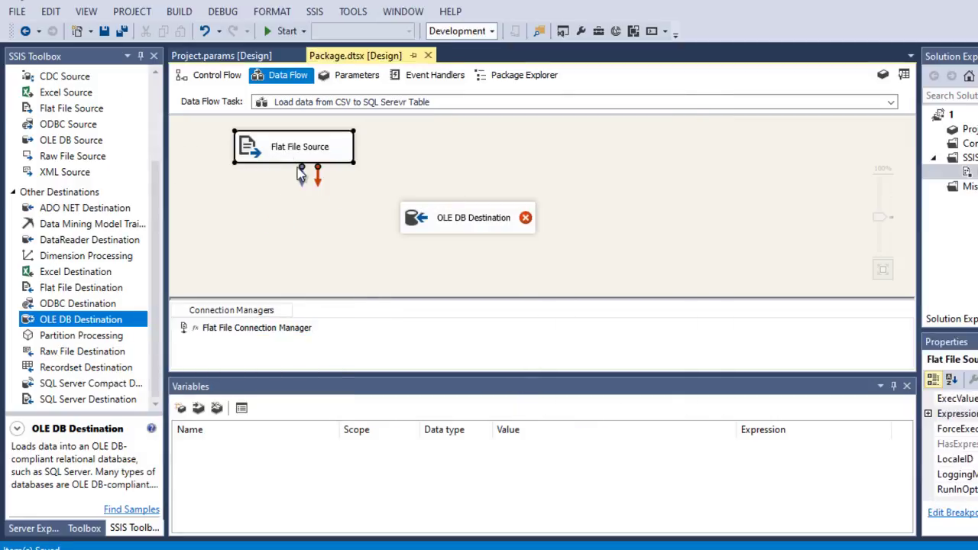
{"action": "left_click_drag", "start_coordinate": [304, 183], "coordinate": [464, 235]}
{"action": "left_click", "coordinate": [612, 233]}
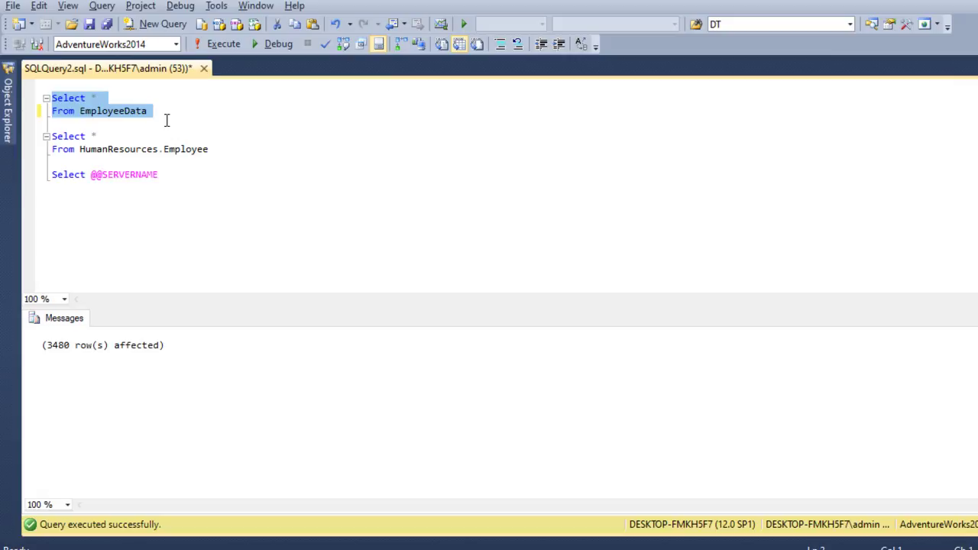
- In SQL Server Management Studio, run Select * From EmployeeData to examine the destination table, and return to Visual Studio
{"action": "key", "text": "F5"}
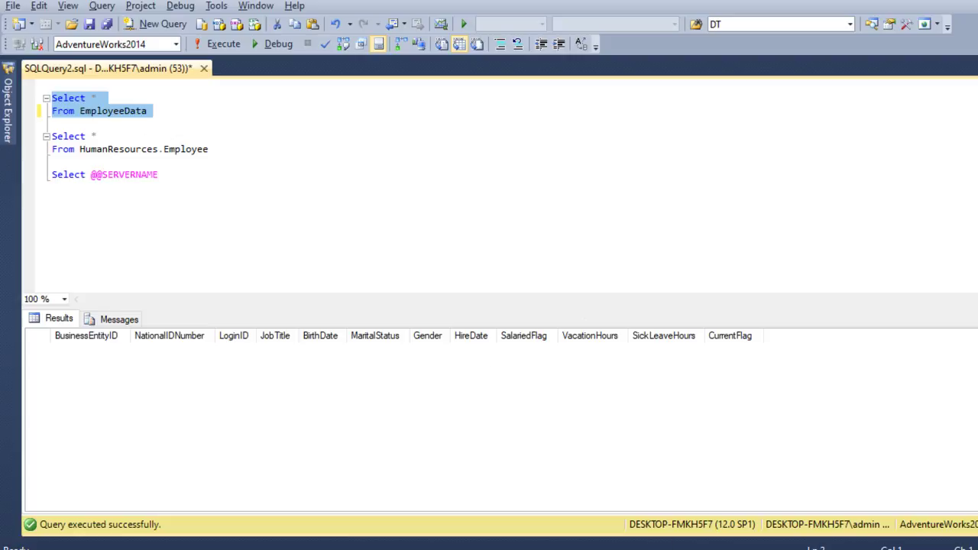
{"action": "left_click", "coordinate": [645, 549]}
{"action": "left_click", "coordinate": [558, 500]}
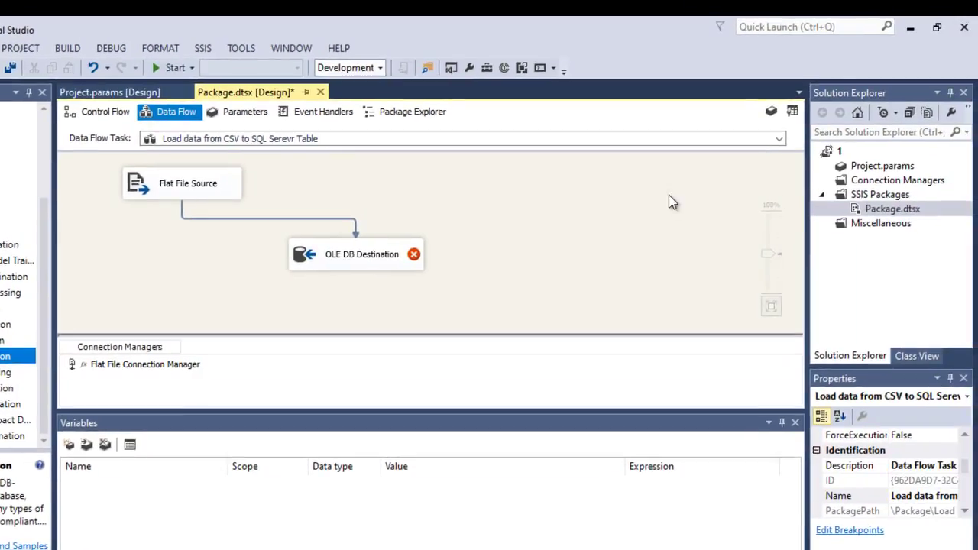
- Add a new project-level connection manager of type OLEDB under the project's Connection Managers
{"action": "left_click", "coordinate": [908, 182]}
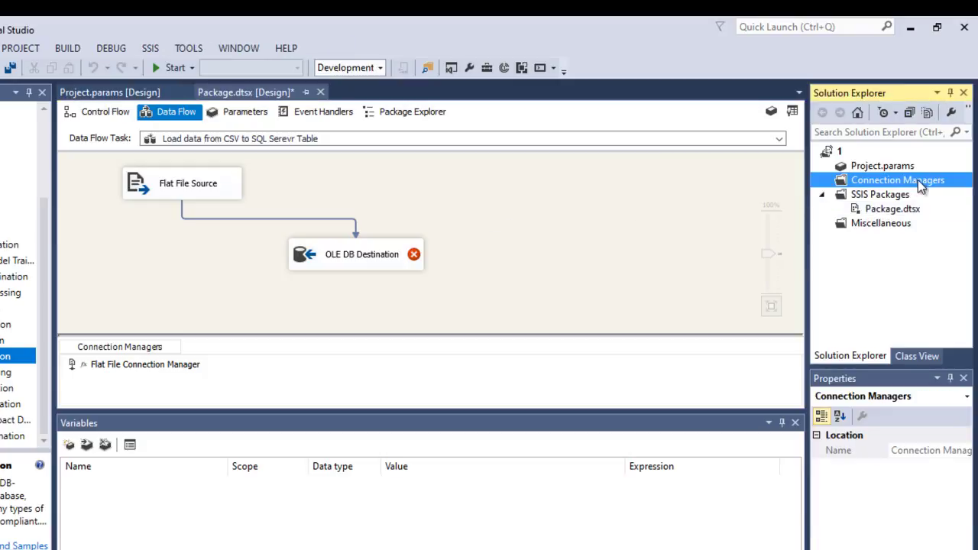
{"action": "right_click", "coordinate": [919, 182]}
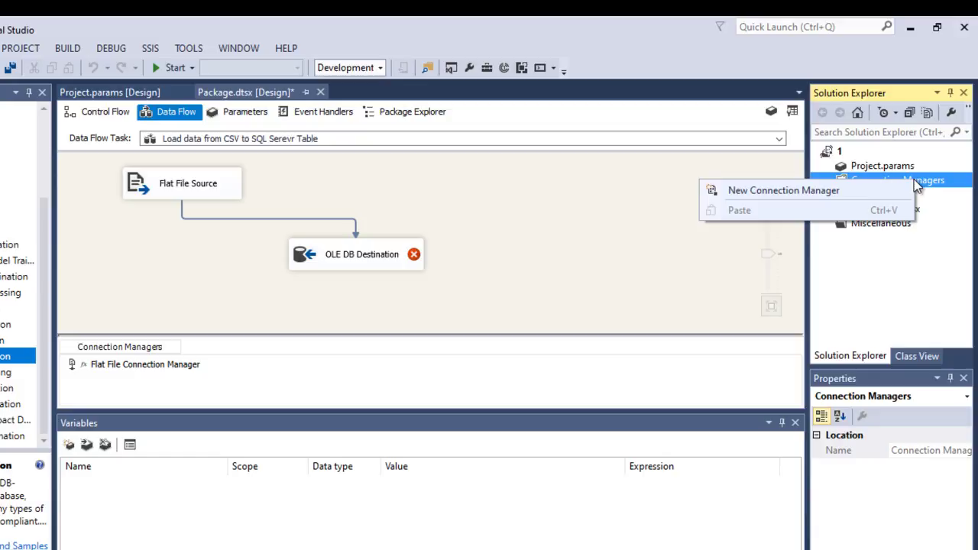
{"action": "left_click", "coordinate": [855, 195]}
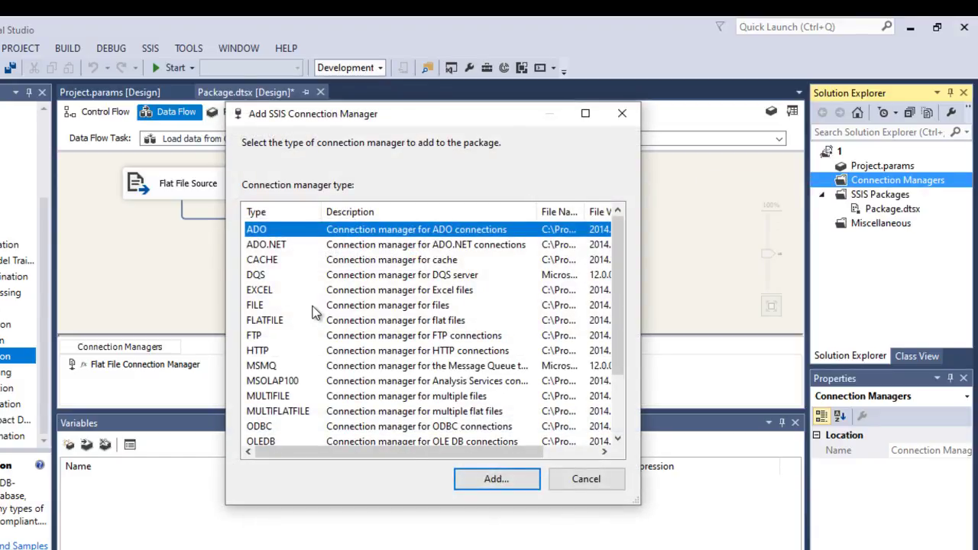
{"action": "scroll", "coordinate": [312, 312], "scroll_direction": "down", "scroll_amount": 2}
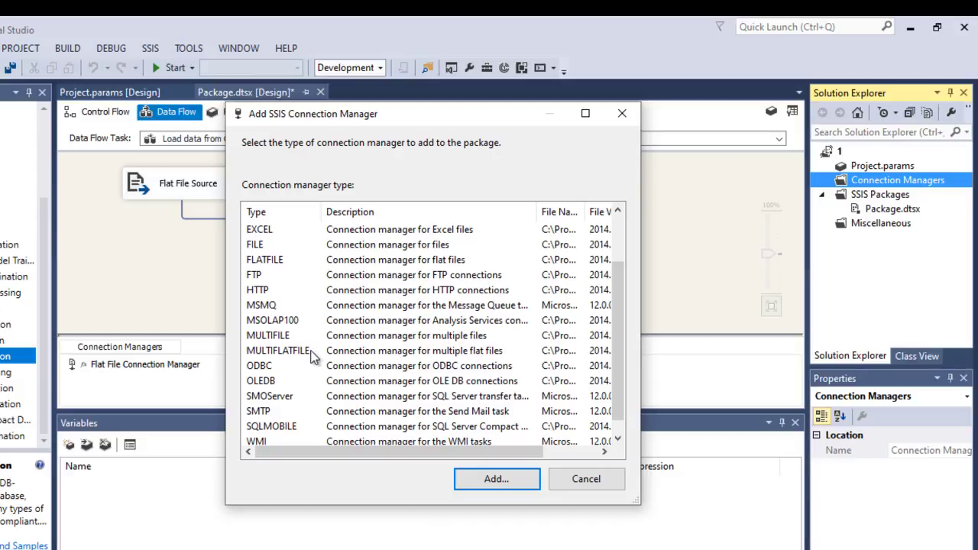
{"action": "left_click", "coordinate": [280, 382]}
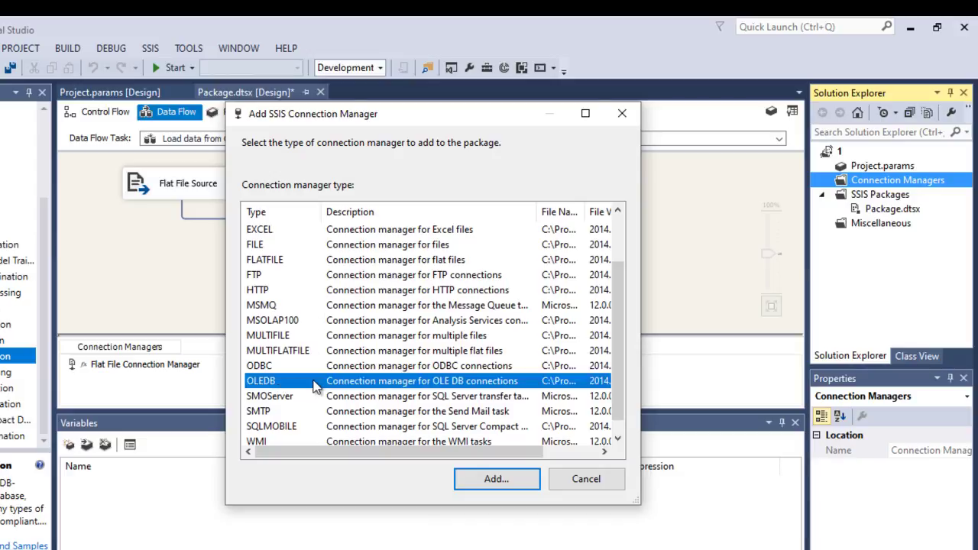
{"action": "left_click", "coordinate": [497, 479]}
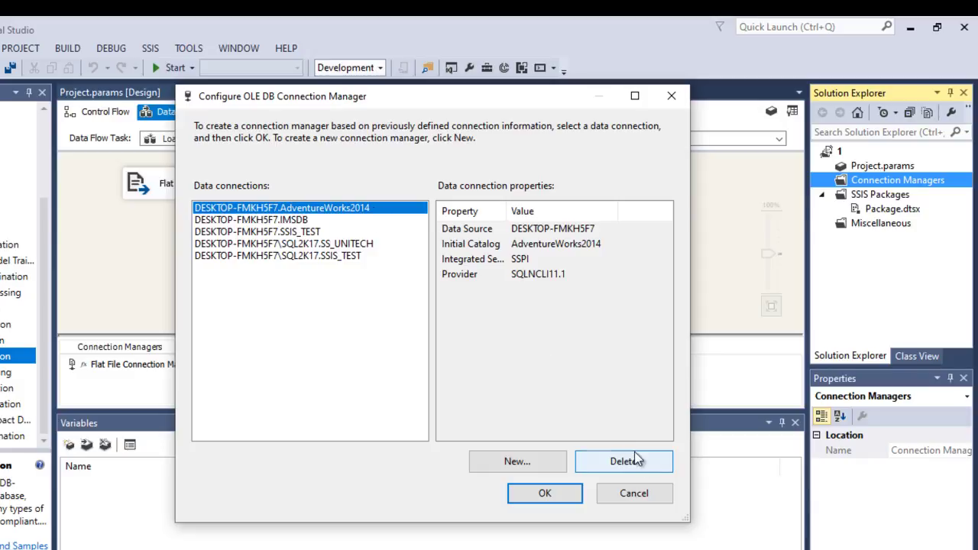
- Delete the saved DESKTOP-FMKH5F7.AdventureWorks2014 data connection and start defining a new one
{"action": "left_click", "coordinate": [611, 465]}
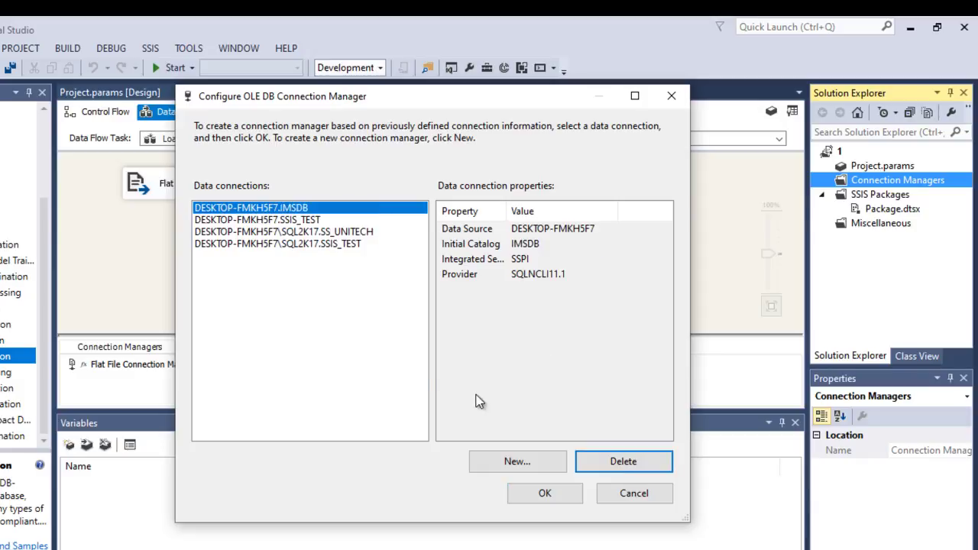
{"action": "left_click", "coordinate": [519, 461]}
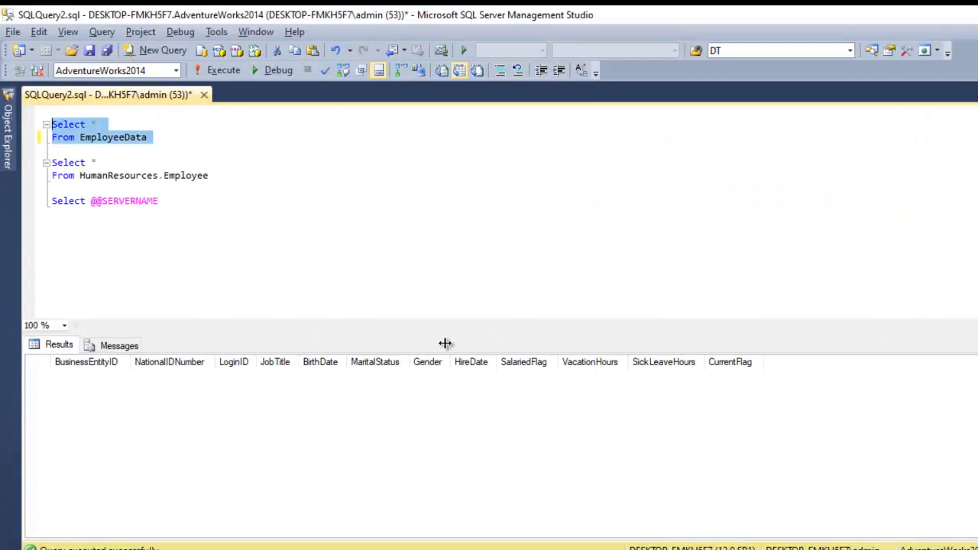
{"action": "left_click", "coordinate": [205, 218]}
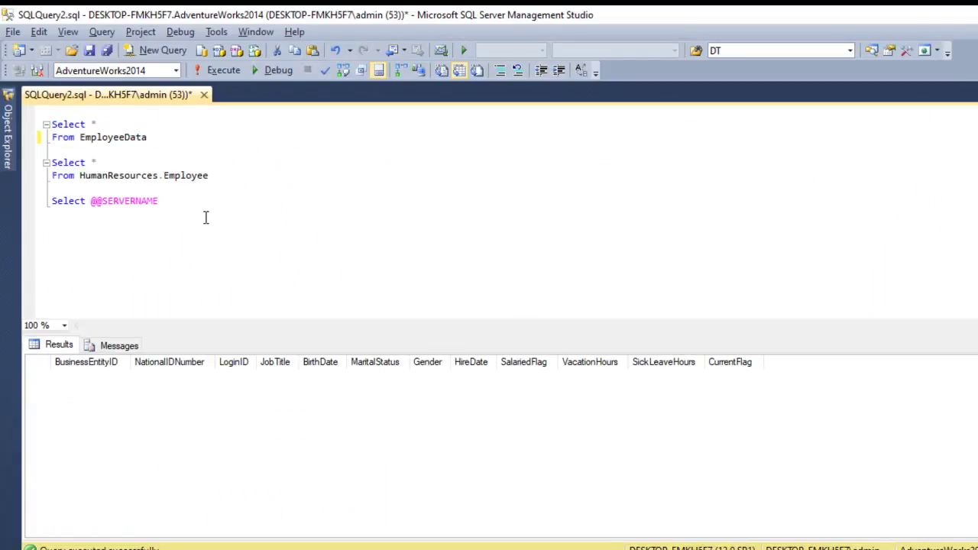
{"action": "key", "text": "shift+Up"}
{"action": "key", "text": "F5"}
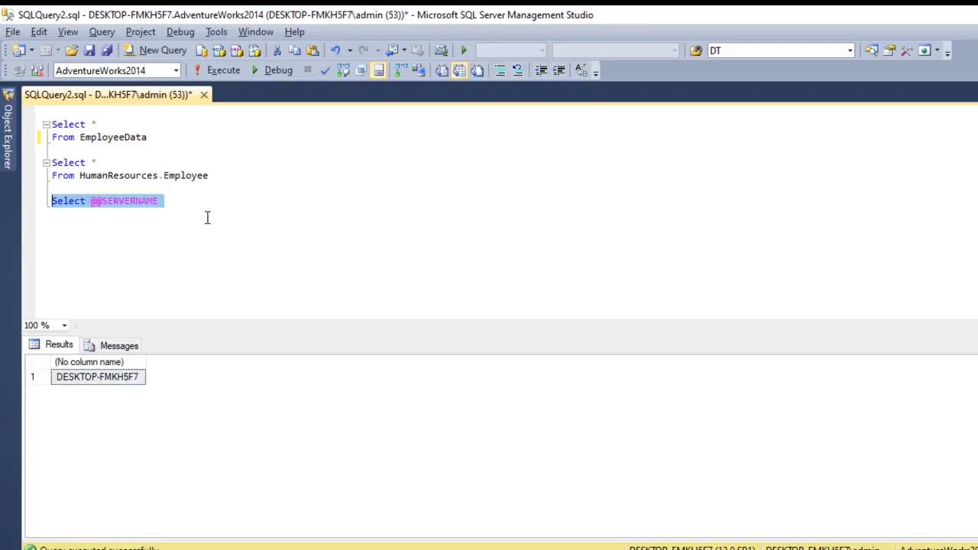
{"action": "left_click", "coordinate": [109, 385]}
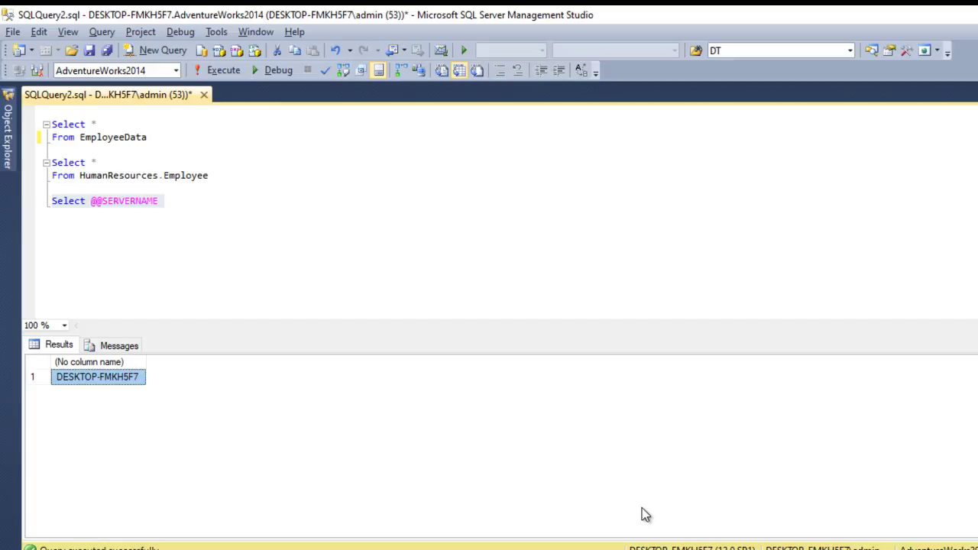
- Back in Visual Studio, set the connection's server to DESKTOP-FMKH5F7 and its database to AdventureWorks2014, and test the connection
{"action": "key", "text": "alt+Tab"}
{"action": "type", "text": "DESKTOP-FMKH5F7"}
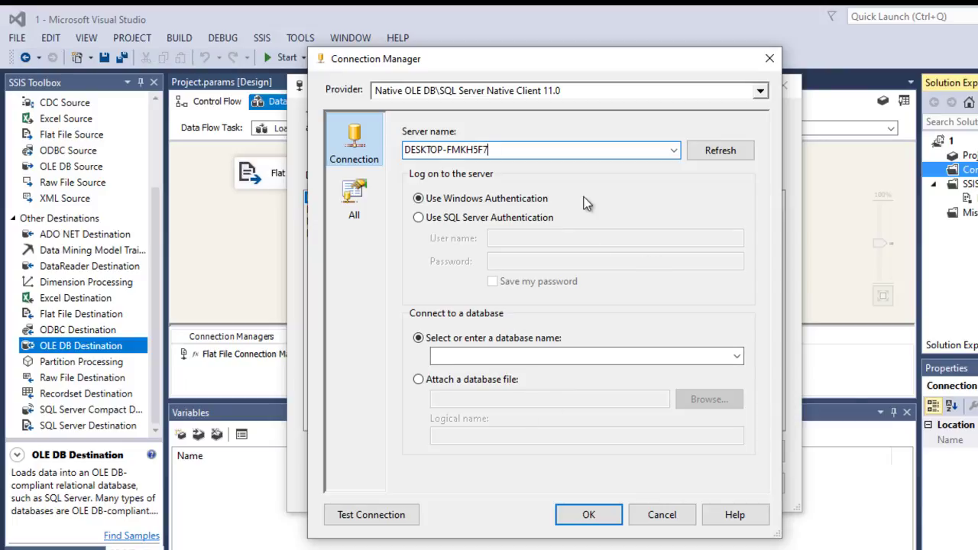
{"action": "left_click", "coordinate": [737, 357]}
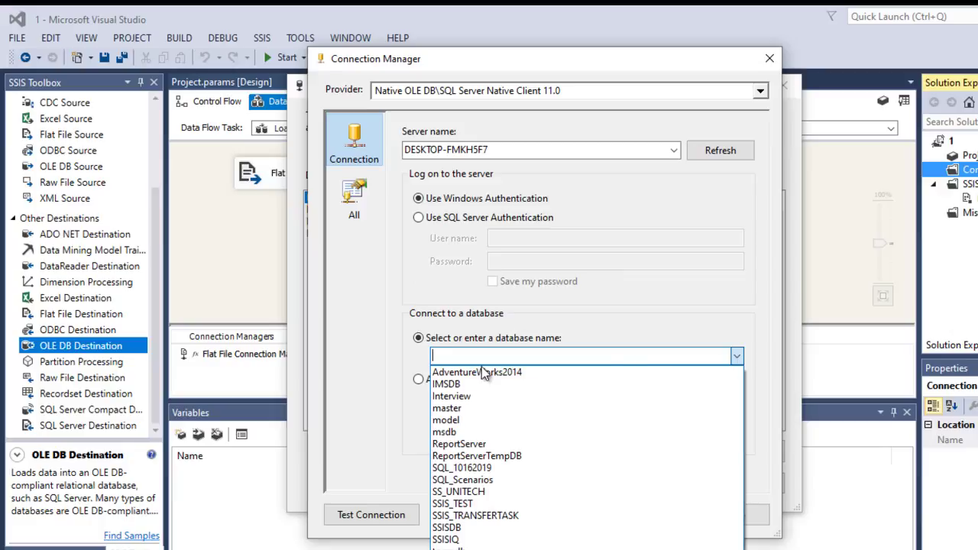
{"action": "left_click", "coordinate": [469, 373]}
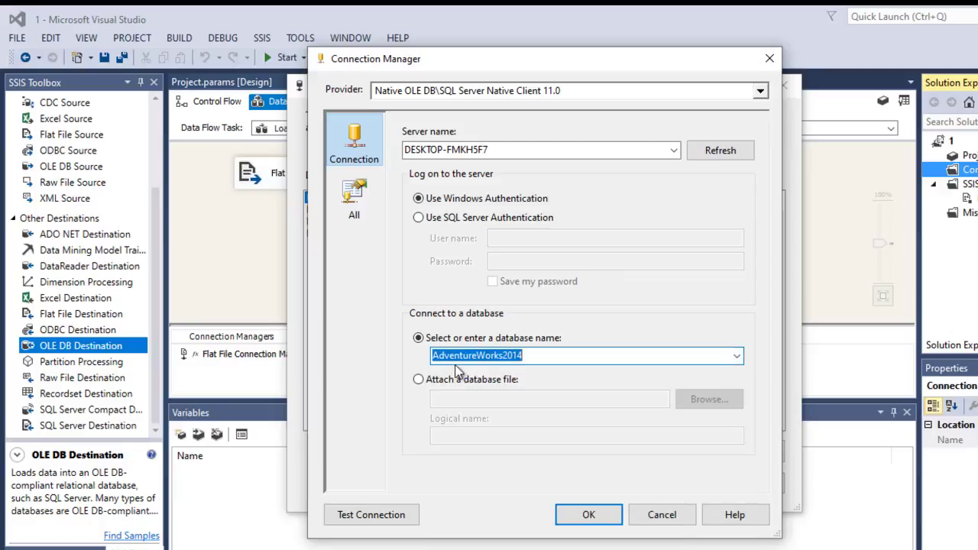
{"action": "left_click", "coordinate": [366, 518]}
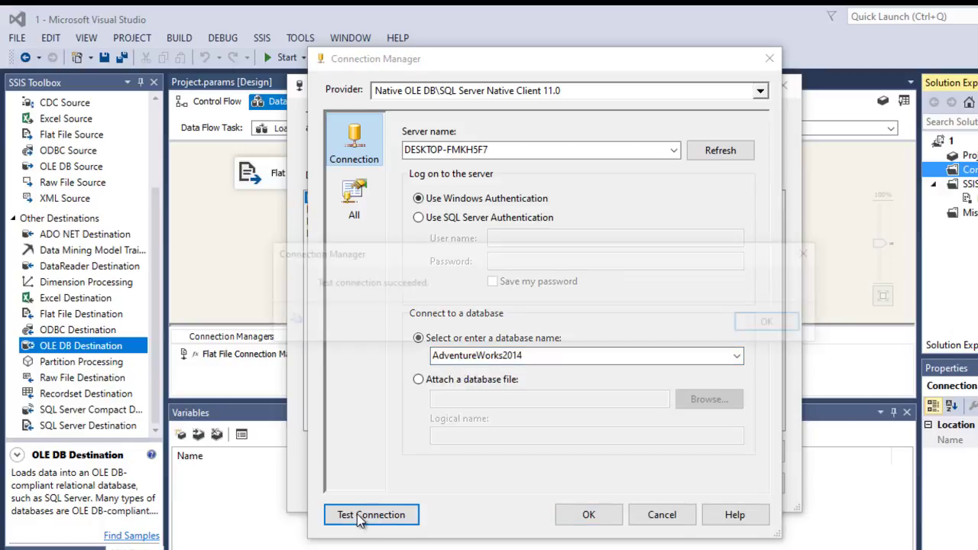
- Accept the tested AdventureWorks2014 connection and add it to the project as its OLE DB connection manager
{"action": "left_click", "coordinate": [778, 321]}
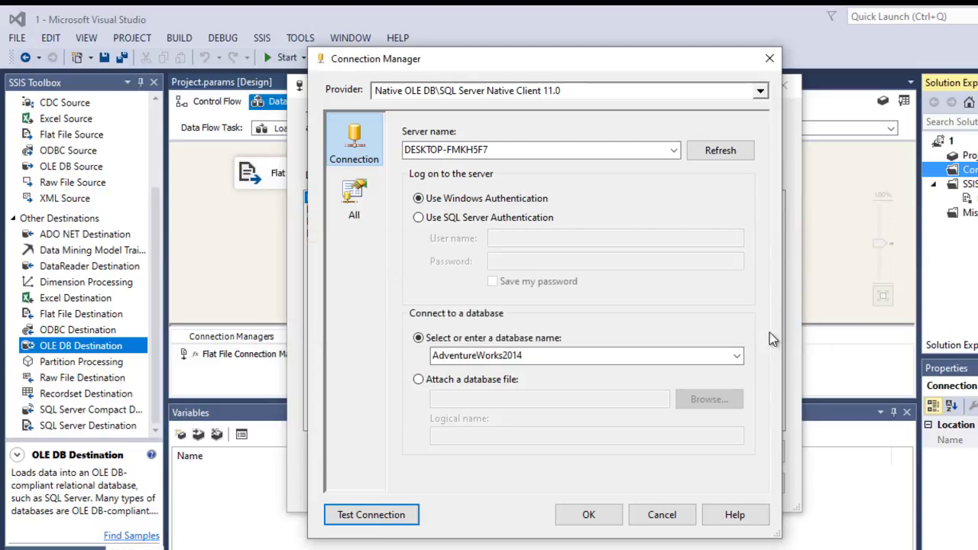
{"action": "left_click", "coordinate": [588, 517]}
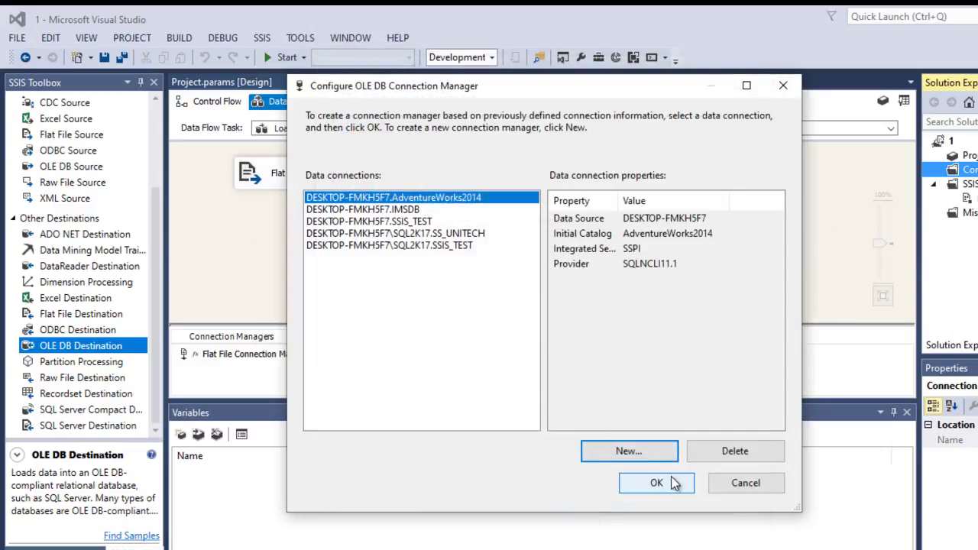
{"action": "left_click", "coordinate": [645, 484]}
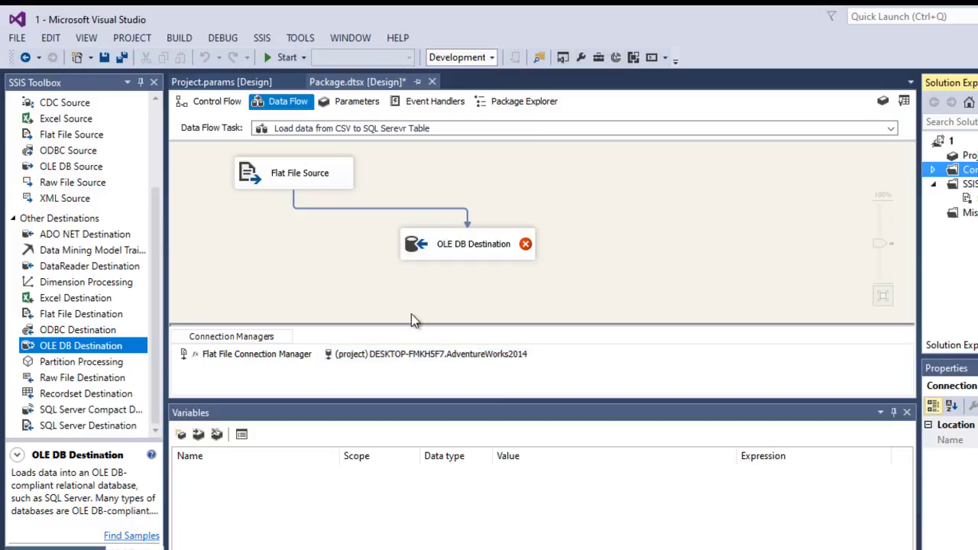
- Configure the OLE DB Destination to load into [dbo].[EmployeeData], accept its column mappings, and save the package
{"action": "double_click", "coordinate": [426, 252]}
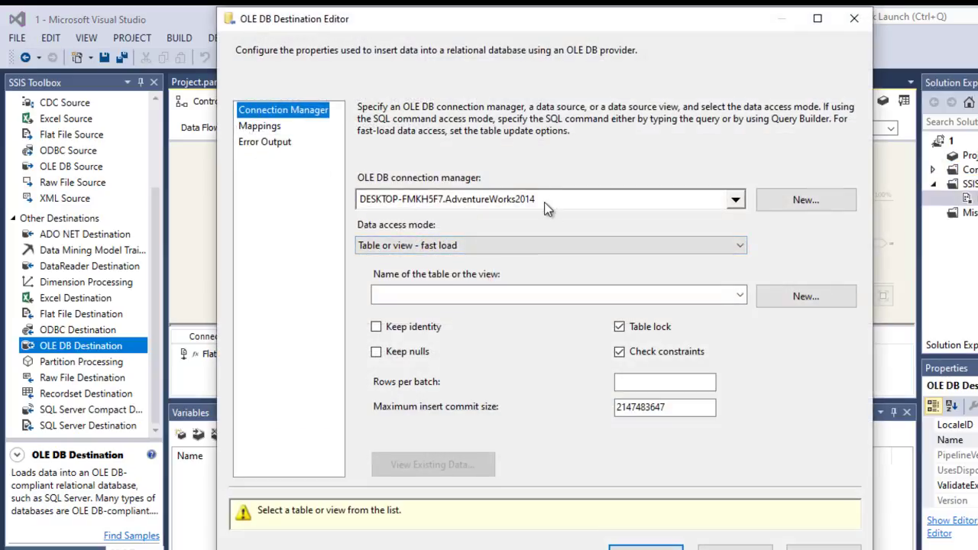
{"action": "left_click", "coordinate": [501, 297]}
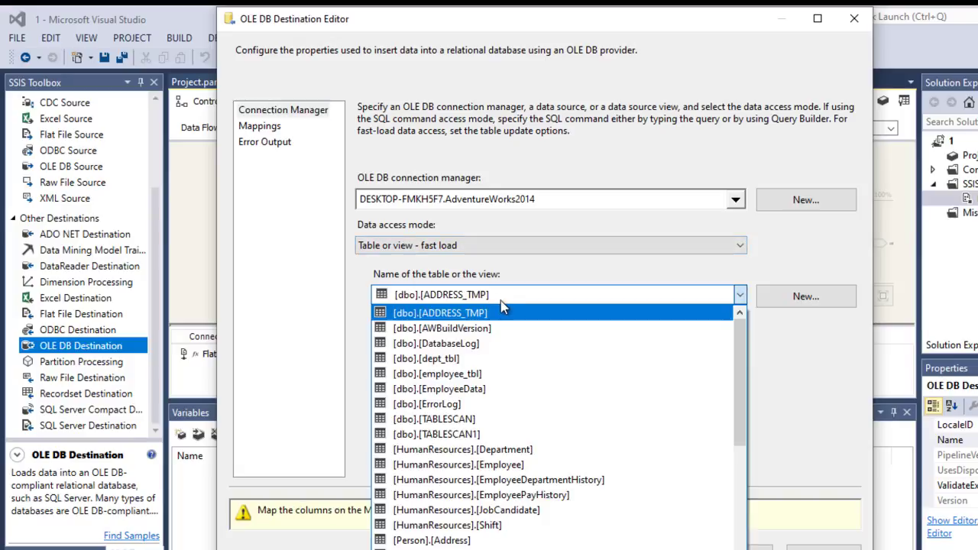
{"action": "left_click", "coordinate": [493, 391]}
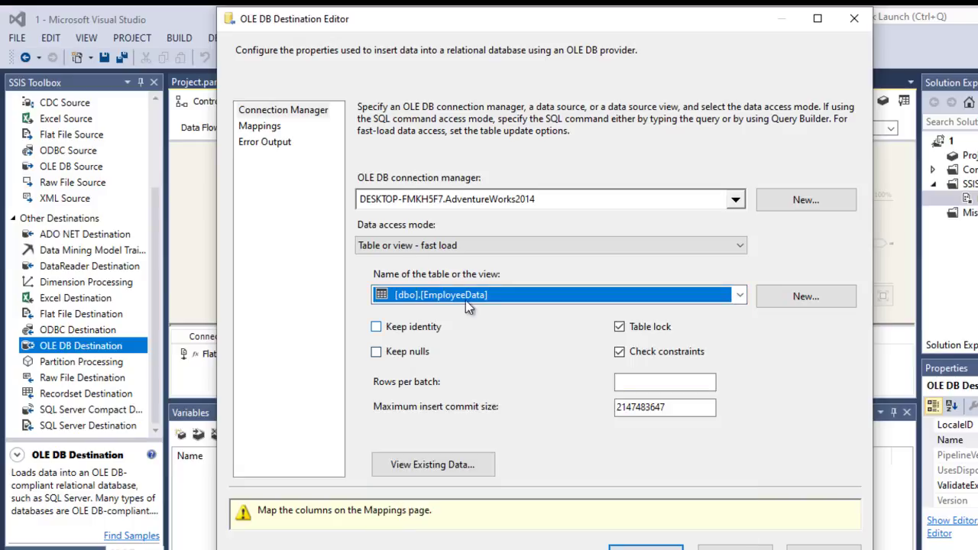
{"action": "left_click", "coordinate": [258, 127]}
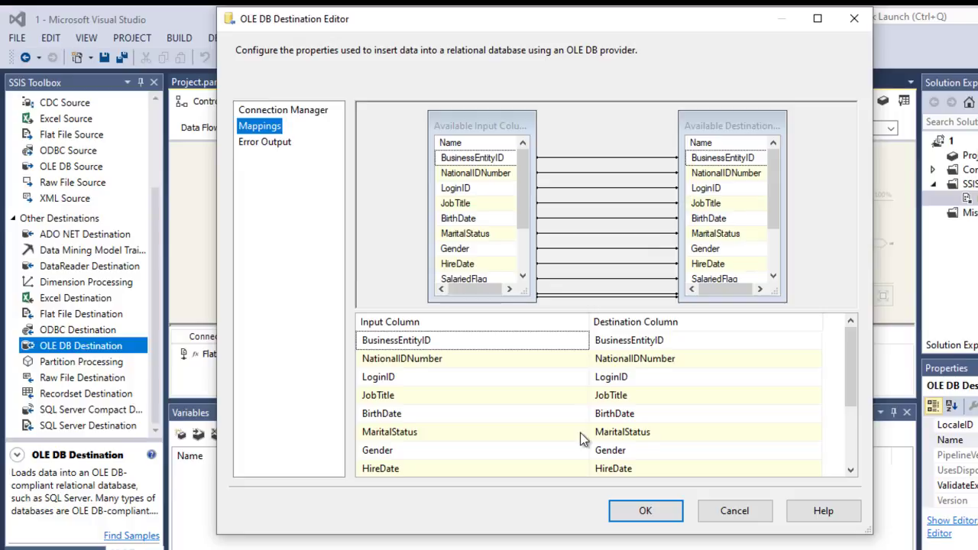
{"action": "scroll", "coordinate": [589, 424], "scroll_direction": "down", "scroll_amount": 2}
{"action": "left_click", "coordinate": [646, 511]}
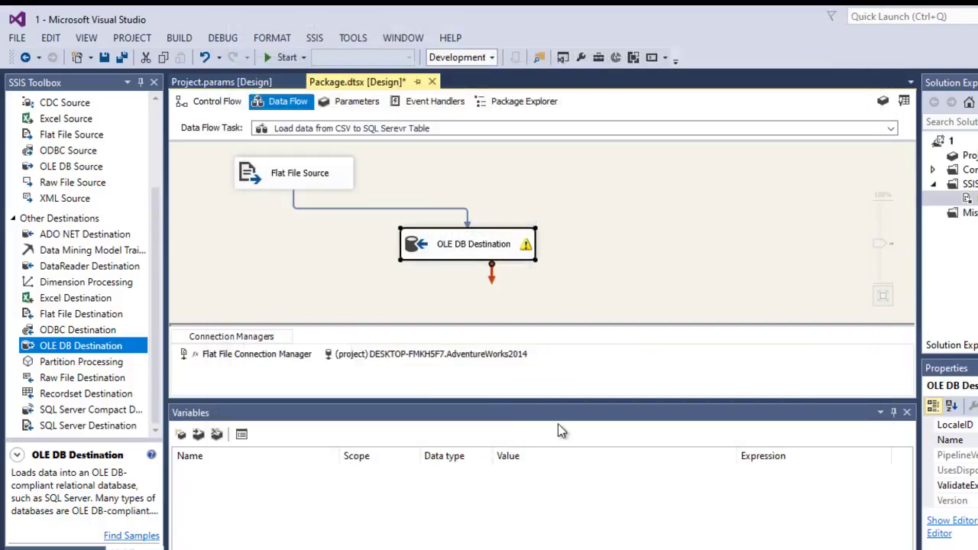
{"action": "left_click", "coordinate": [308, 272]}
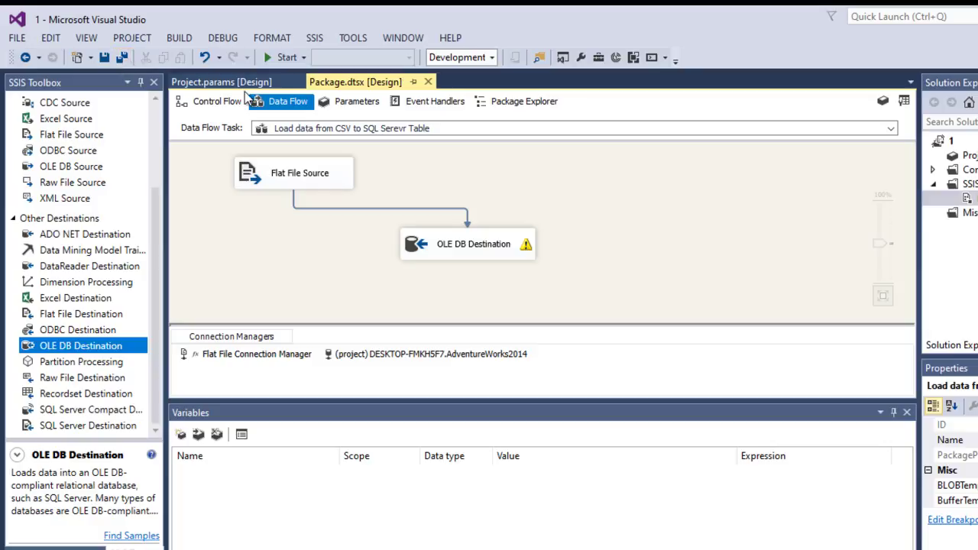
- Add a File System Task and a second Data Flow Task to the control flow below the CSV load task
{"action": "left_click", "coordinate": [211, 102]}
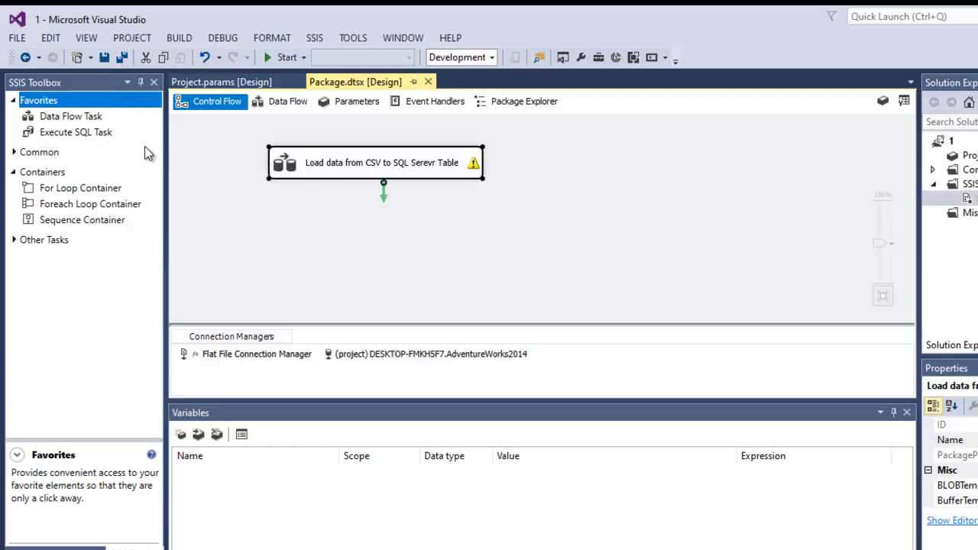
{"action": "left_click", "coordinate": [13, 153]}
{"action": "left_click_drag", "start_coordinate": [74, 266], "coordinate": [230, 227]}
{"action": "left_click", "coordinate": [76, 231]}
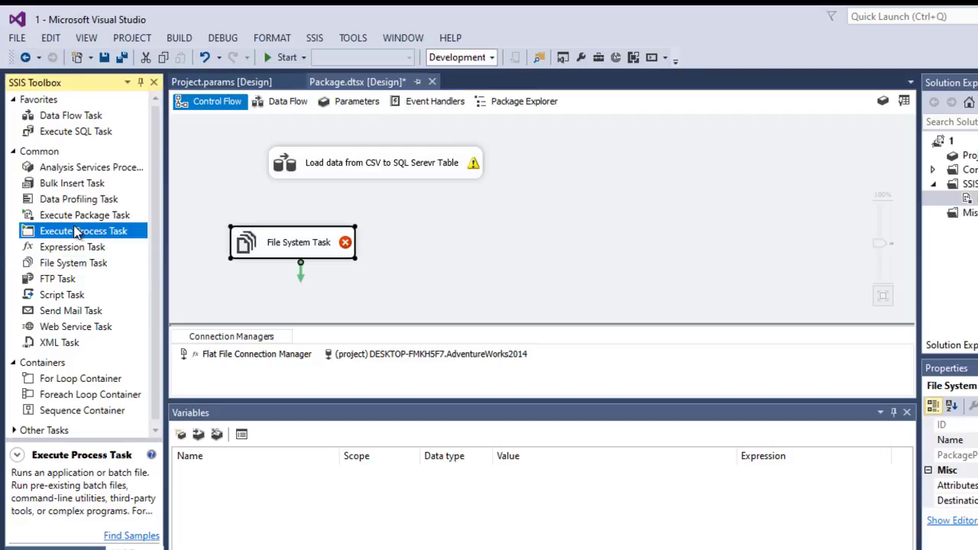
{"action": "left_click", "coordinate": [14, 152]}
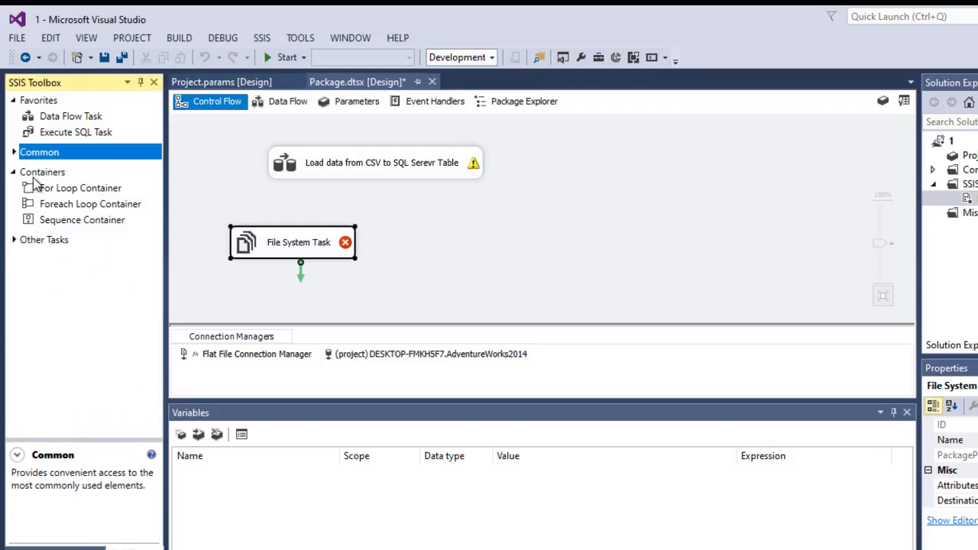
{"action": "left_click", "coordinate": [54, 119]}
{"action": "left_click_drag", "start_coordinate": [54, 119], "coordinate": [483, 219]}
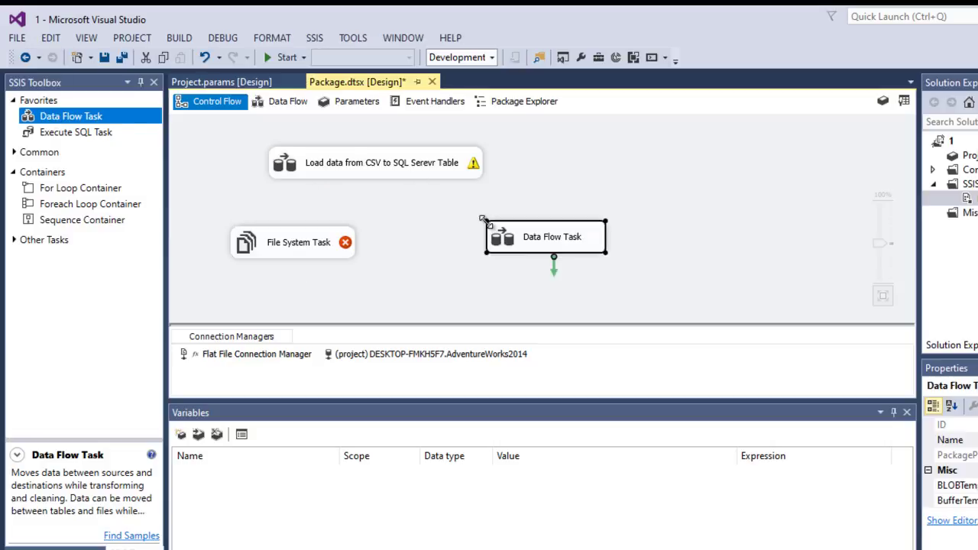
- Connect the CSV load task's success output to both the File System Task and the new Data Flow Task
{"action": "left_click", "coordinate": [387, 164]}
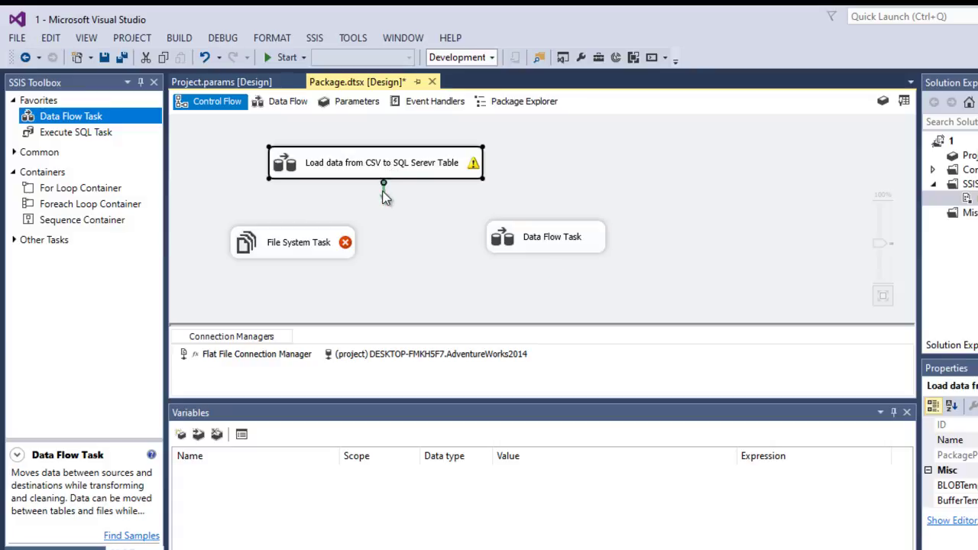
{"action": "left_click_drag", "start_coordinate": [384, 196], "coordinate": [294, 253]}
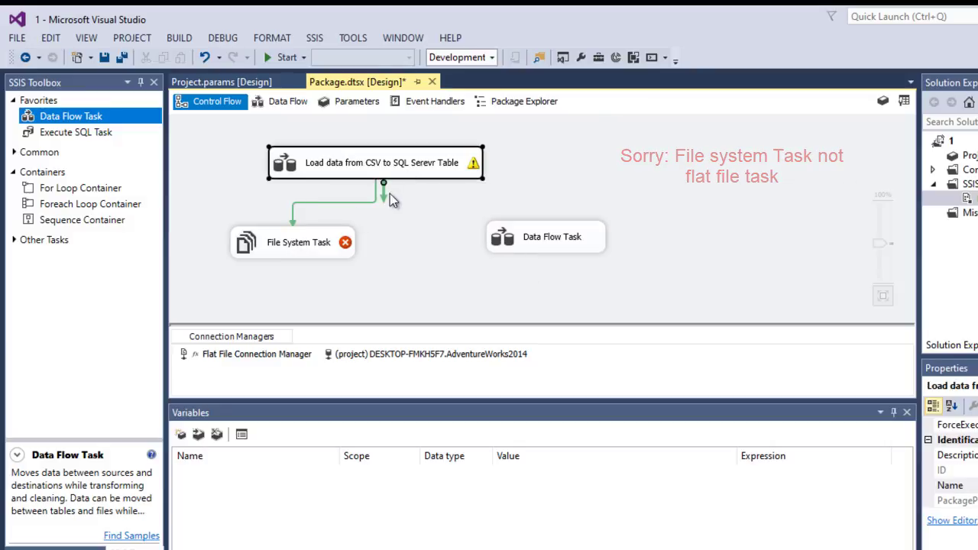
{"action": "left_click_drag", "start_coordinate": [384, 195], "coordinate": [547, 241]}
{"action": "left_click", "coordinate": [666, 161]}
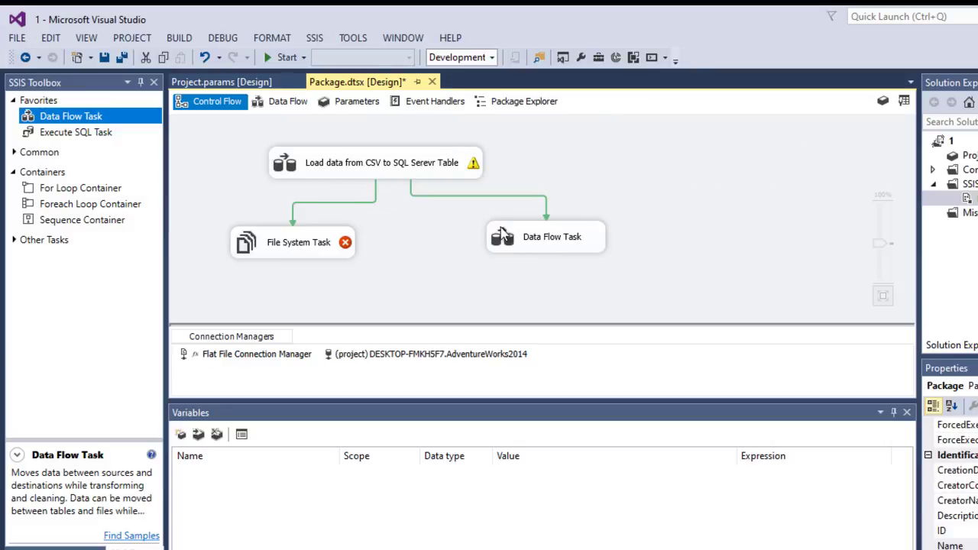
- Open the File System Task for editing and set its operation to Move file
{"action": "double_click", "coordinate": [253, 238]}
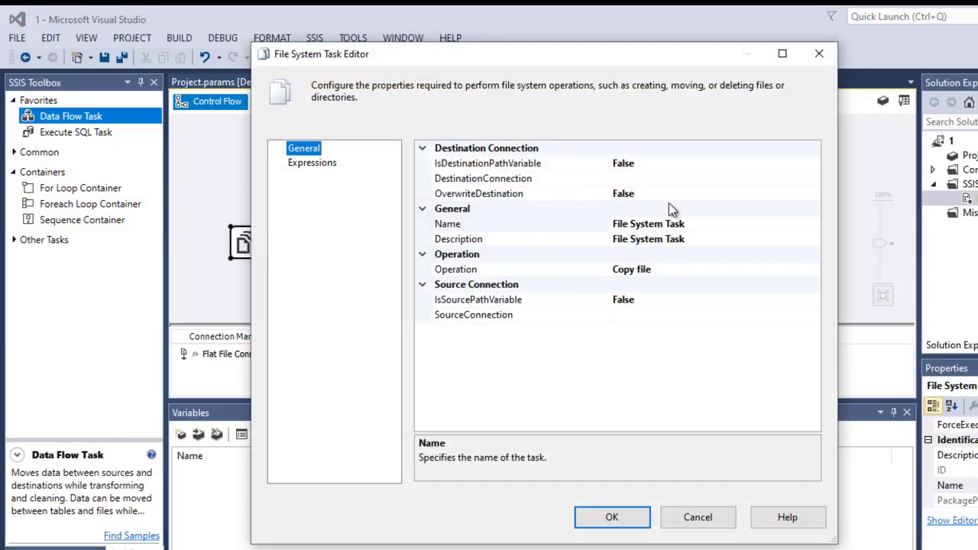
{"action": "left_click", "coordinate": [674, 271]}
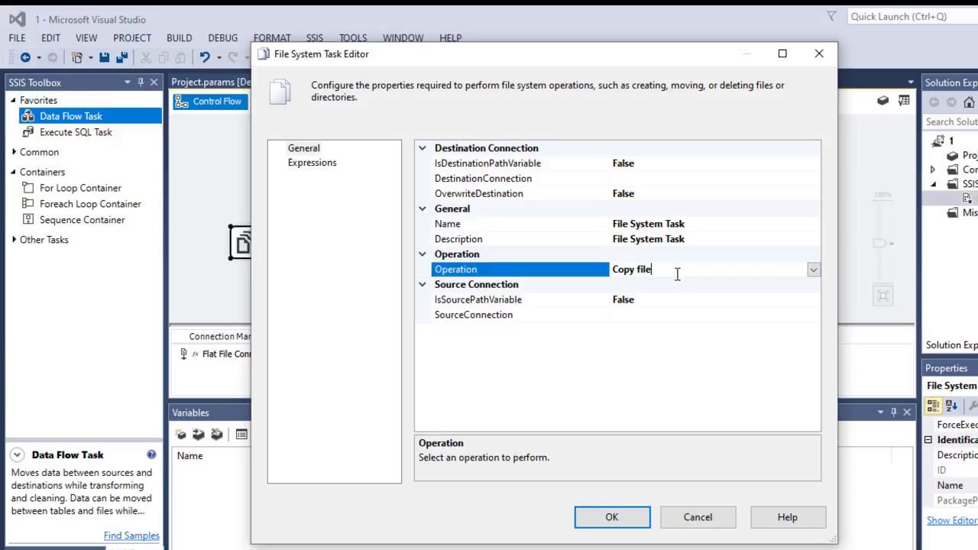
{"action": "left_click", "coordinate": [812, 268]}
{"action": "left_click", "coordinate": [643, 387]}
- Set the File System Task's IsSourcePathVariable to True with $Project::Src_FilePath as its source variable, and confirm the task
{"action": "left_click", "coordinate": [541, 300]}
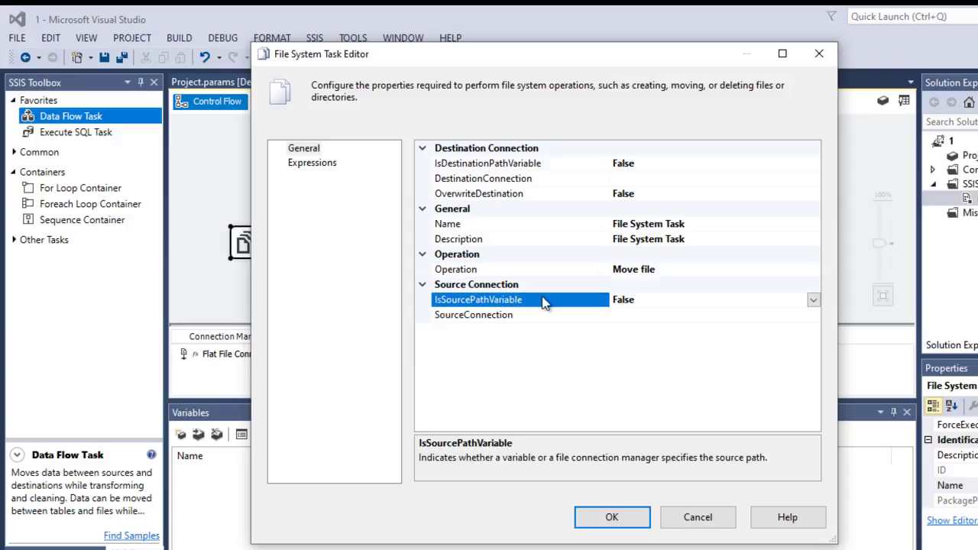
{"action": "left_click", "coordinate": [813, 300]}
{"action": "left_click", "coordinate": [638, 315]}
{"action": "left_click", "coordinate": [646, 315]}
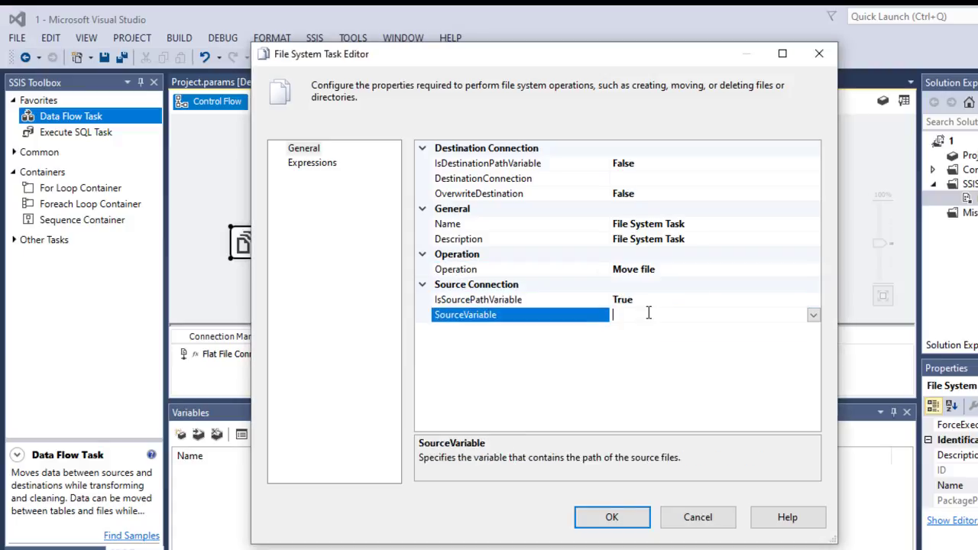
{"action": "left_click", "coordinate": [815, 314]}
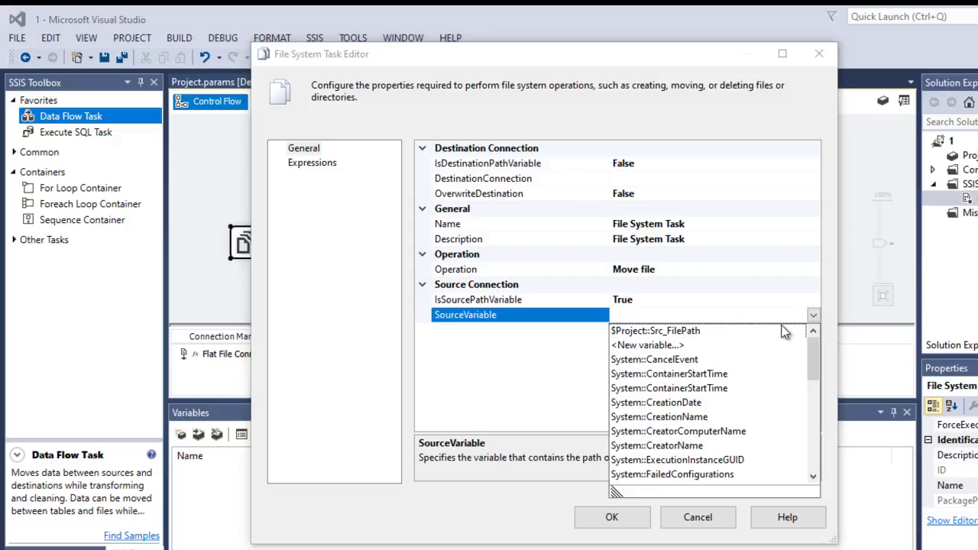
{"action": "left_click", "coordinate": [664, 330]}
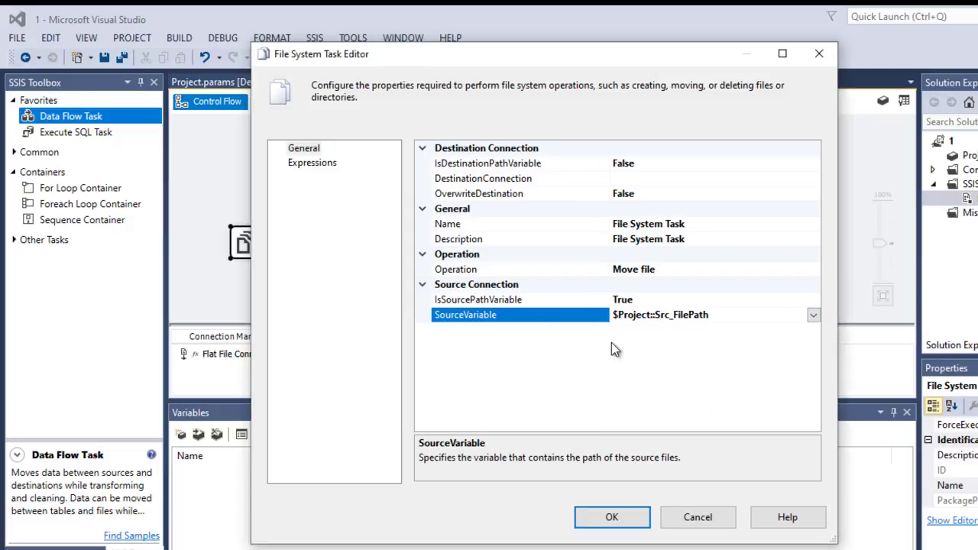
{"action": "left_click", "coordinate": [655, 164]}
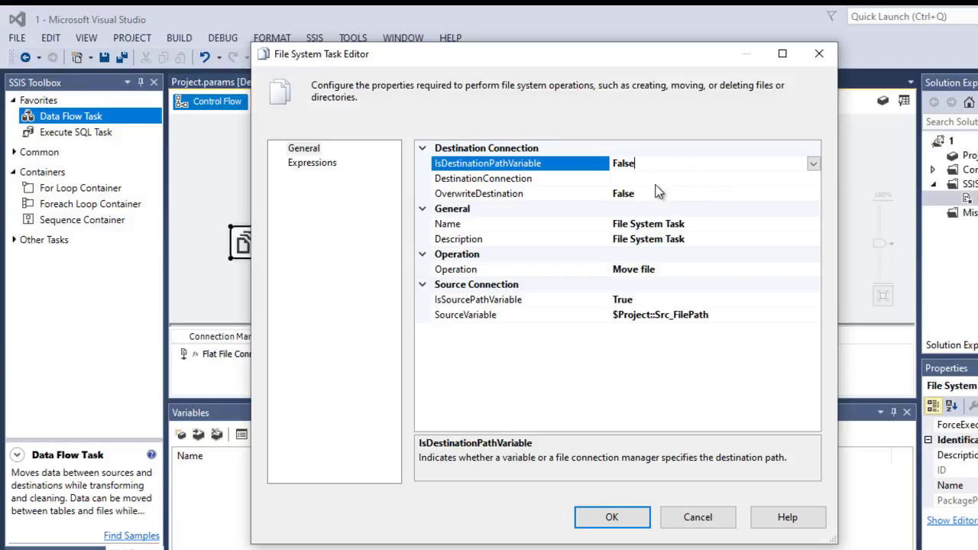
{"action": "left_click", "coordinate": [611, 519]}
- Add a project parameter named Arch_FolderPath with data type String to Project.params
{"action": "double_click", "coordinate": [901, 150]}
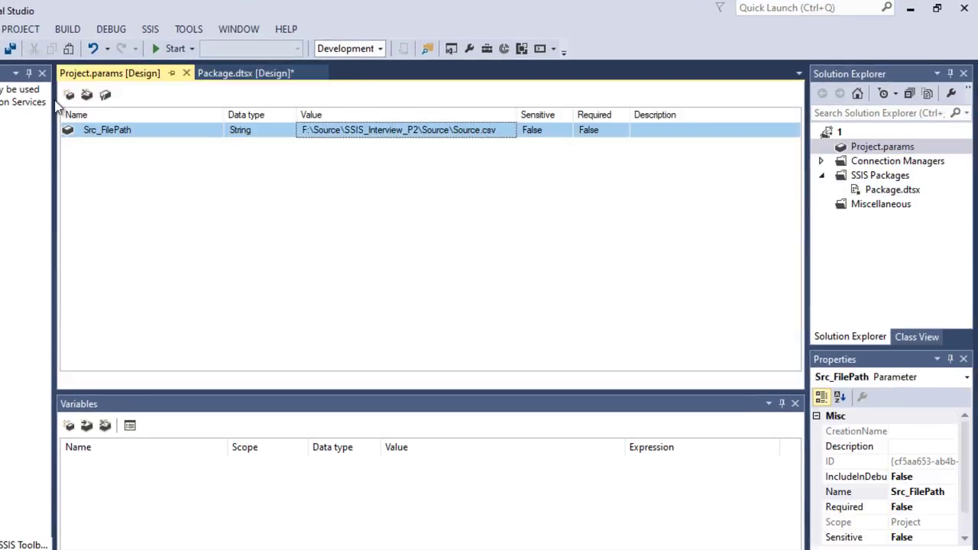
{"action": "left_click", "coordinate": [68, 94]}
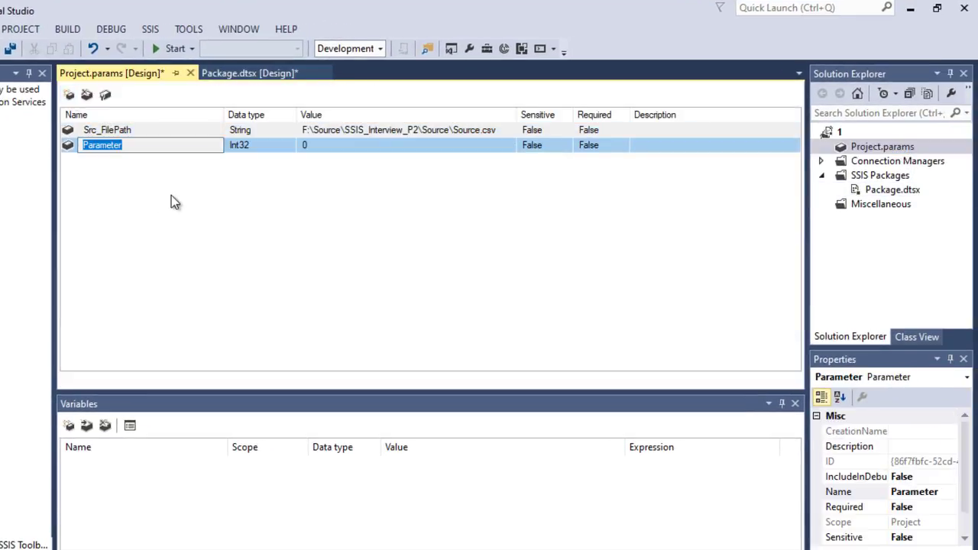
{"action": "type", "text": "Arch_FolderPath"}
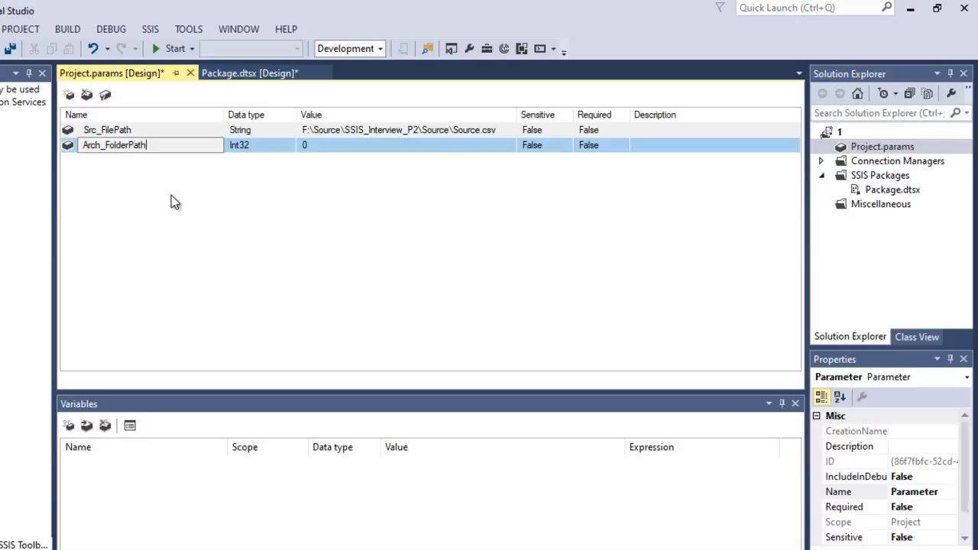
{"action": "key", "text": "Tab"}
{"action": "type", "text": "Si"}
{"action": "key", "text": "Down"}
- Copy the Archive folder's path from File Explorer, set Arch_FolderPath to F:\Source\SSIS_Interview_P2\Source\Archive\ in Visual Studio, and save
{"action": "left_click", "coordinate": [367, 148]}
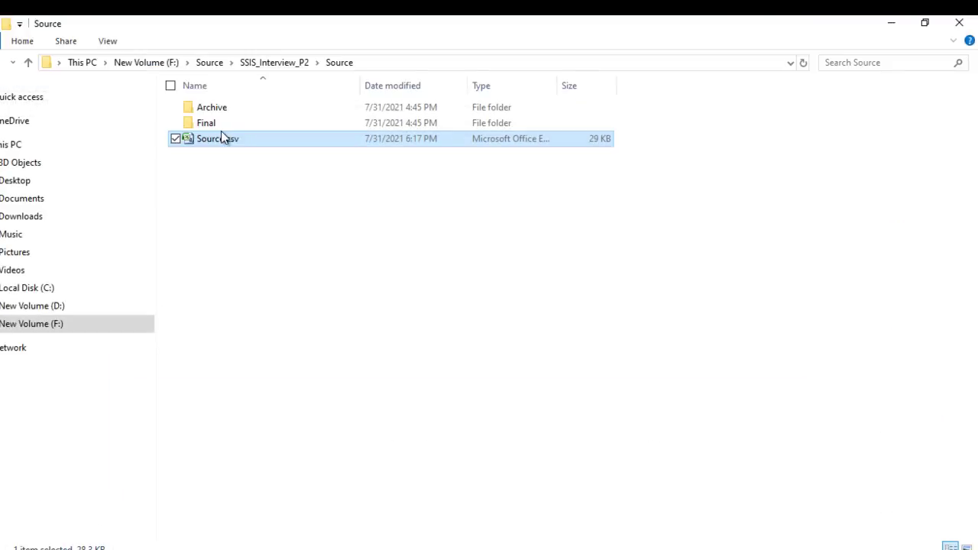
{"action": "double_click", "coordinate": [215, 109]}
{"action": "left_click", "coordinate": [455, 61]}
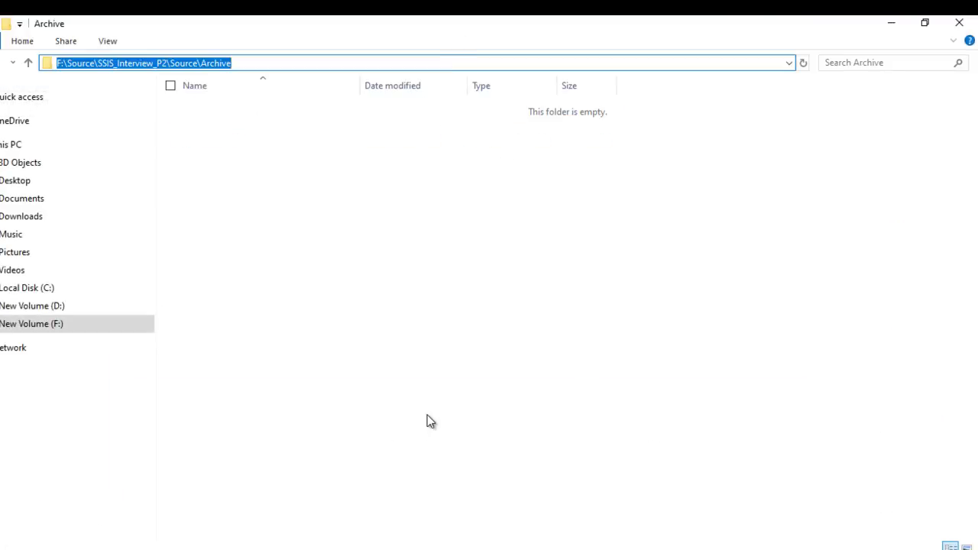
{"action": "left_click", "coordinate": [362, 544]}
{"action": "left_click", "coordinate": [398, 153]}
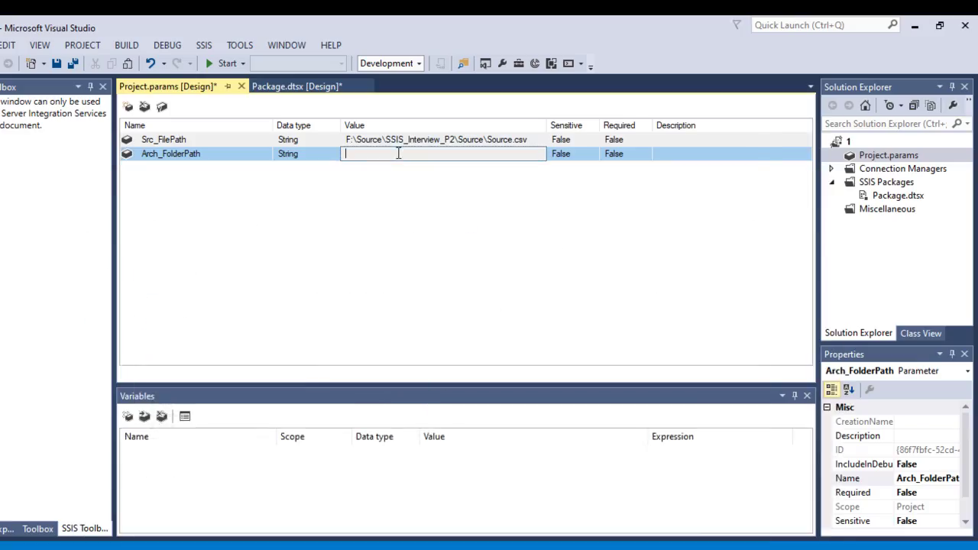
{"action": "type", "text": "F:\\Source\\SSIS_Interview_P2\\Source\\Archive"}
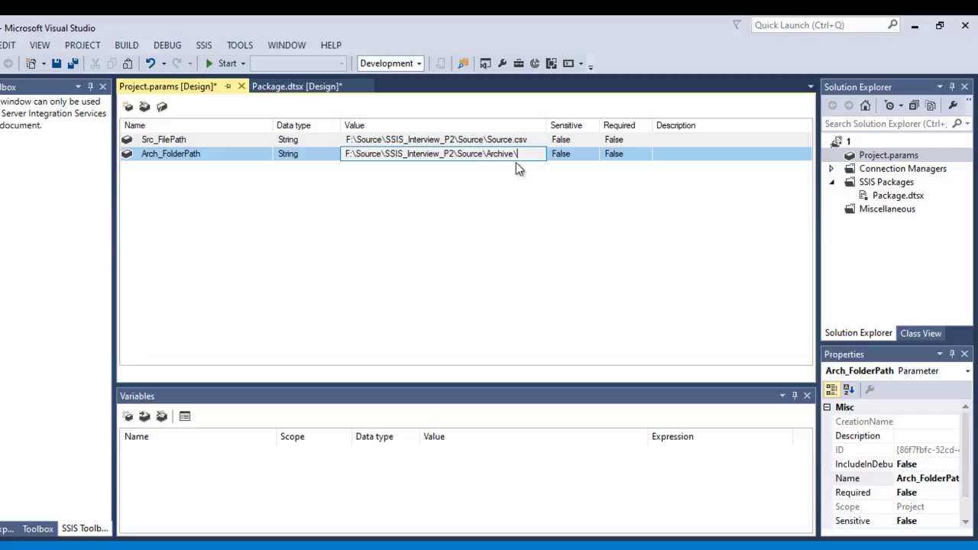
{"action": "left_click", "coordinate": [249, 160]}
{"action": "key", "text": "ctrl+s"}
- Close Project.params and set the File System Task's IsDestinationPathVariable to True with $Project::Arch_FolderPath as its destination variable
{"action": "left_click", "coordinate": [238, 87]}
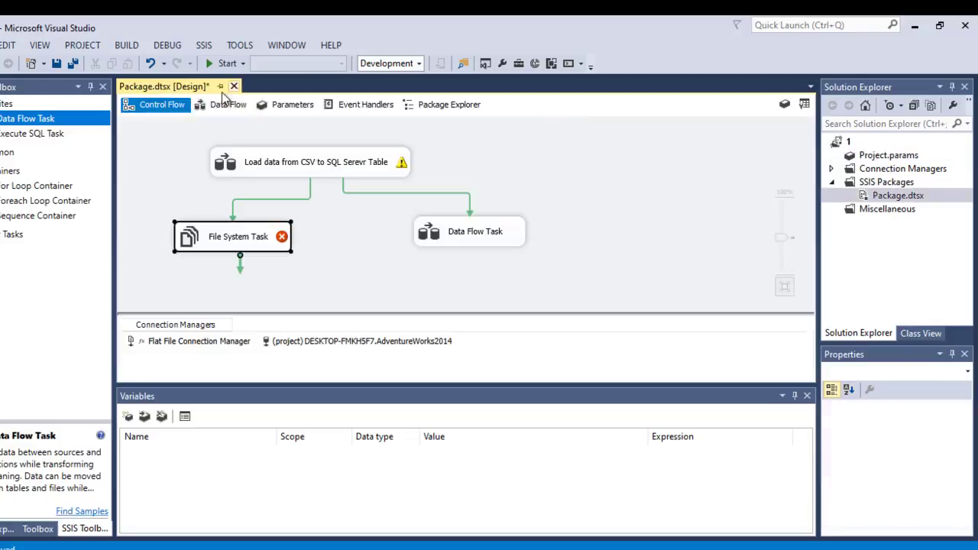
{"action": "left_click", "coordinate": [188, 101]}
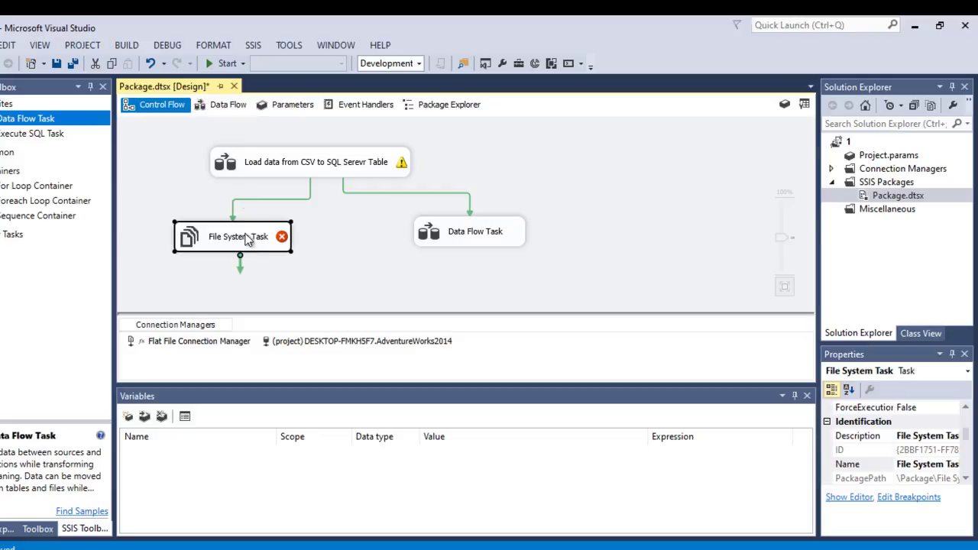
{"action": "double_click", "coordinate": [191, 240]}
{"action": "left_click", "coordinate": [609, 162]}
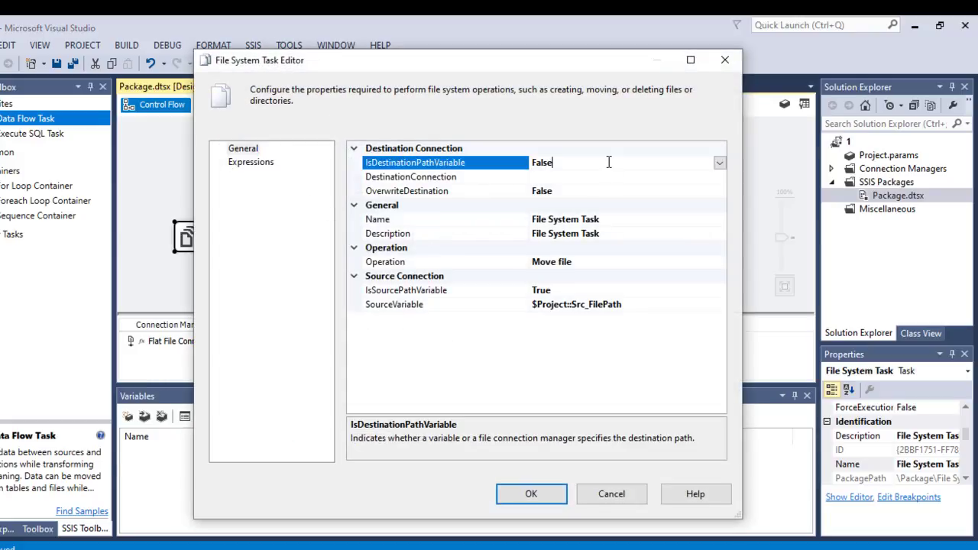
{"action": "left_click", "coordinate": [720, 163]}
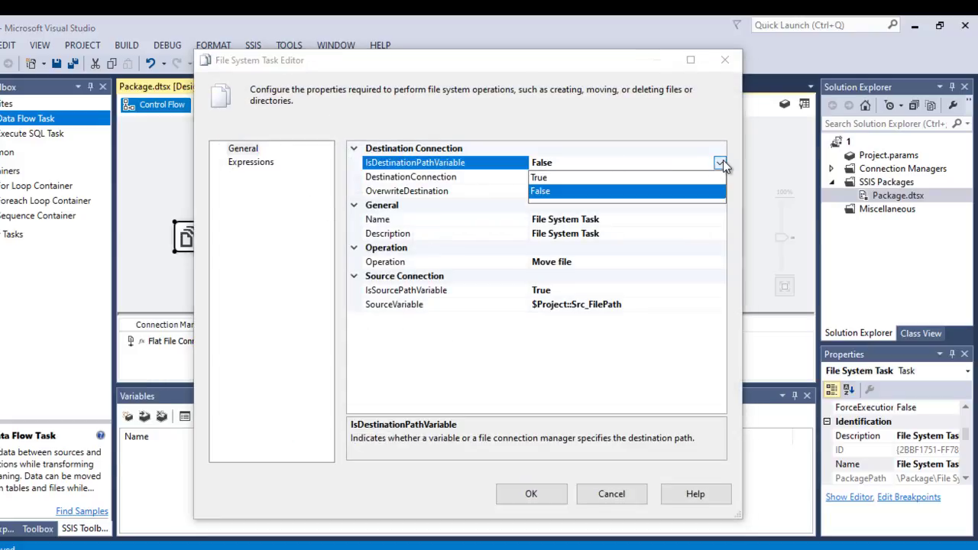
{"action": "left_click", "coordinate": [543, 178]}
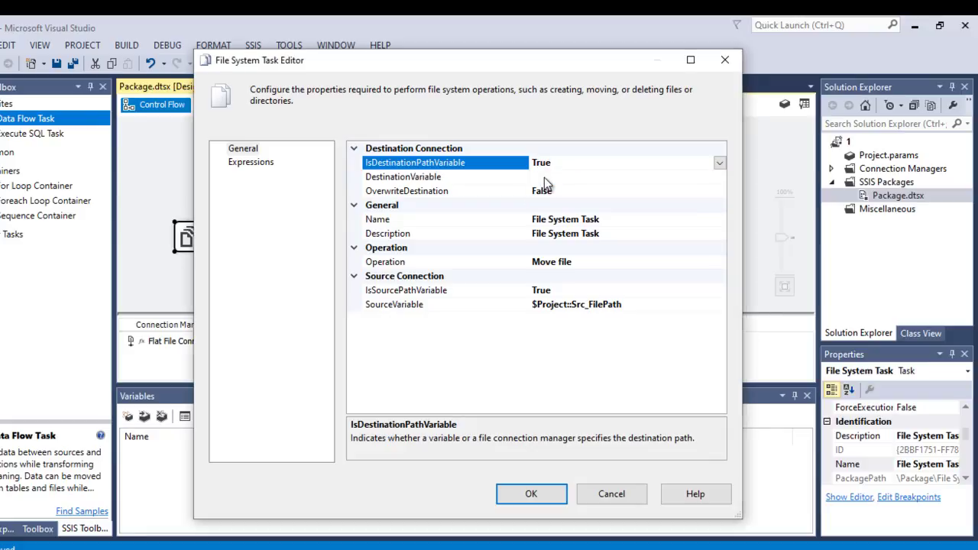
{"action": "left_click", "coordinate": [572, 174]}
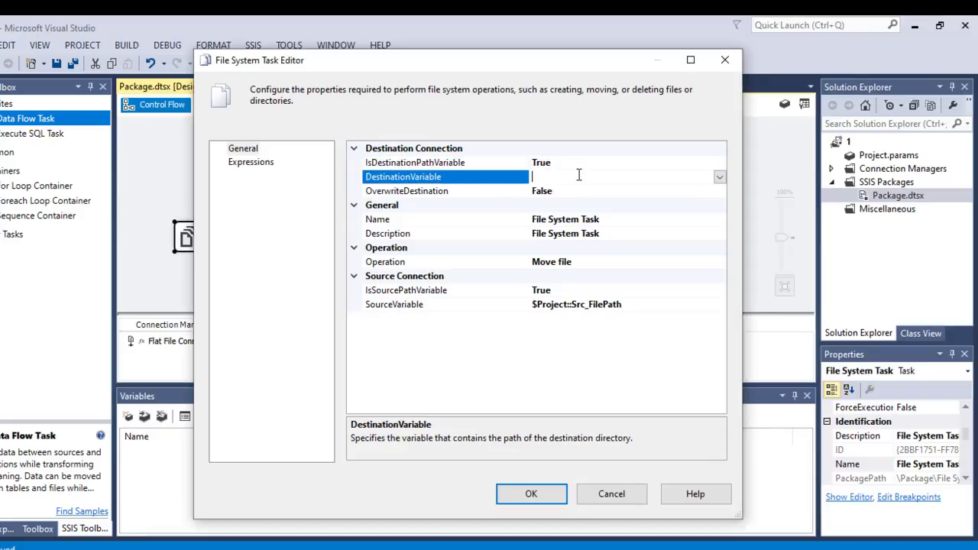
{"action": "left_click", "coordinate": [723, 176]}
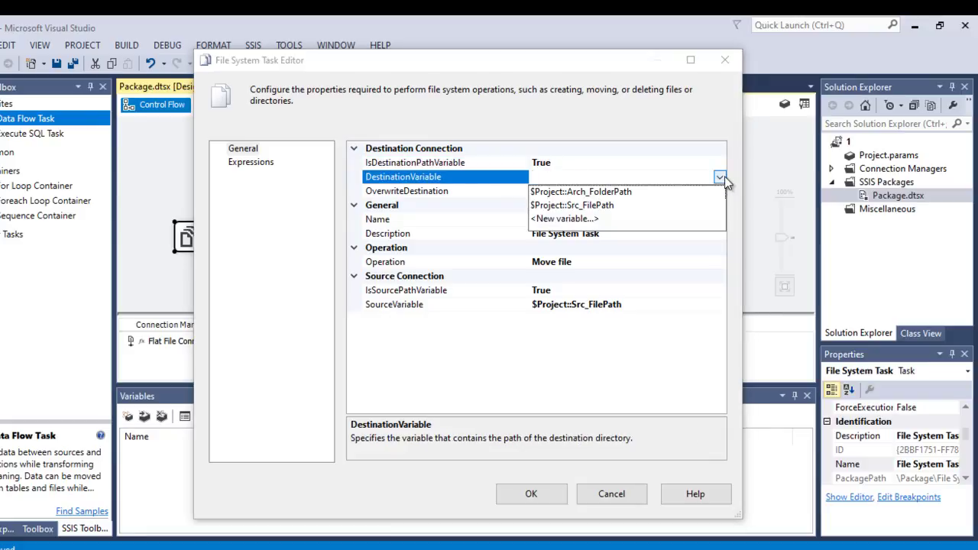
{"action": "left_click", "coordinate": [599, 191]}
- Set the File System Task's OverwriteDestination to True, confirm the task, and save the package
{"action": "left_click", "coordinate": [600, 190]}
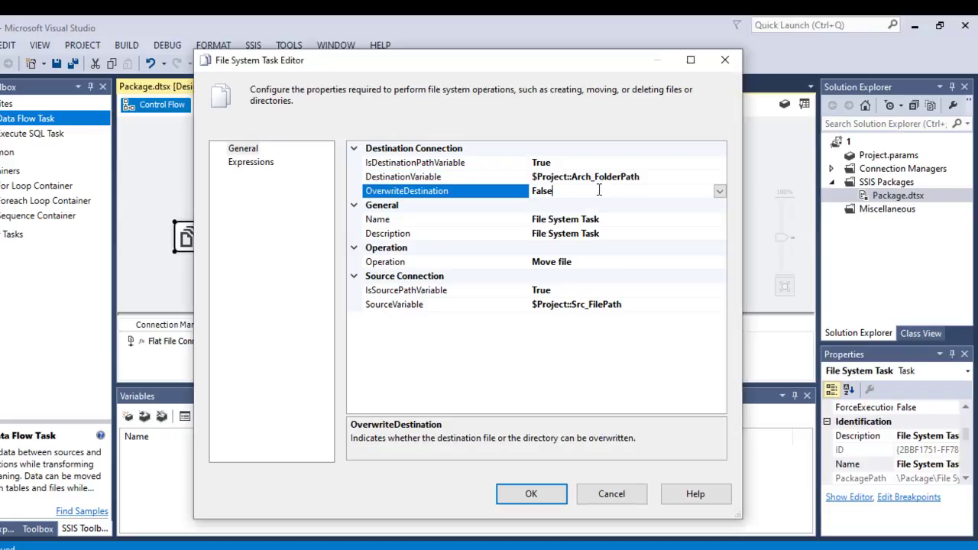
{"action": "left_click", "coordinate": [720, 191]}
{"action": "left_click", "coordinate": [553, 205]}
{"action": "left_click", "coordinate": [512, 497]}
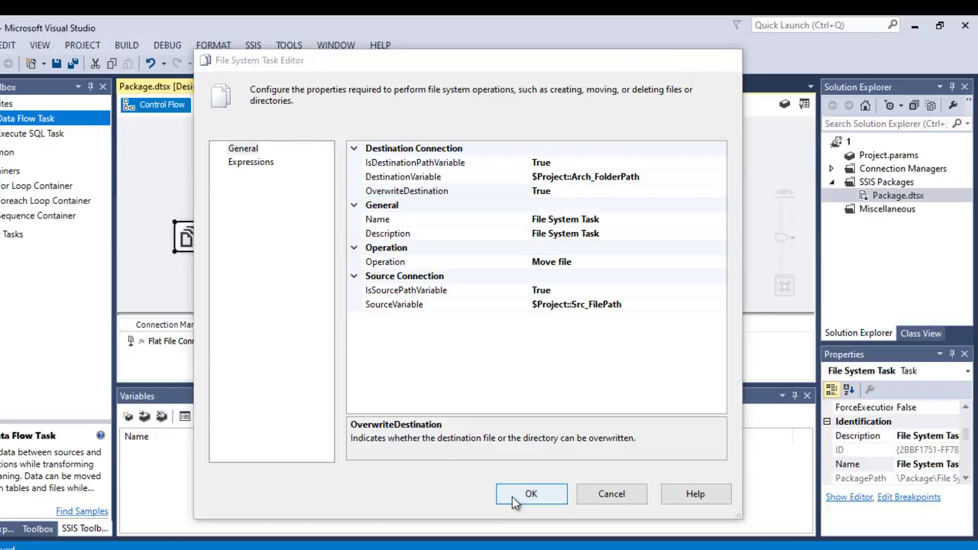
{"action": "left_click", "coordinate": [343, 228]}
{"action": "key", "text": "ctrl+s"}
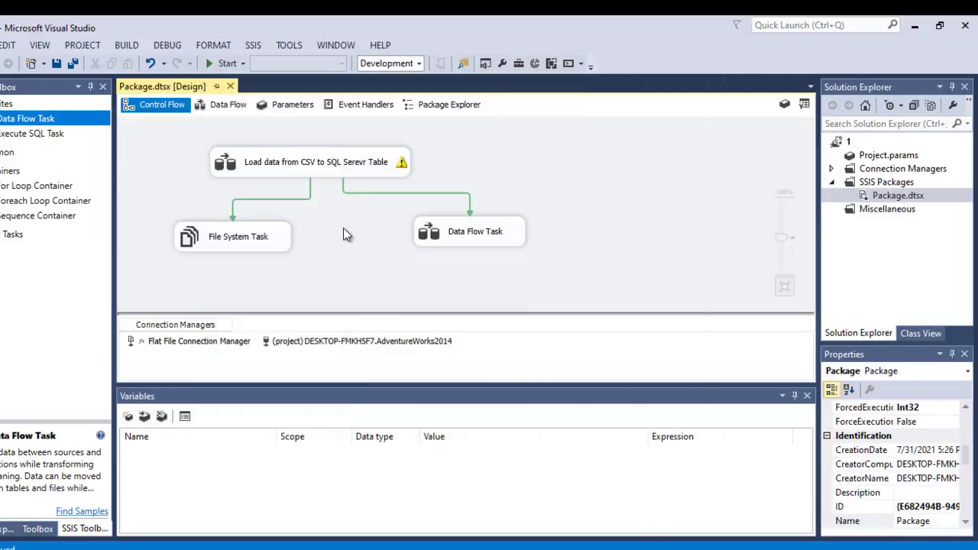
- Open the second Data Flow Task's data flow, close the Variables pane, and add an OLE DB Source
{"action": "left_click", "coordinate": [466, 227]}
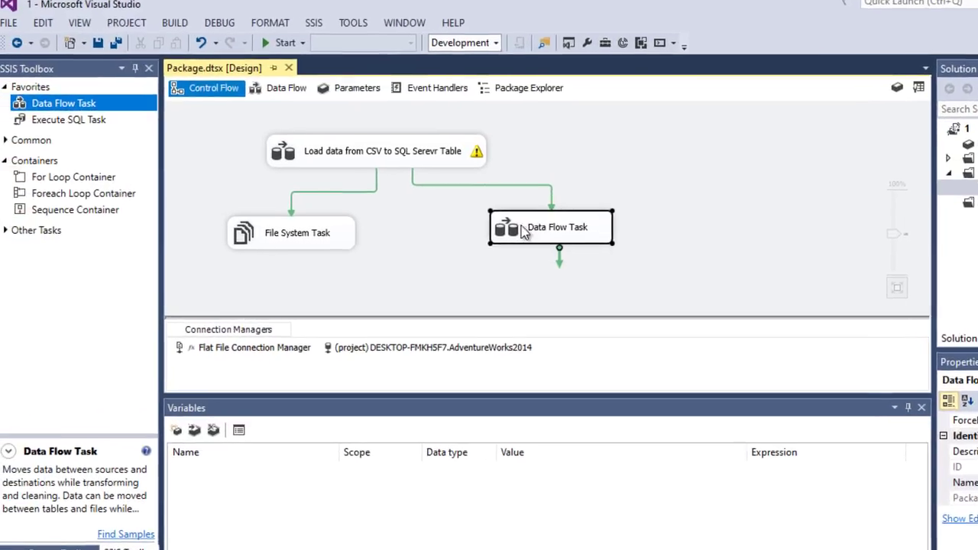
{"action": "double_click", "coordinate": [506, 233]}
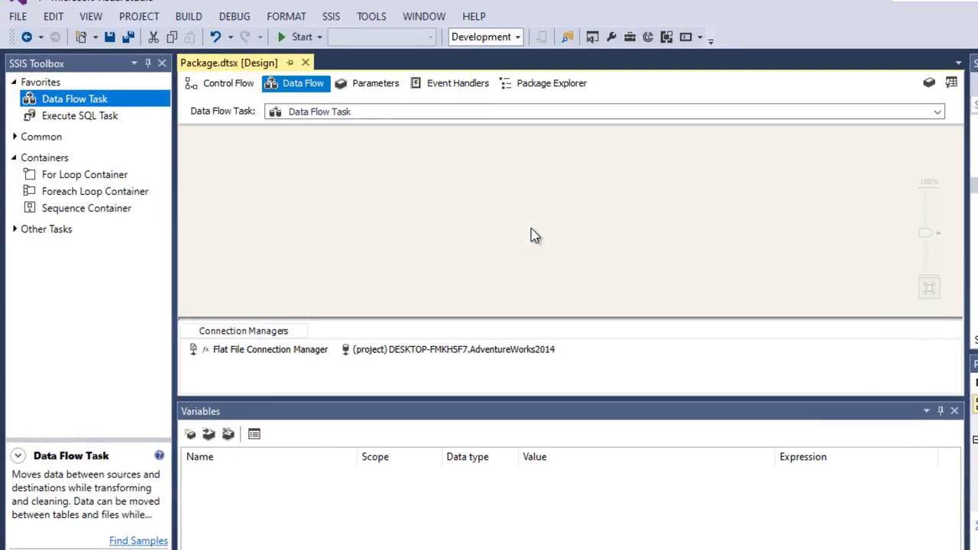
{"action": "left_click", "coordinate": [954, 411]}
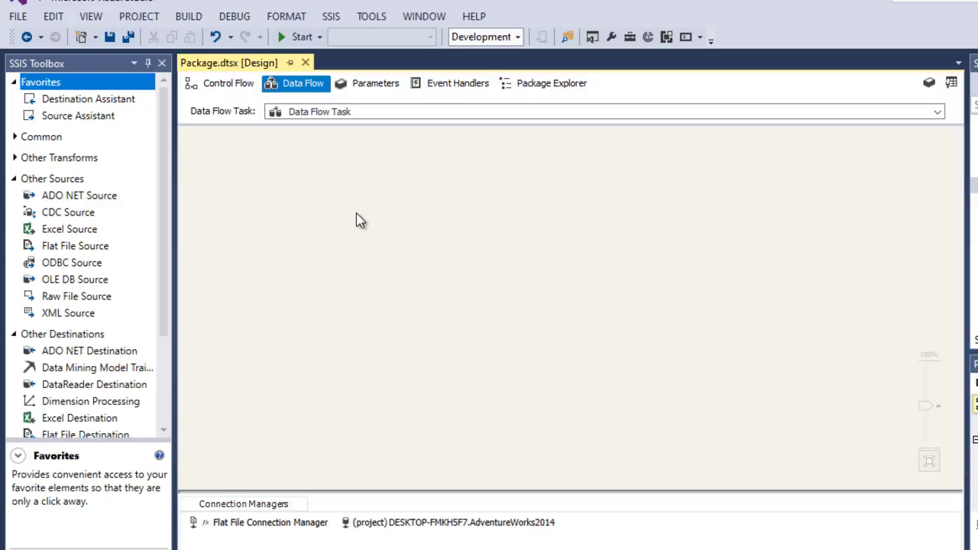
{"action": "left_click", "coordinate": [68, 231]}
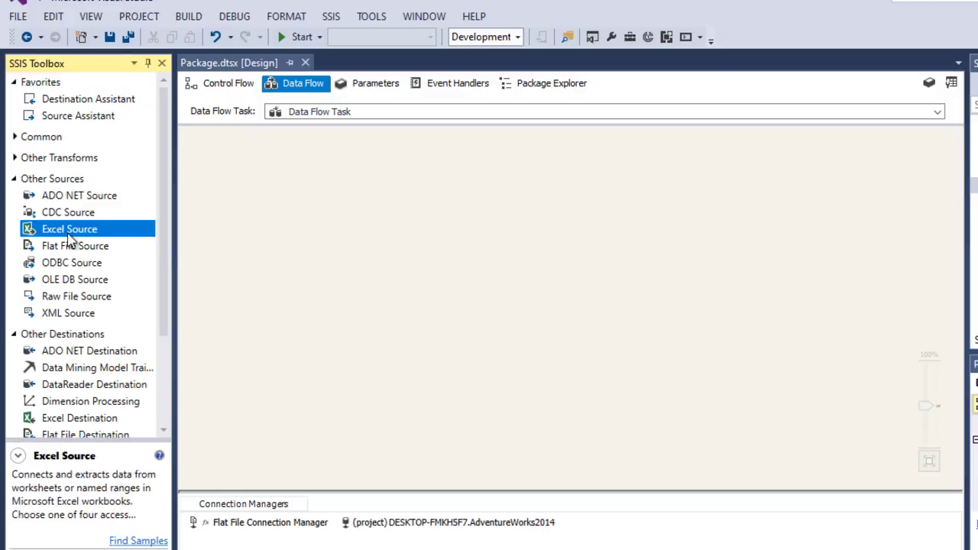
{"action": "scroll", "coordinate": [68, 234], "scroll_direction": "down", "scroll_amount": 3}
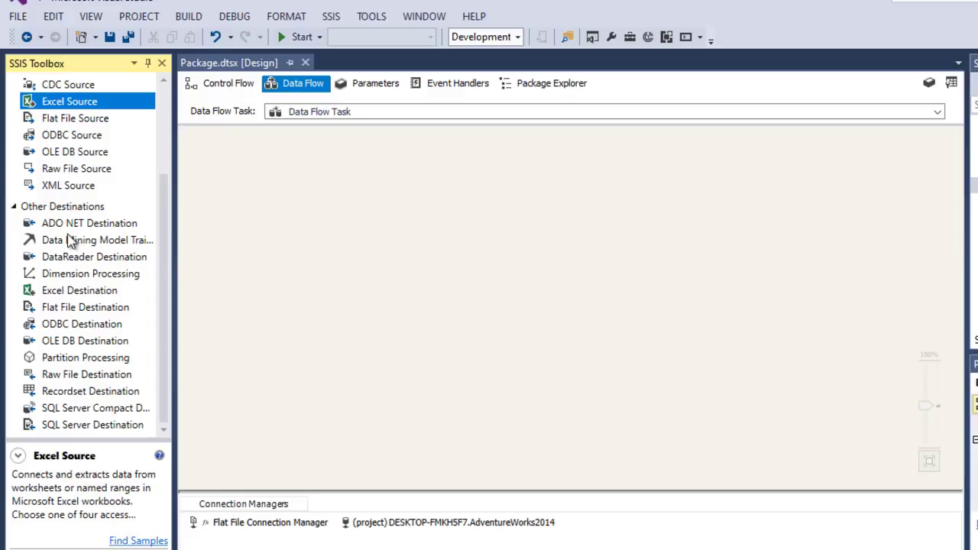
{"action": "left_click", "coordinate": [58, 155]}
{"action": "left_click_drag", "start_coordinate": [58, 157], "coordinate": [266, 142]}
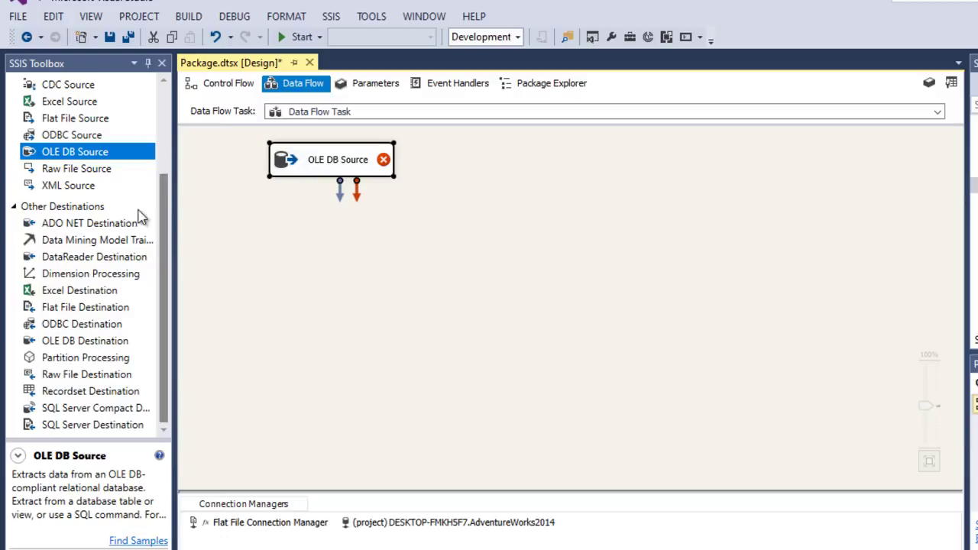
- Add a Lookup transformation to the data flow beside the OLE DB Source
{"action": "left_click", "coordinate": [74, 285]}
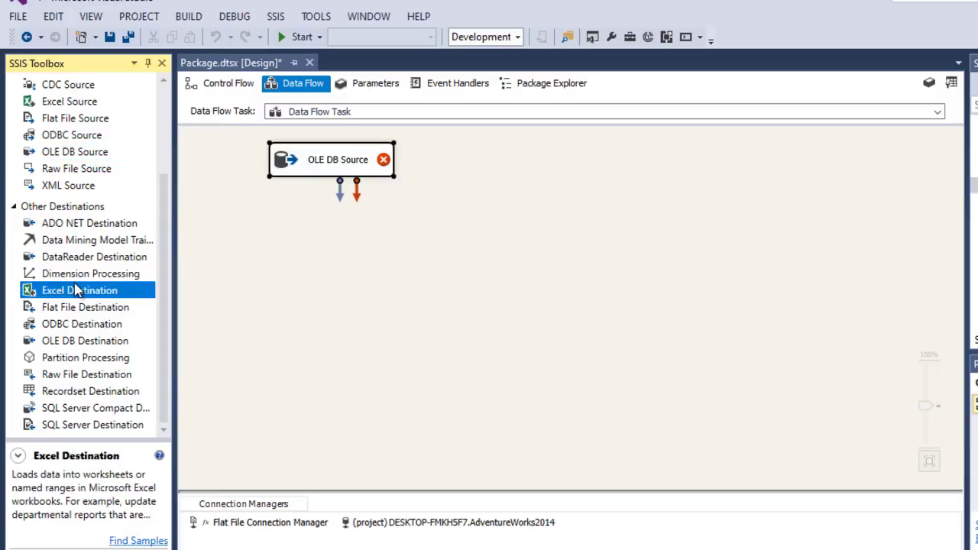
{"action": "scroll", "coordinate": [74, 283], "scroll_direction": "up", "scroll_amount": 3}
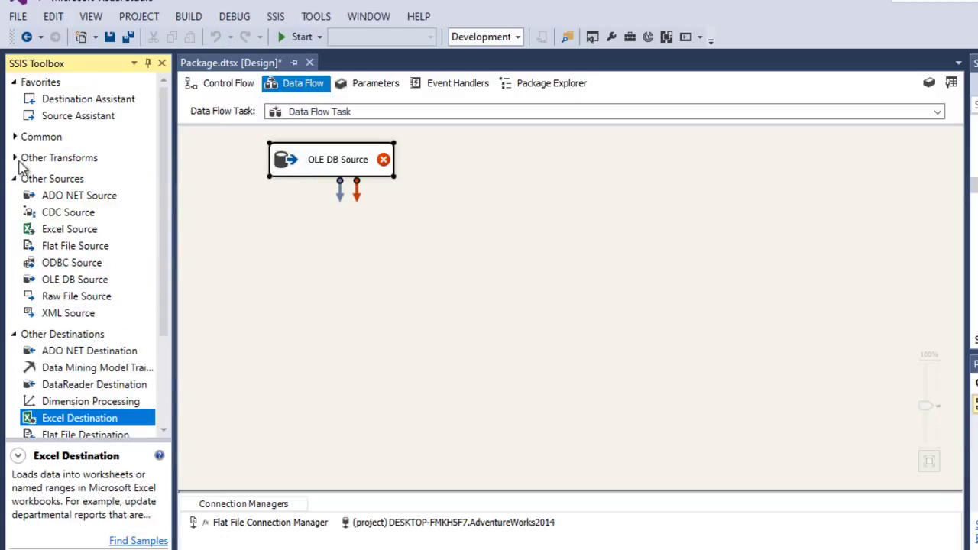
{"action": "left_click", "coordinate": [14, 138]}
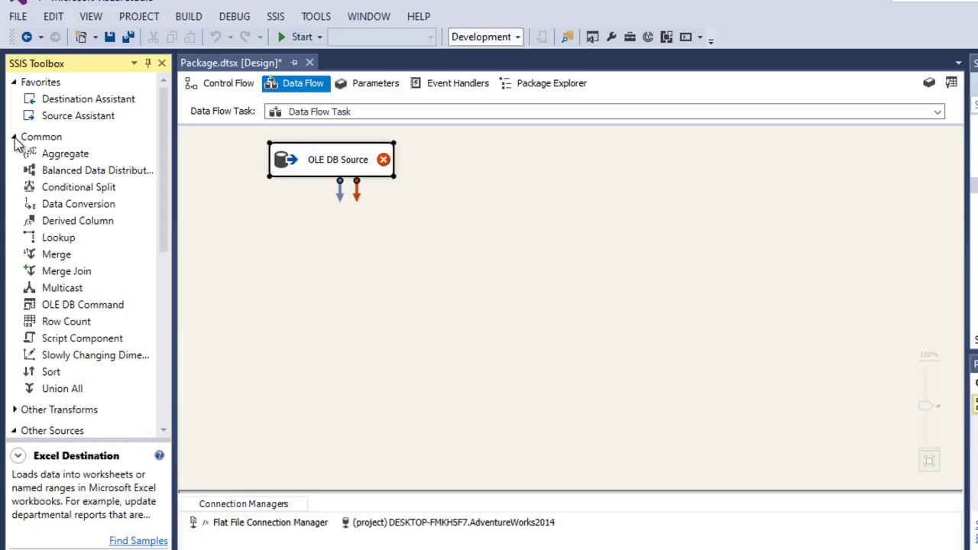
{"action": "left_click", "coordinate": [51, 240]}
{"action": "left_click_drag", "start_coordinate": [46, 243], "coordinate": [414, 180]}
{"action": "left_click_drag", "start_coordinate": [472, 149], "coordinate": [471, 149]}
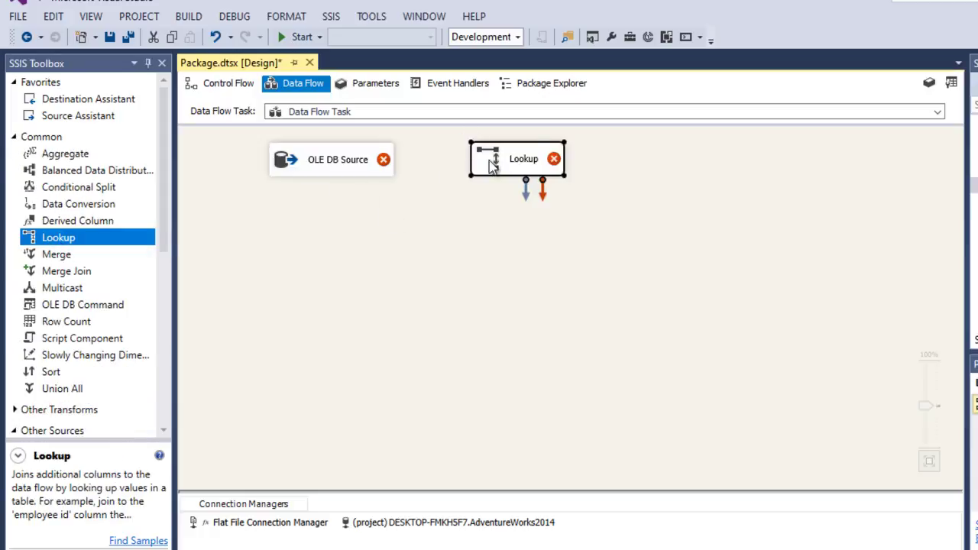
{"action": "mouse_move", "coordinate": [558, 162]}
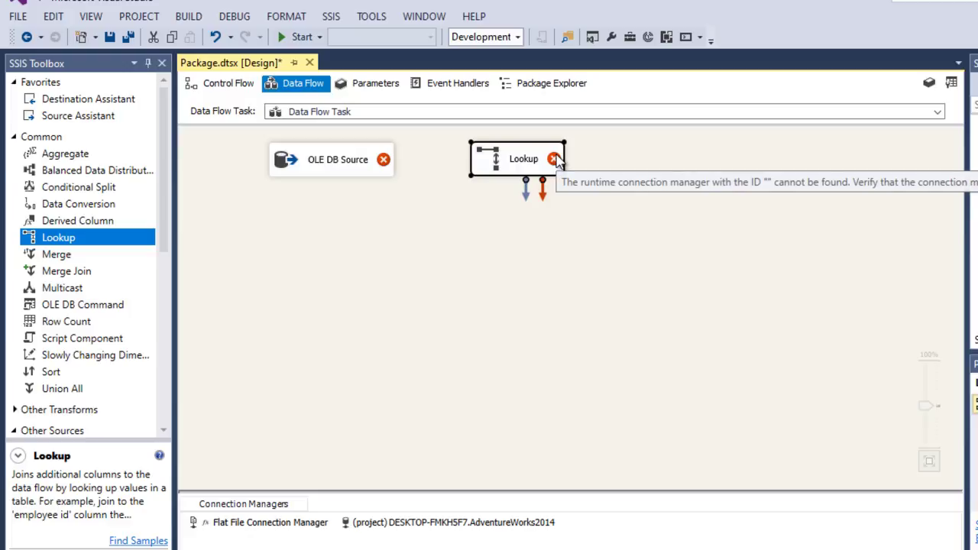
- Add an Excel Destination to the data flow, below and to the right of the Lookup
{"action": "left_click", "coordinate": [72, 288]}
{"action": "scroll", "coordinate": [72, 289], "scroll_direction": "down", "scroll_amount": 2}
{"action": "scroll", "coordinate": [70, 287], "scroll_direction": "down", "scroll_amount": 5}
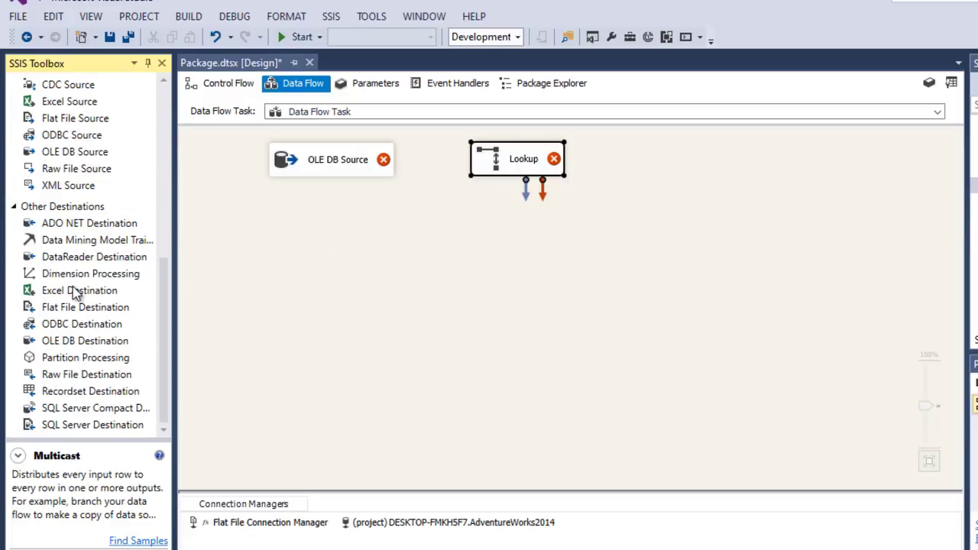
{"action": "left_click", "coordinate": [73, 292]}
{"action": "left_click_drag", "start_coordinate": [52, 296], "coordinate": [611, 254]}
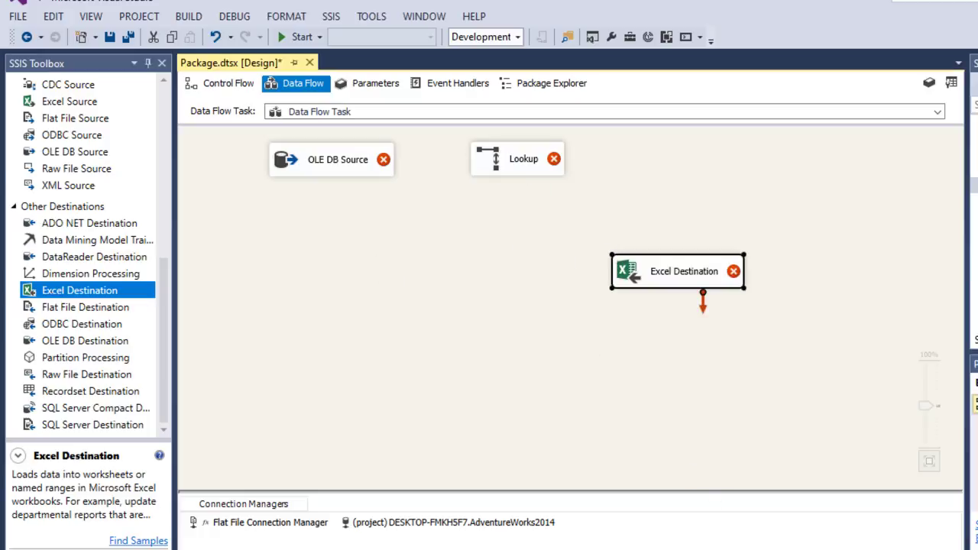
- Switch to SQL Server Management Studio and examine the column data types of the EmployeeData table
{"action": "left_click", "coordinate": [723, 520]}
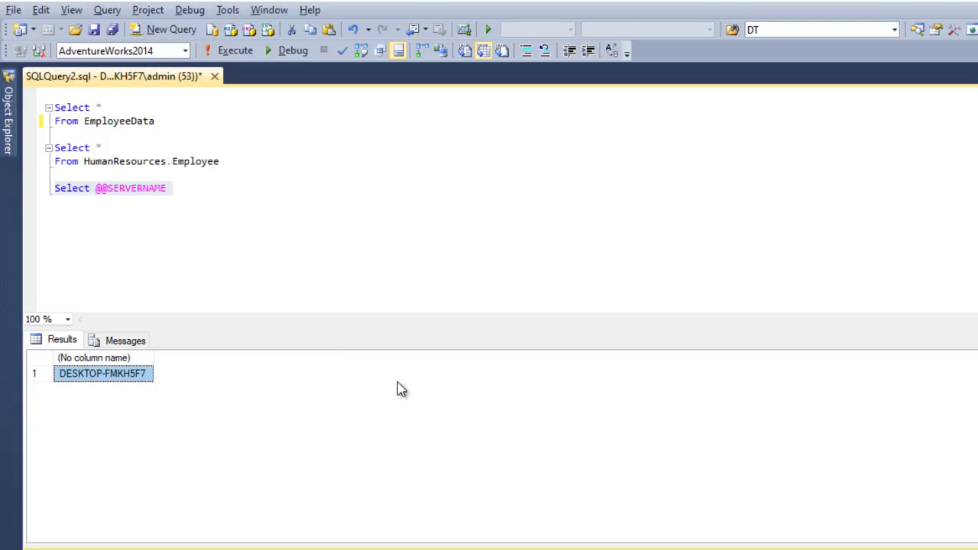
{"action": "double_click", "coordinate": [120, 120]}
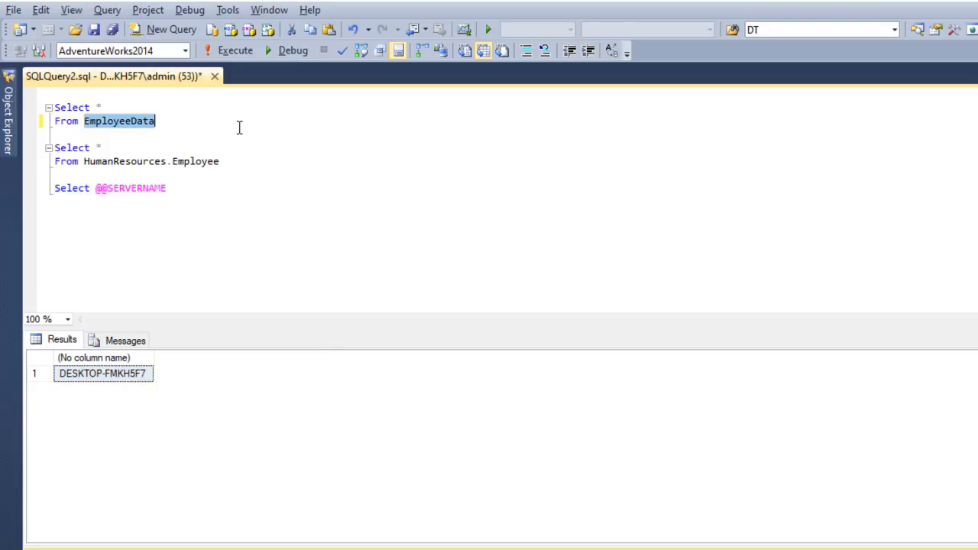
{"action": "key", "text": "alt+F1"}
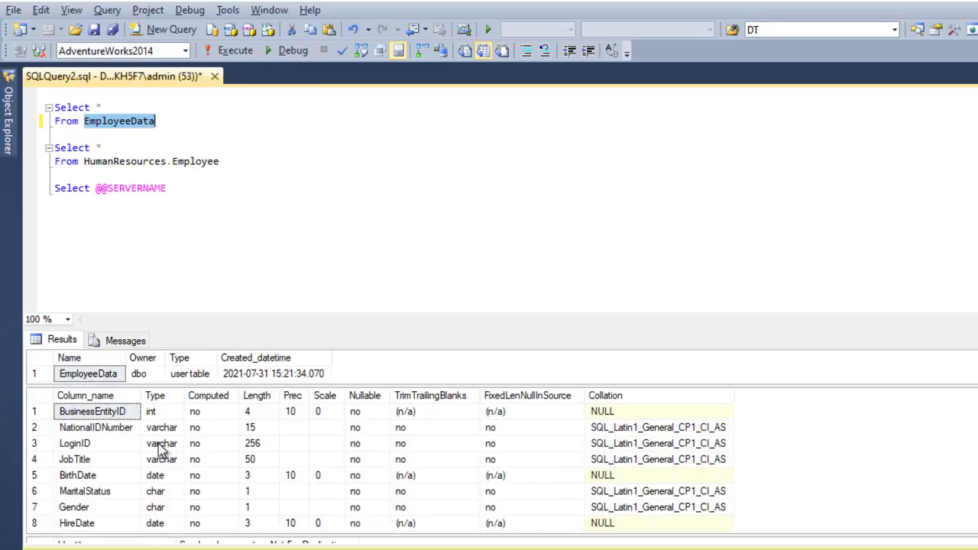
{"action": "left_click_drag", "start_coordinate": [162, 428], "coordinate": [172, 465]}
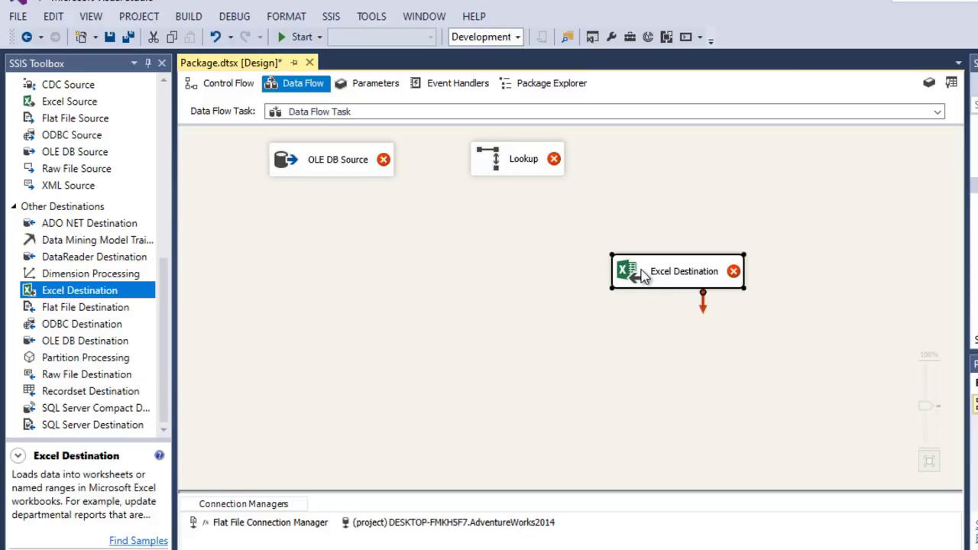
- Back in Visual Studio, move the Excel Destination lower in the data flow and place a Data Conversion transformation above it
{"action": "left_click_drag", "start_coordinate": [637, 272], "coordinate": [601, 309]}
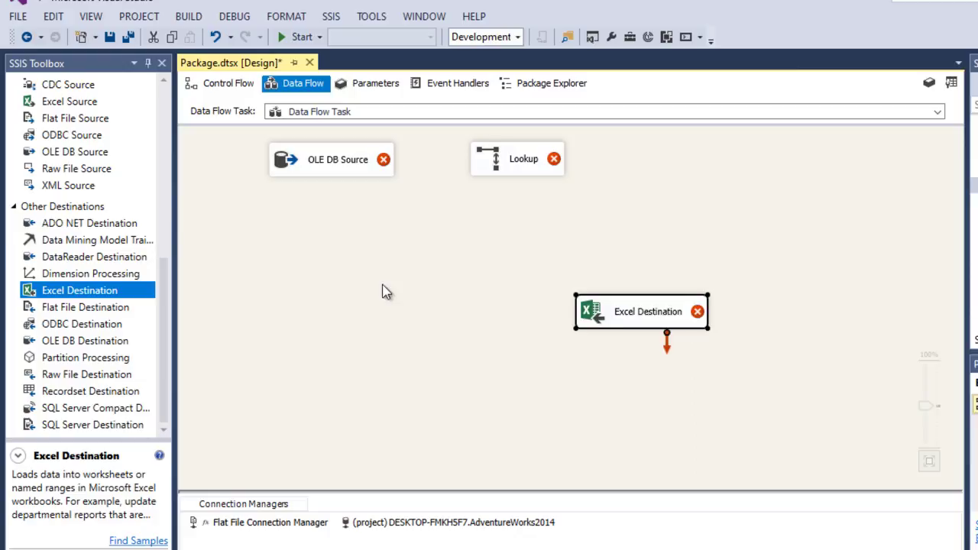
{"action": "left_click", "coordinate": [70, 259]}
{"action": "scroll", "coordinate": [68, 264], "scroll_direction": "up", "scroll_amount": 6}
{"action": "scroll", "coordinate": [67, 264], "scroll_direction": "up", "scroll_amount": 2}
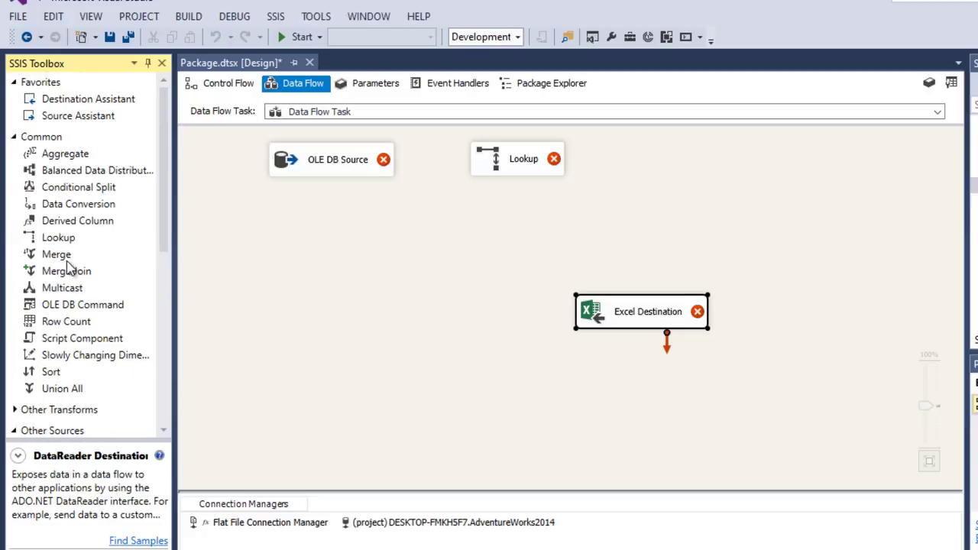
{"action": "left_click", "coordinate": [67, 207]}
{"action": "left_click_drag", "start_coordinate": [55, 210], "coordinate": [589, 217]}
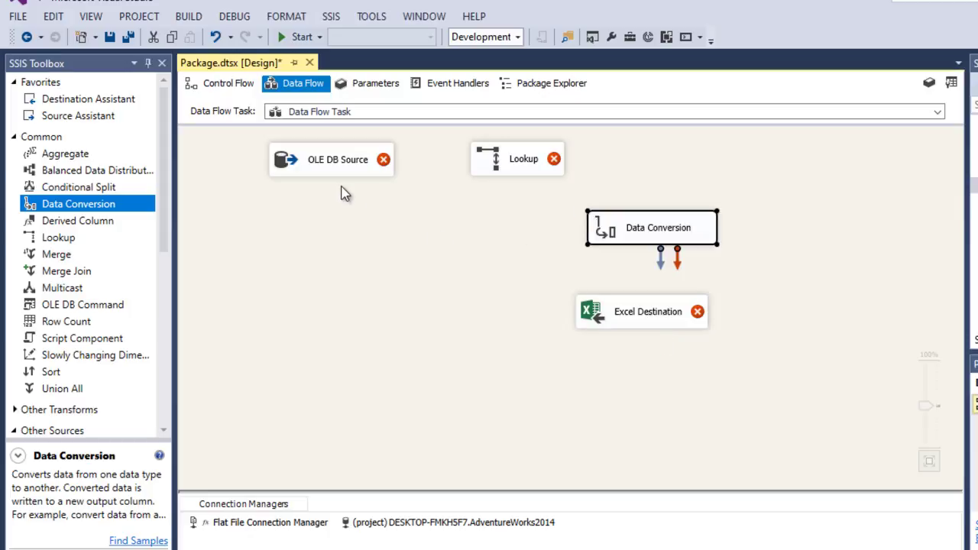
{"action": "left_click", "coordinate": [404, 248]}
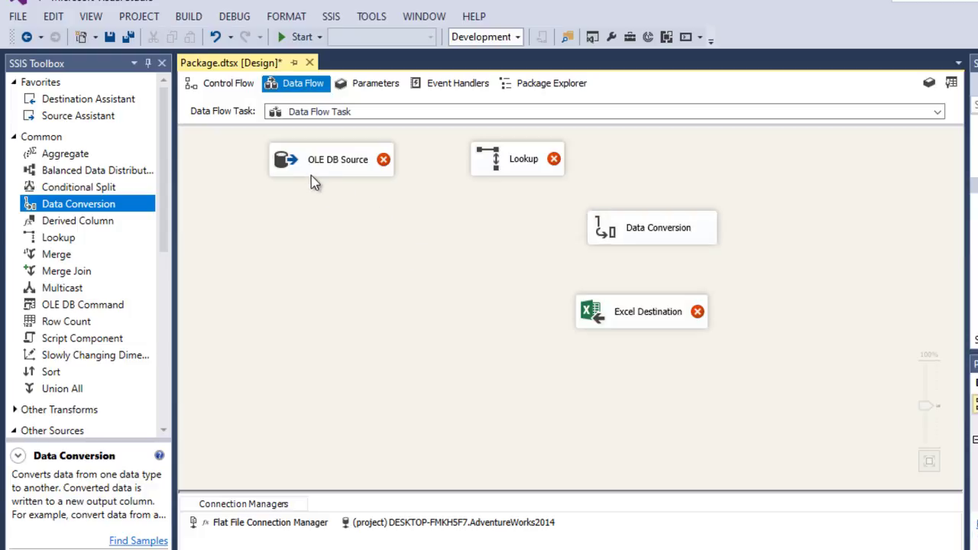
- Configure the OLE DB Source to read from the [dbo].[EmployeeData] table and check its output columns
{"action": "mouse_move", "coordinate": [351, 164]}
{"action": "left_click", "coordinate": [289, 168]}
{"action": "double_click", "coordinate": [289, 168]}
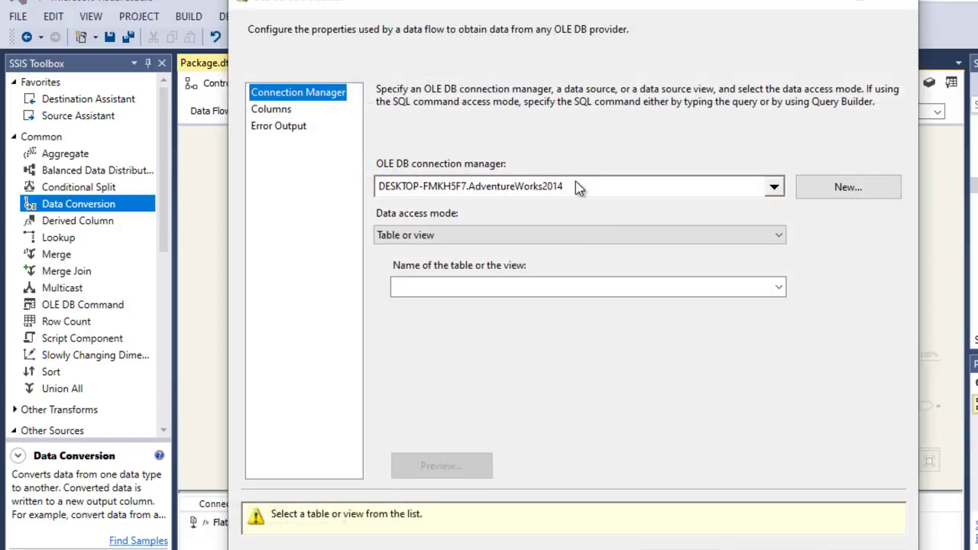
{"action": "left_click", "coordinate": [781, 287]}
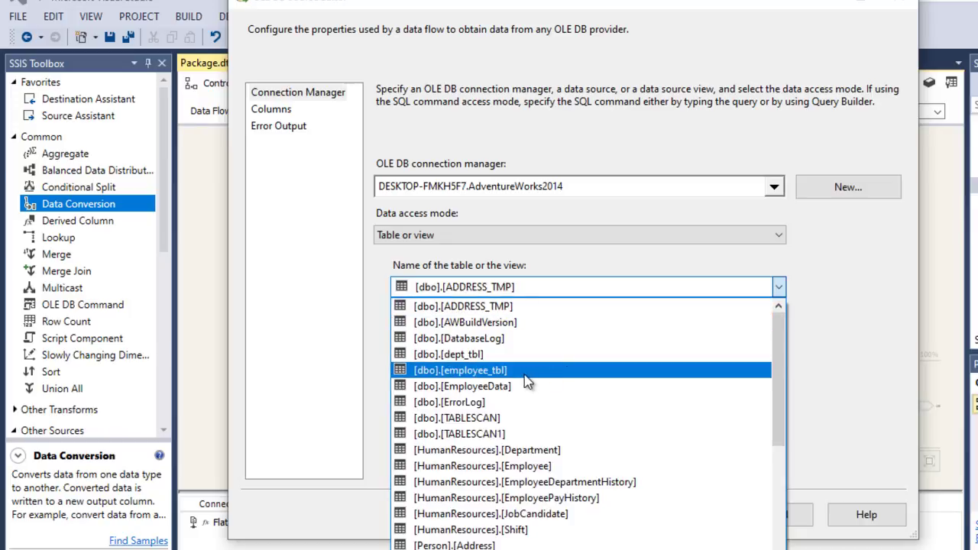
{"action": "left_click", "coordinate": [472, 386]}
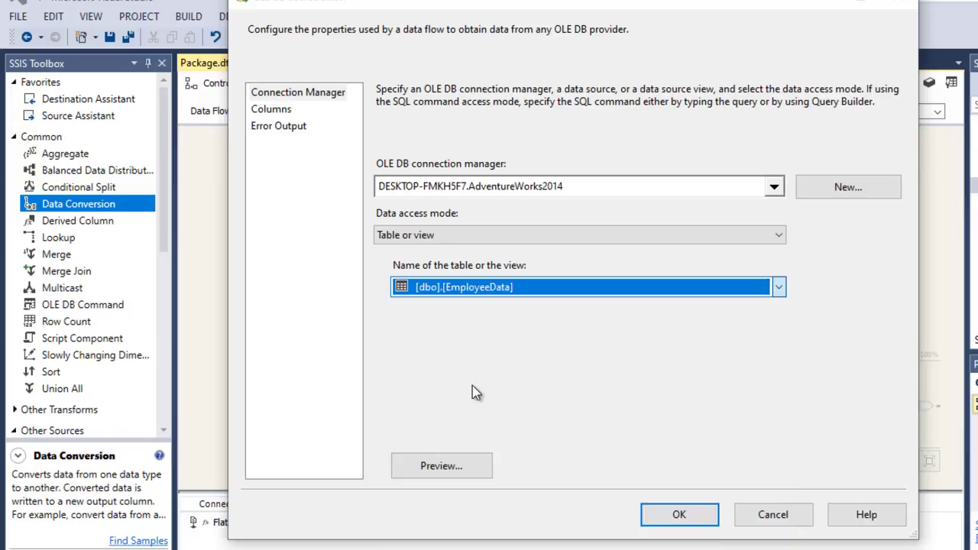
{"action": "left_click", "coordinate": [269, 112]}
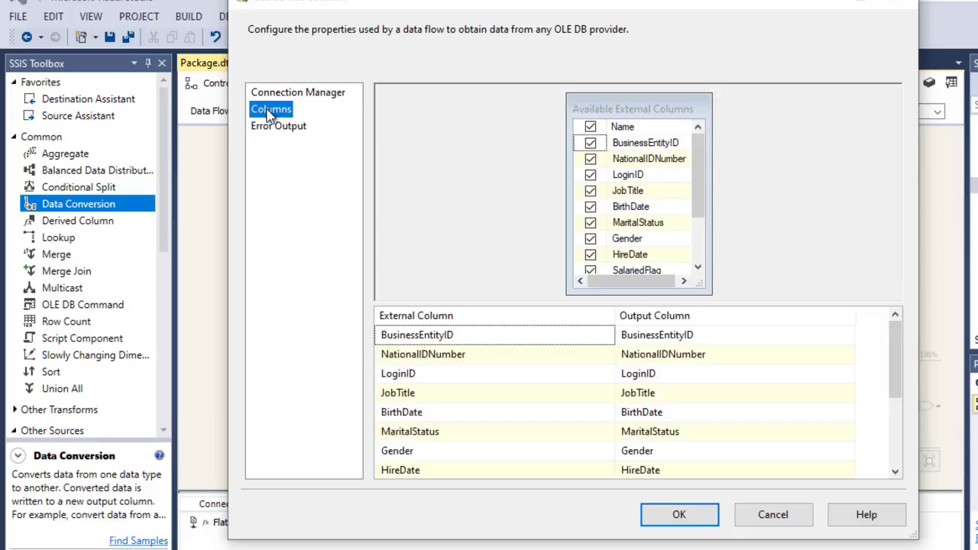
{"action": "scroll", "coordinate": [628, 184], "scroll_direction": "down", "scroll_amount": 2}
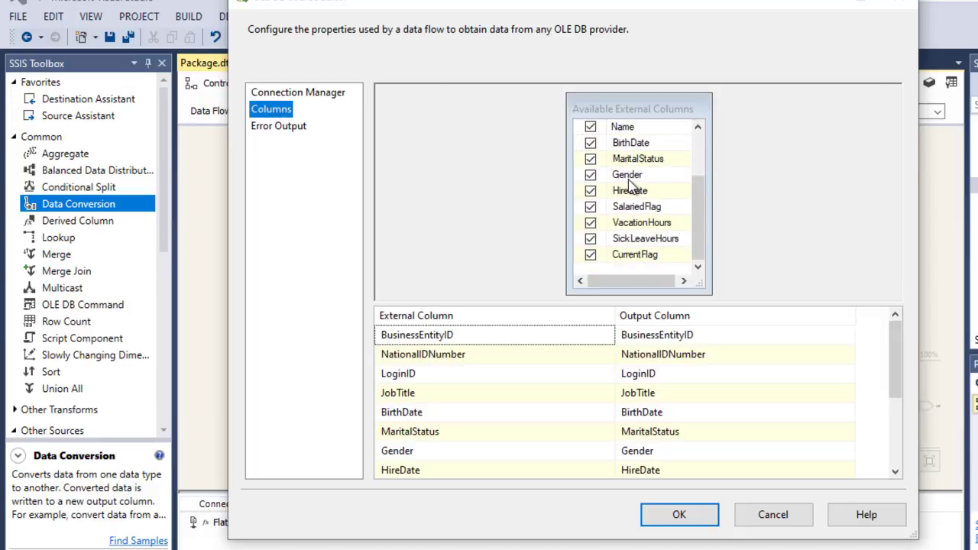
{"action": "scroll", "coordinate": [628, 184], "scroll_direction": "up", "scroll_amount": 2}
{"action": "left_click", "coordinate": [678, 517]}
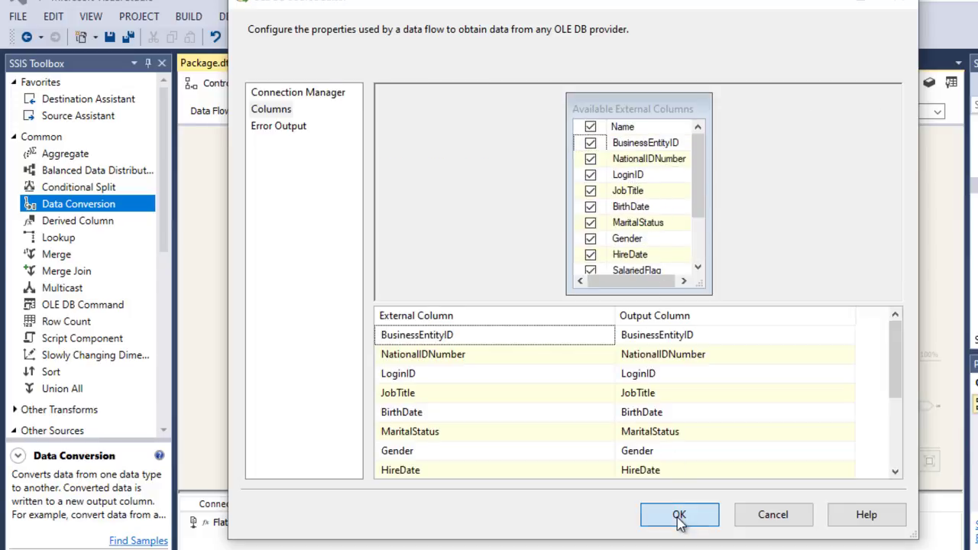
- Connect the OLE DB Source to the Lookup and open the Lookup's settings, using the OLE DB connection manager as connection type
{"action": "left_click_drag", "start_coordinate": [342, 197], "coordinate": [470, 166]}
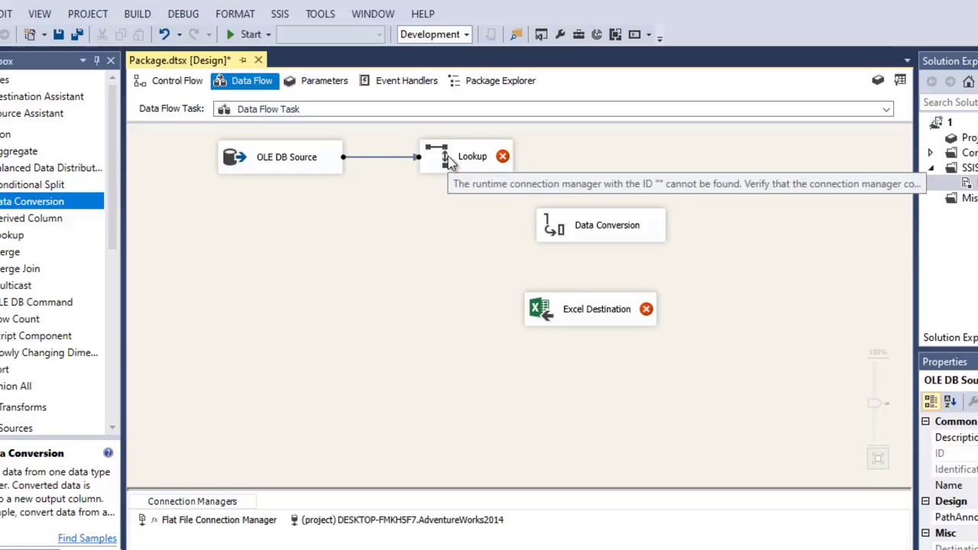
{"action": "double_click", "coordinate": [449, 162]}
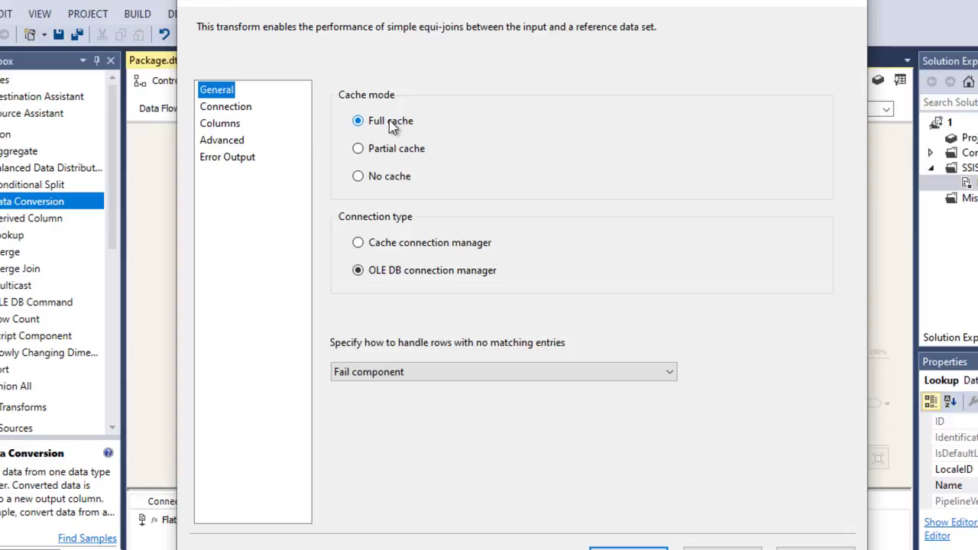
{"action": "left_click", "coordinate": [376, 269]}
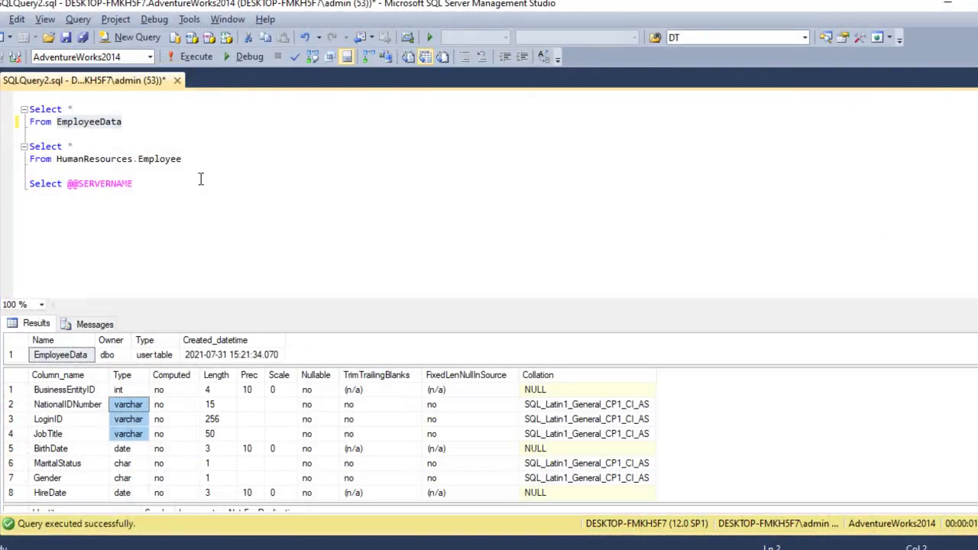
- In SQL Server Management Studio, run only the query that selects all rows from HumanResources.Employee
{"action": "left_click", "coordinate": [197, 156]}
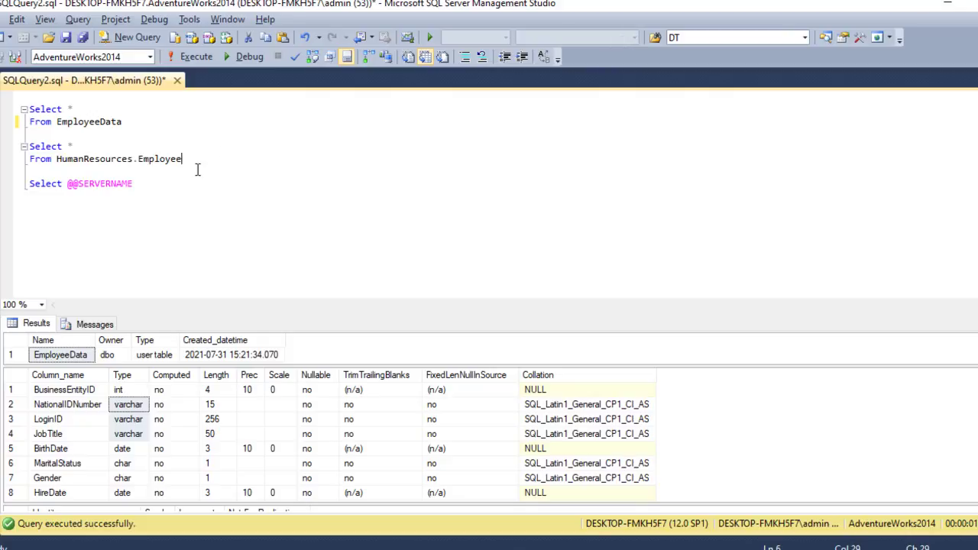
{"action": "key", "text": "shift+Home"}
{"action": "key", "text": "shift+Up"}
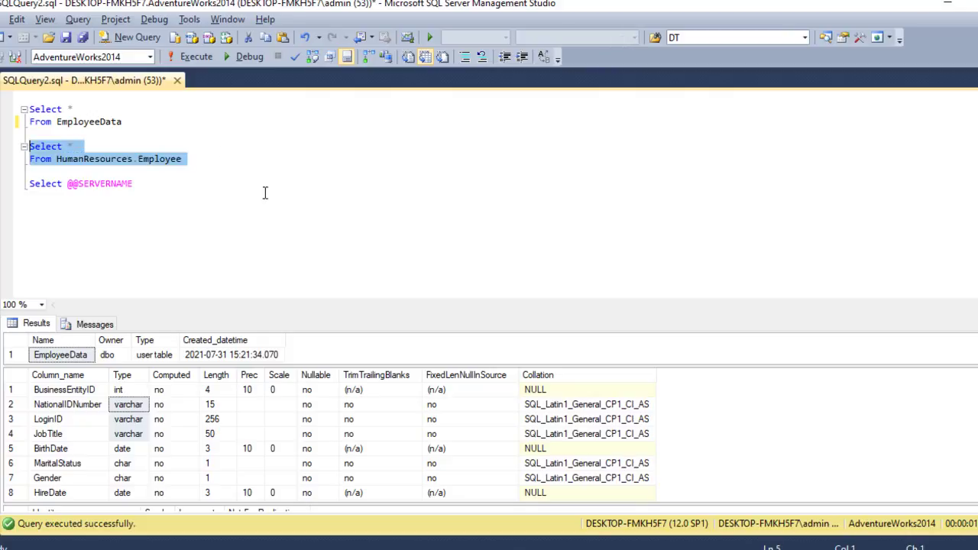
{"action": "key", "text": "F5"}
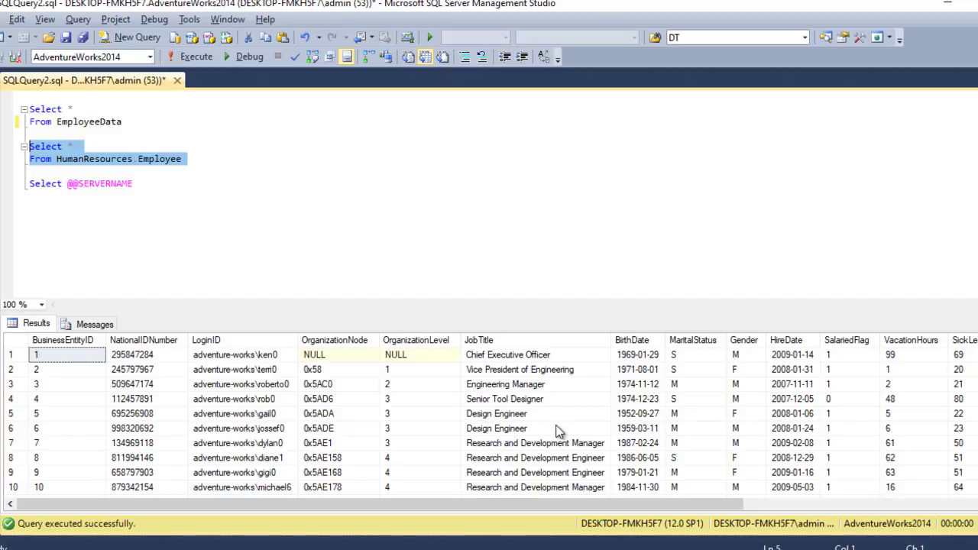
- Back in Visual Studio, set the Lookup's reference table to [HumanResources].[Employee]
{"action": "left_click", "coordinate": [670, 472]}
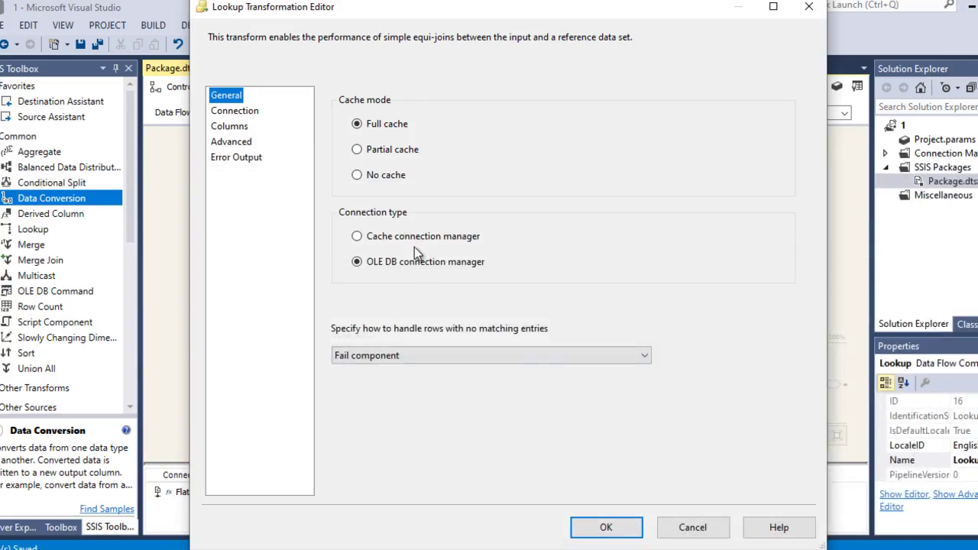
{"action": "left_click", "coordinate": [235, 111]}
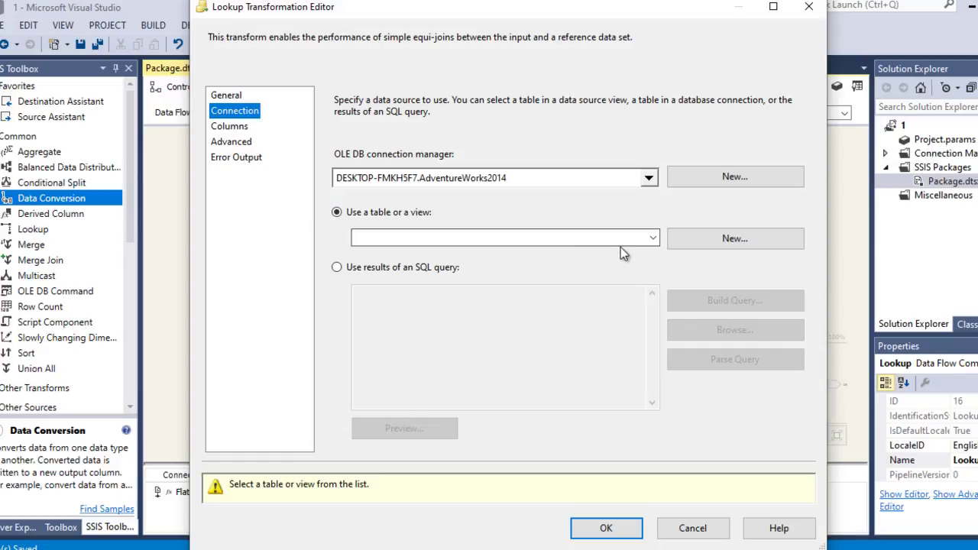
{"action": "left_click", "coordinate": [654, 238]}
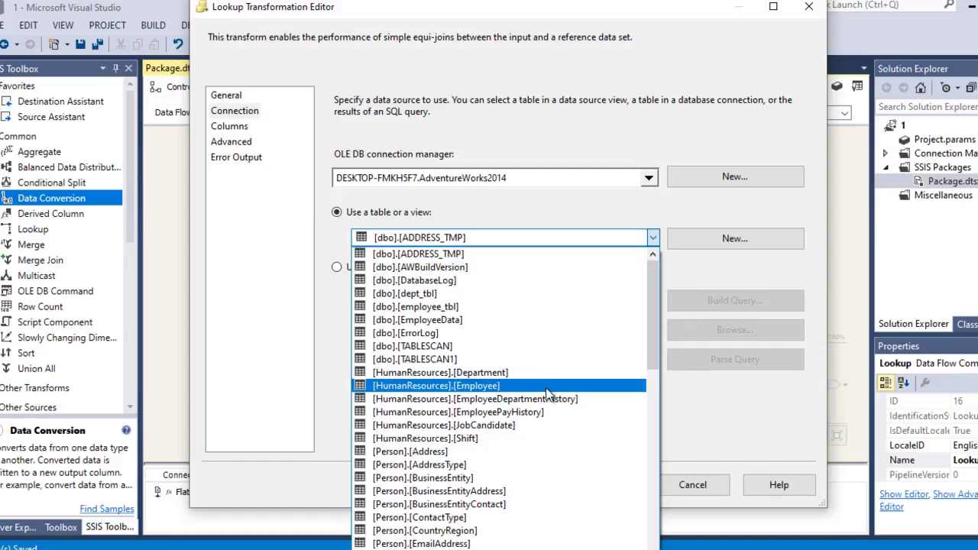
{"action": "left_click", "coordinate": [526, 387]}
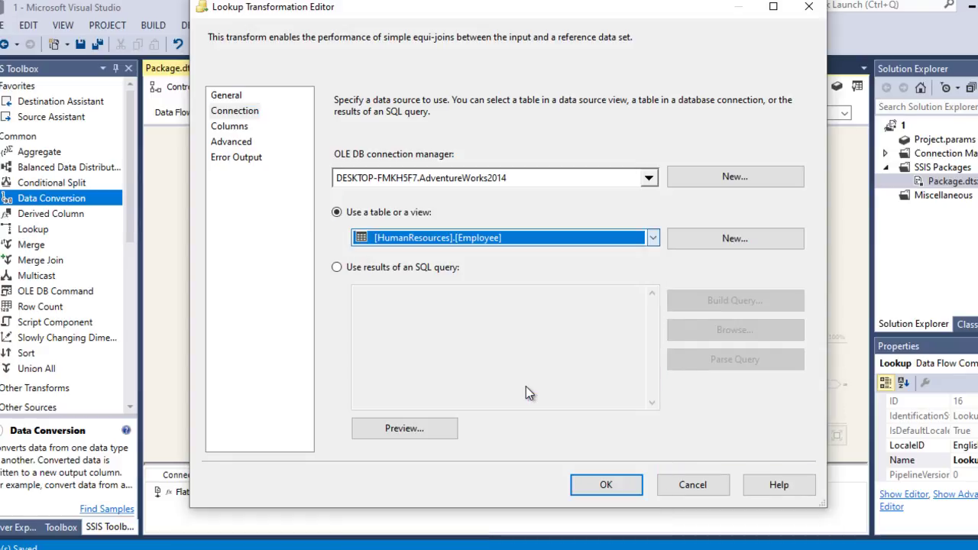
- Map the input column BusinessEntityID to the lookup column BusinessEntityID and accept the Lookup settings
{"action": "left_click", "coordinate": [229, 126]}
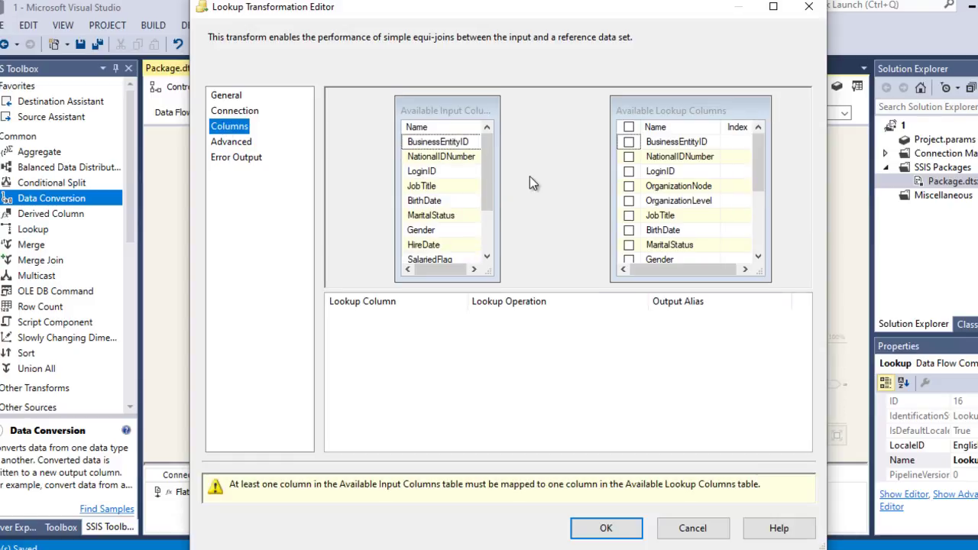
{"action": "left_click", "coordinate": [453, 145]}
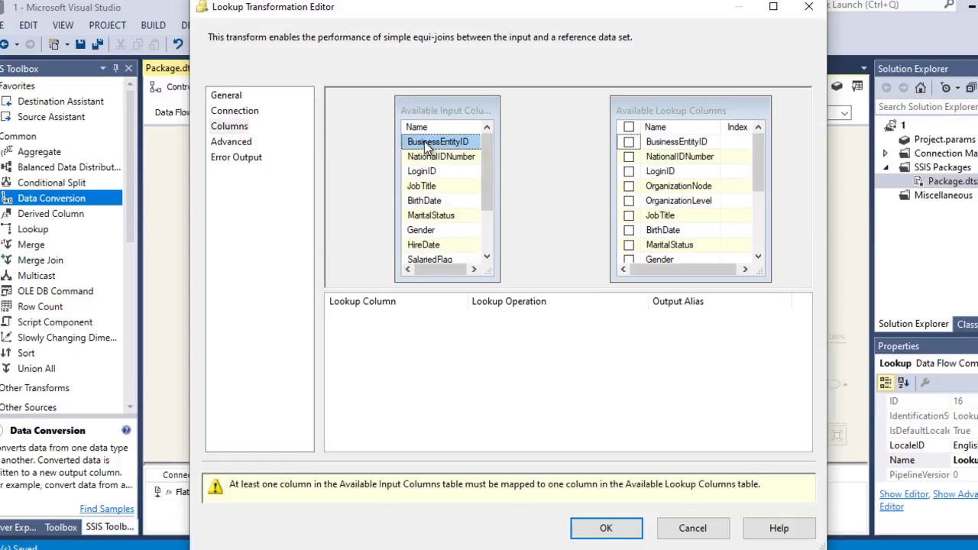
{"action": "left_click_drag", "start_coordinate": [437, 145], "coordinate": [677, 145]}
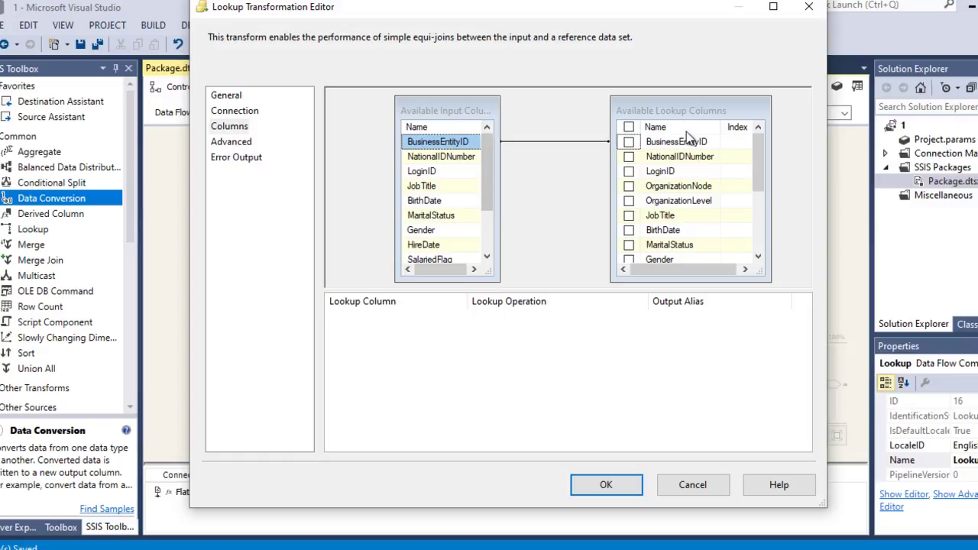
{"action": "left_click", "coordinate": [603, 486]}
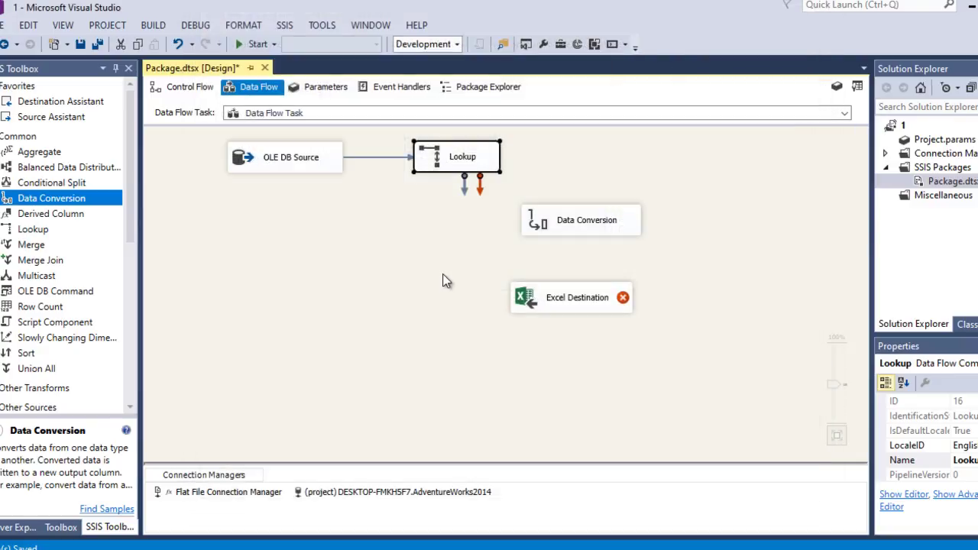
- Set the Lookup to redirect rows with no matching entries to the no match output
{"action": "left_click_drag", "start_coordinate": [432, 160], "coordinate": [431, 162]}
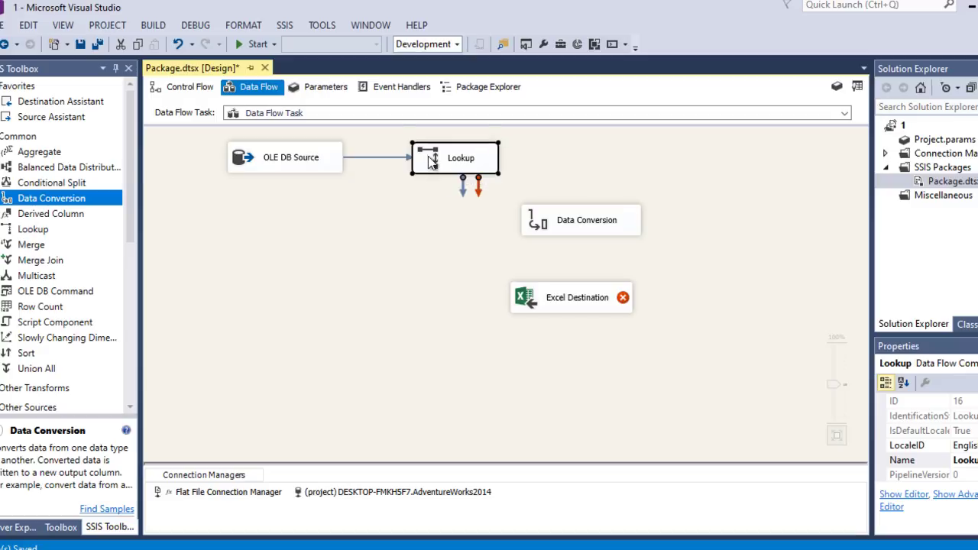
{"action": "double_click", "coordinate": [430, 160]}
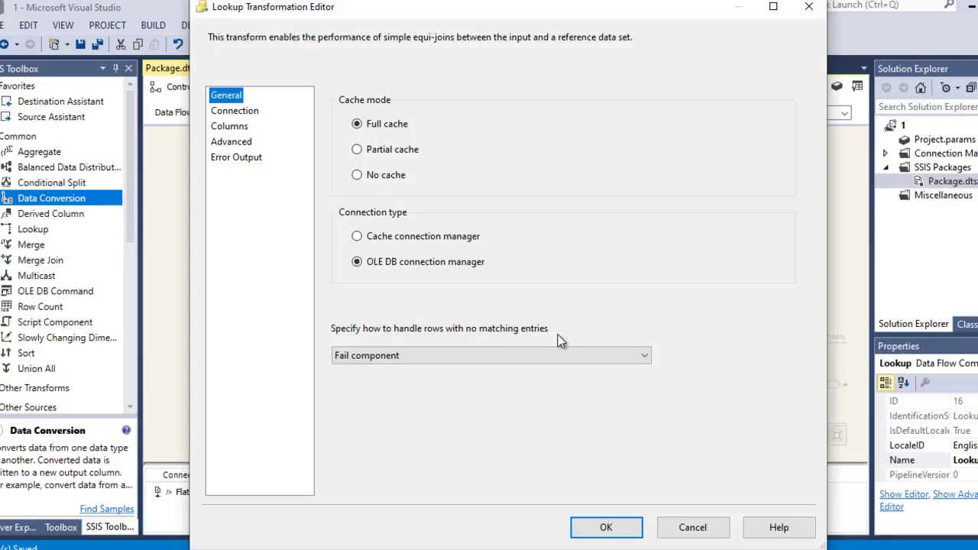
{"action": "left_click", "coordinate": [443, 357]}
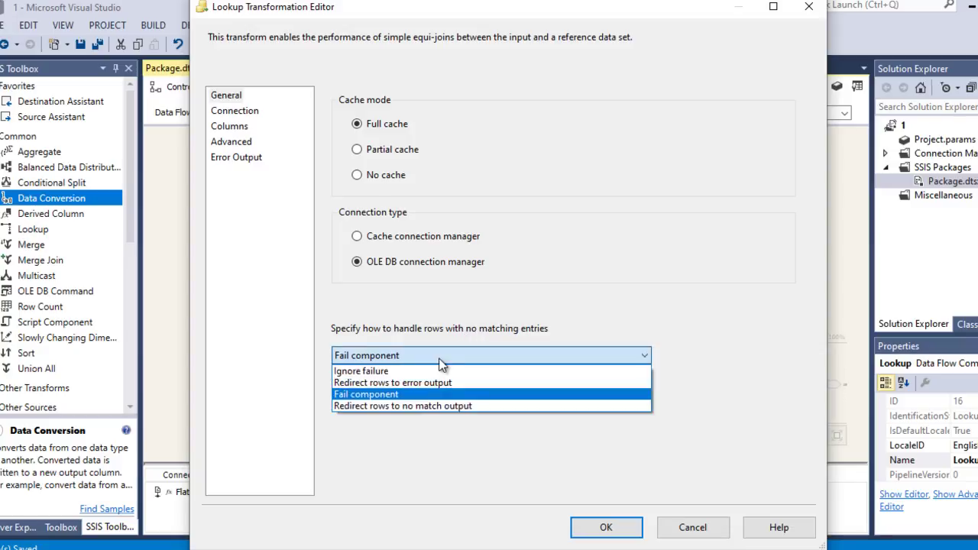
{"action": "left_click", "coordinate": [423, 406]}
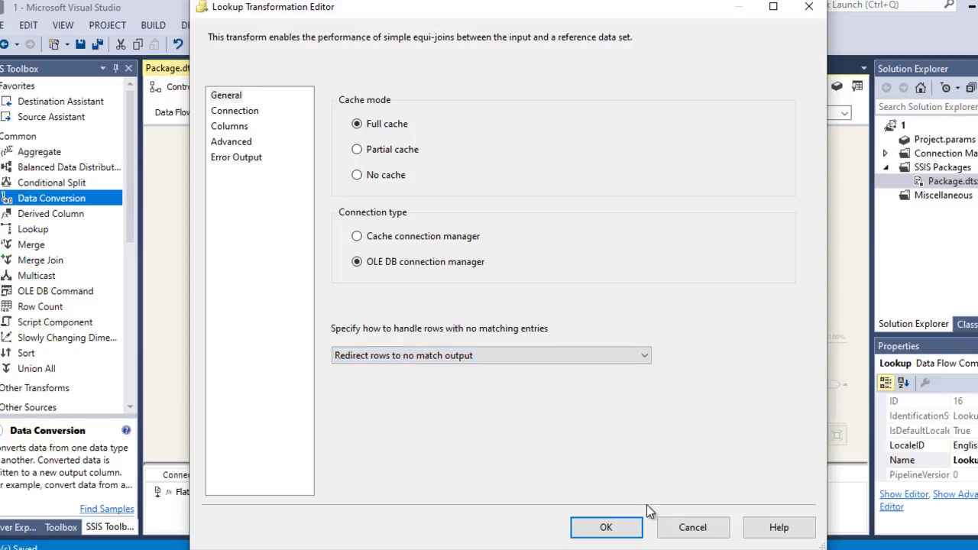
{"action": "left_click", "coordinate": [606, 528]}
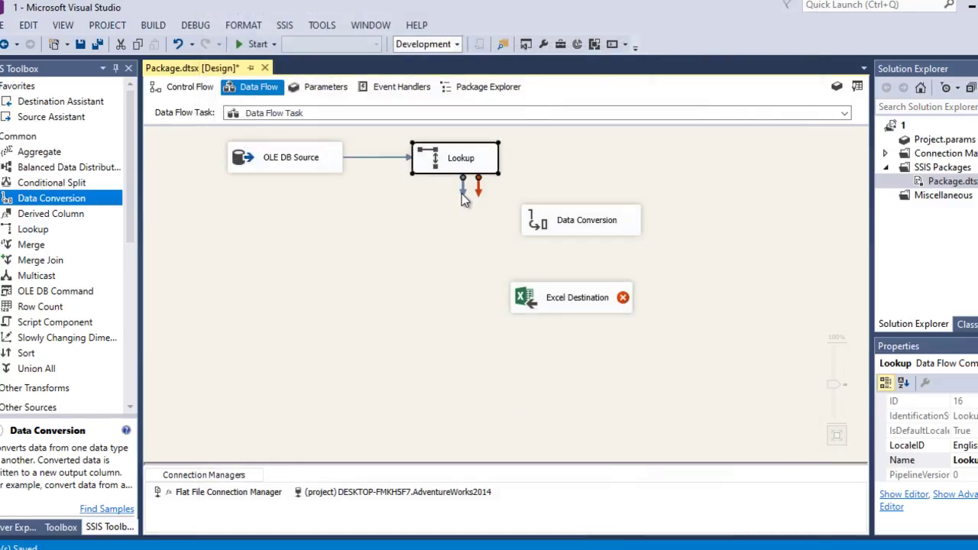
- Connect the Lookup to the Data Conversion using the Lookup Match Output
{"action": "left_click_drag", "start_coordinate": [463, 189], "coordinate": [569, 223]}
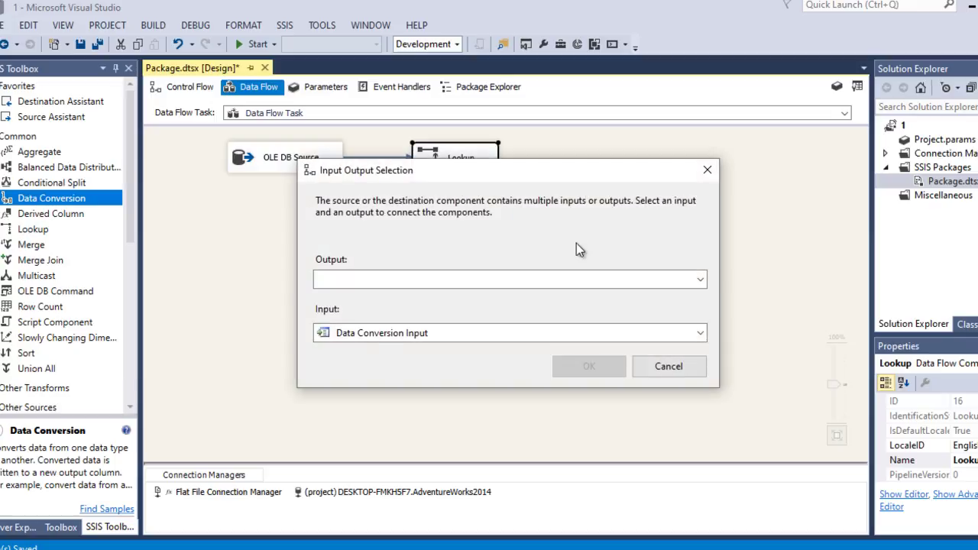
{"action": "left_click", "coordinate": [547, 284]}
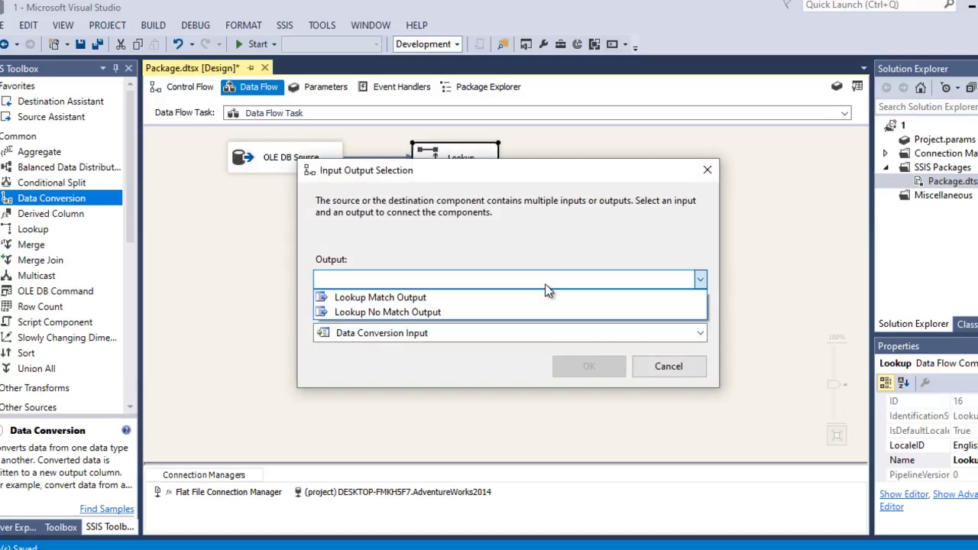
{"action": "left_click", "coordinate": [465, 297]}
{"action": "left_click", "coordinate": [592, 367]}
{"action": "left_click", "coordinate": [420, 266]}
- Open the Data Conversion's settings, select all input columns and review their data types
{"action": "left_click", "coordinate": [574, 231]}
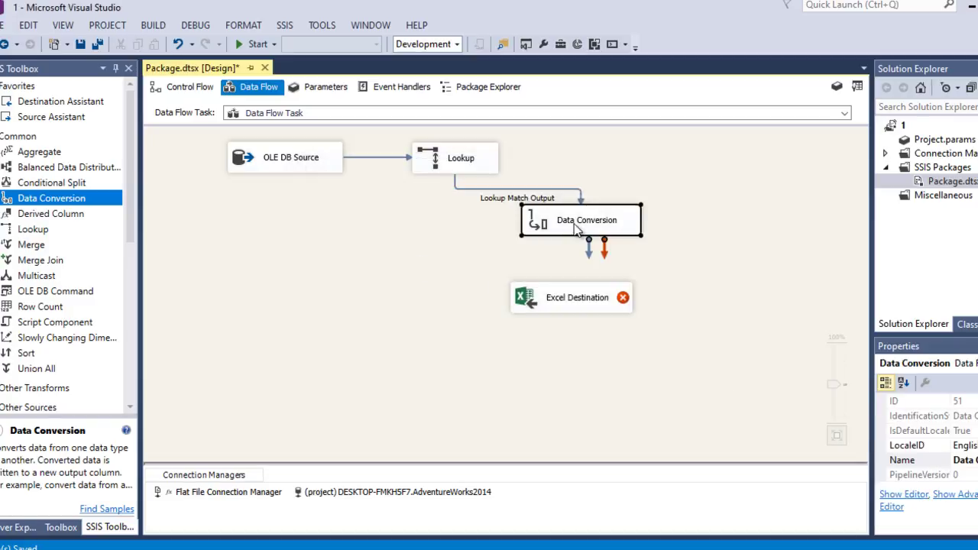
{"action": "double_click", "coordinate": [574, 225]}
{"action": "left_click", "coordinate": [439, 118]}
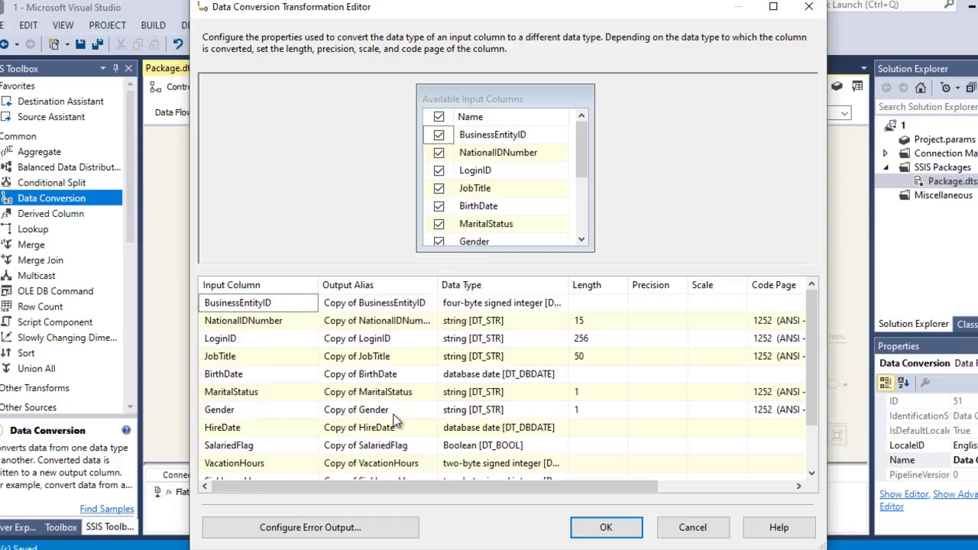
{"action": "scroll", "coordinate": [479, 409], "scroll_direction": "down", "scroll_amount": 1}
{"action": "scroll", "coordinate": [479, 409], "scroll_direction": "up", "scroll_amount": 1}
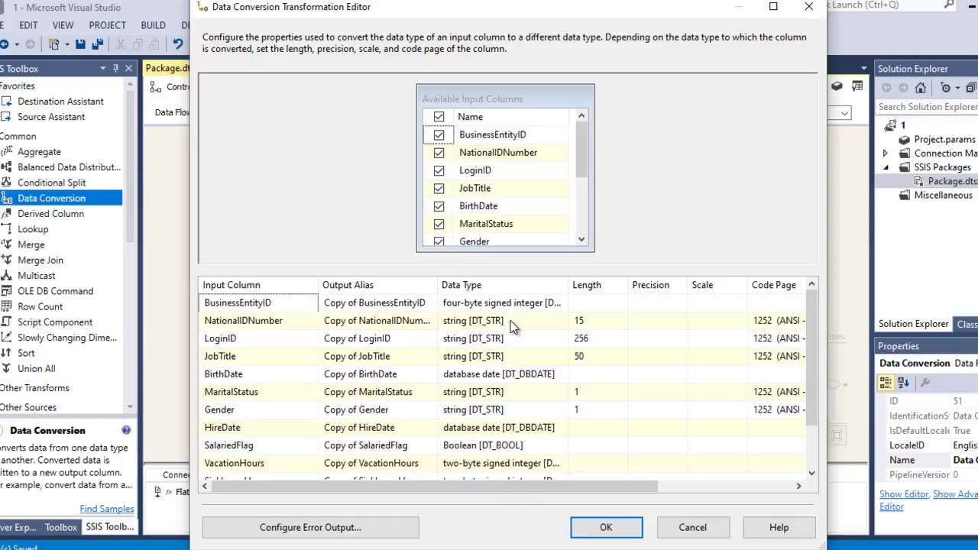
- Exclude BusinessEntityID, BirthDate, HireDate, SalariedFlag, VacationHours, SickLeaveHours and CurrentFlag from the data conversion
{"action": "left_click", "coordinate": [439, 136]}
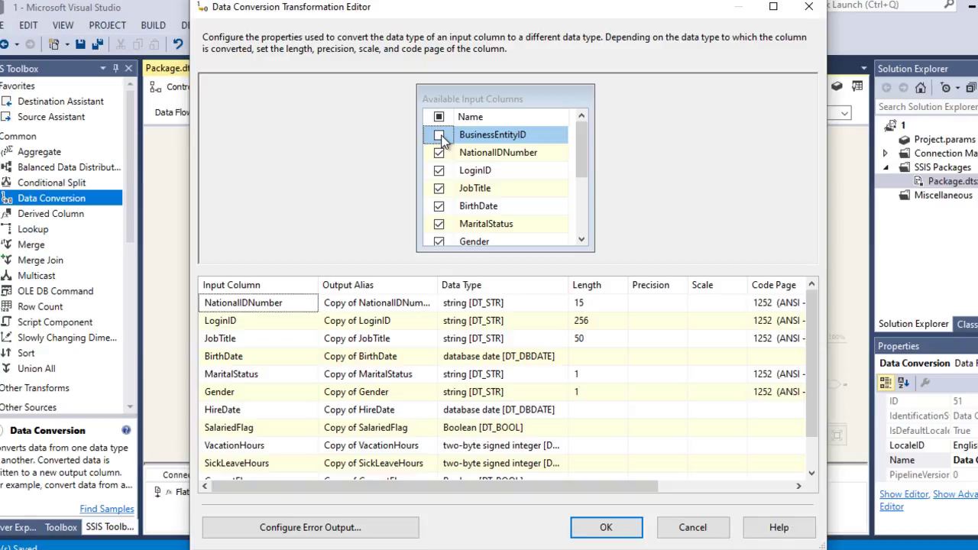
{"action": "left_click", "coordinate": [439, 207]}
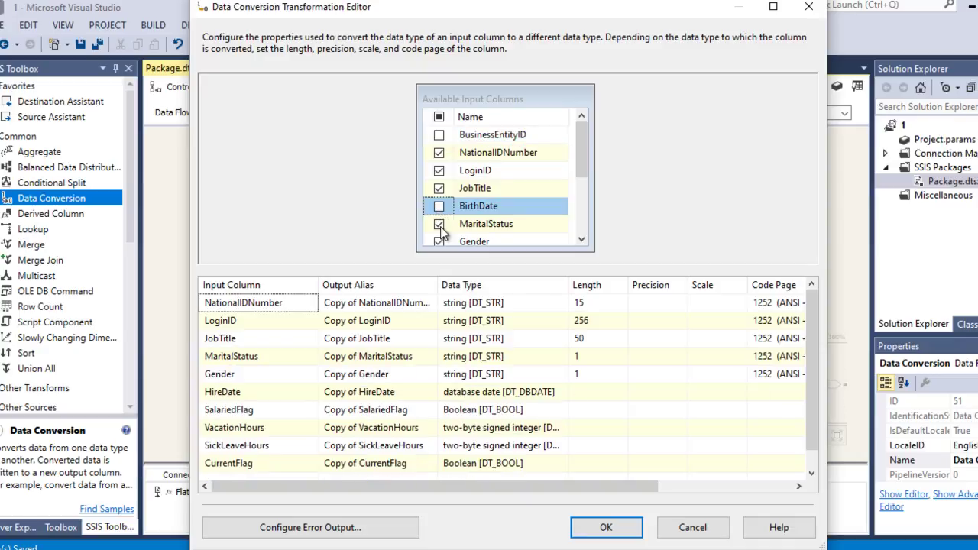
{"action": "scroll", "coordinate": [440, 226], "scroll_direction": "down", "scroll_amount": 1}
{"action": "left_click", "coordinate": [439, 224]}
{"action": "scroll", "coordinate": [440, 229], "scroll_direction": "down", "scroll_amount": 2}
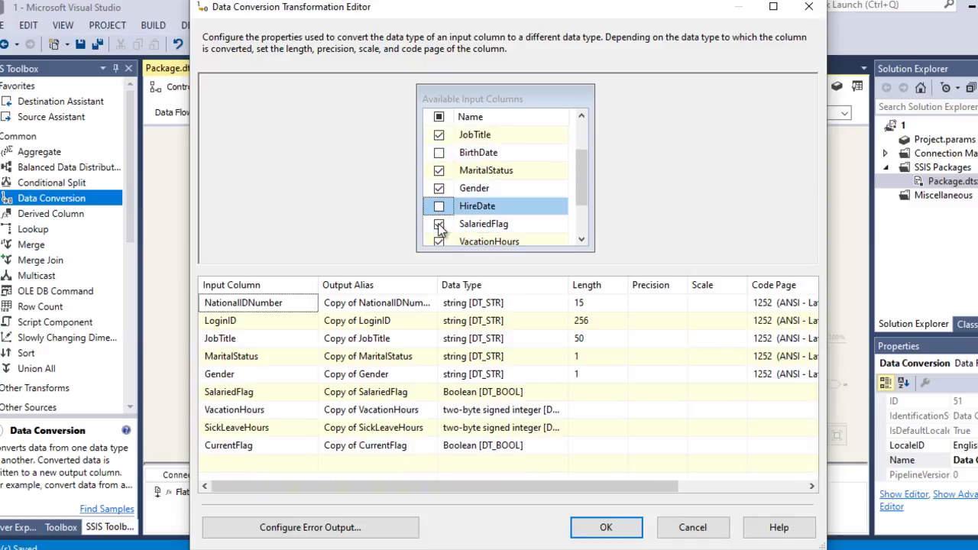
{"action": "left_click", "coordinate": [439, 206]}
{"action": "left_click", "coordinate": [440, 225]}
{"action": "left_click", "coordinate": [441, 243]}
{"action": "scroll", "coordinate": [442, 249], "scroll_direction": "down", "scroll_amount": 1}
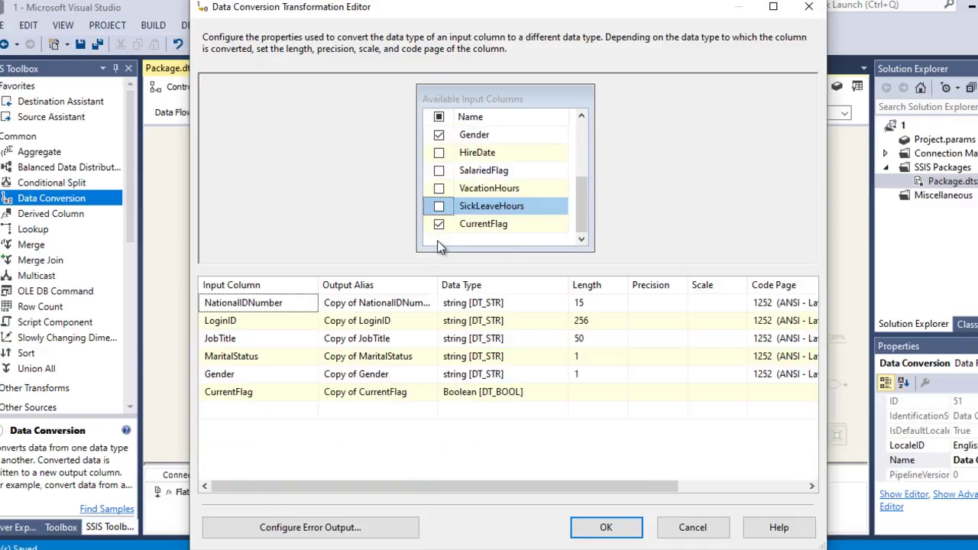
{"action": "left_click", "coordinate": [439, 225]}
- Convert NationalIDNumber, LoginID, JobTitle, MaritalStatus and Gender to Unicode string [DT_WSTR] and accept the data conversion settings
{"action": "left_click", "coordinate": [505, 315]}
{"action": "left_click", "coordinate": [506, 304]}
{"action": "left_click", "coordinate": [506, 304]}
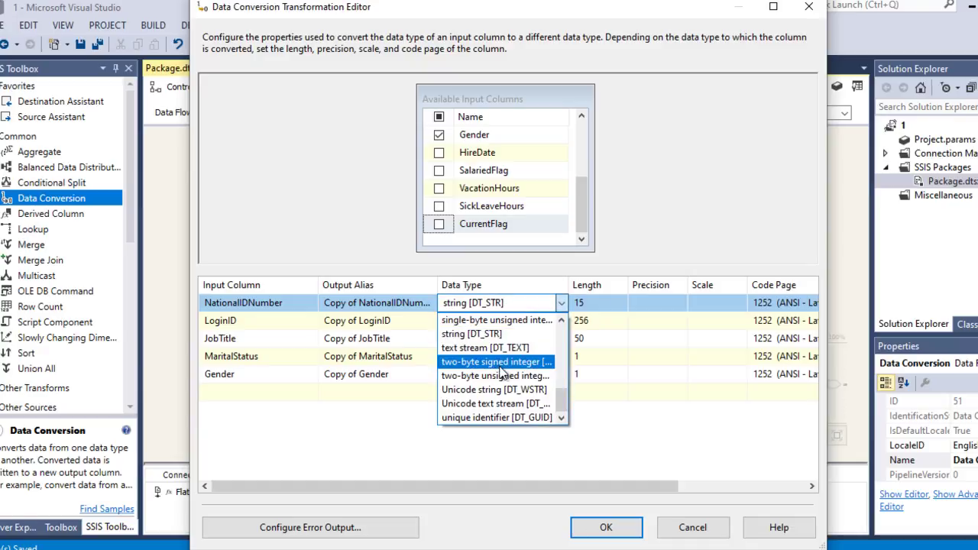
{"action": "left_click", "coordinate": [495, 390]}
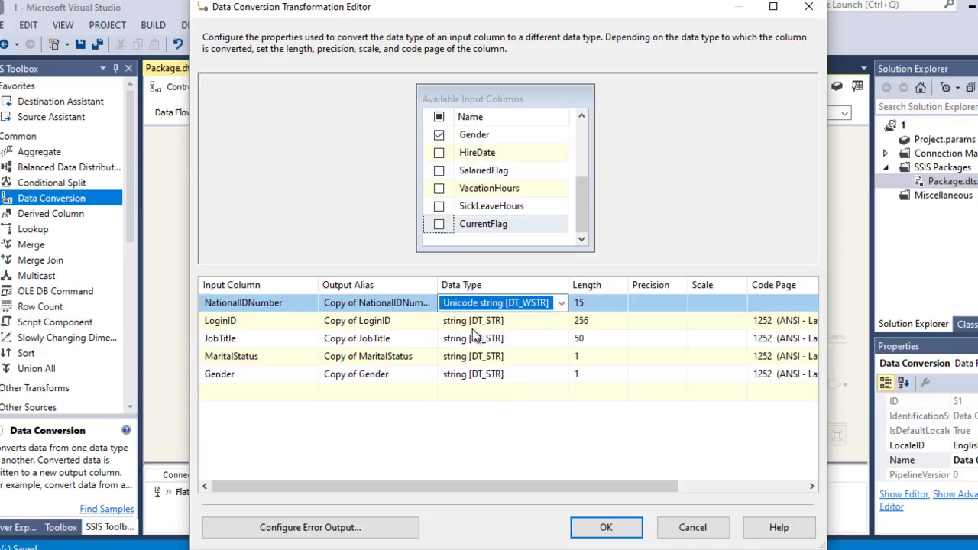
{"action": "left_click", "coordinate": [496, 321]}
{"action": "left_click", "coordinate": [493, 408]}
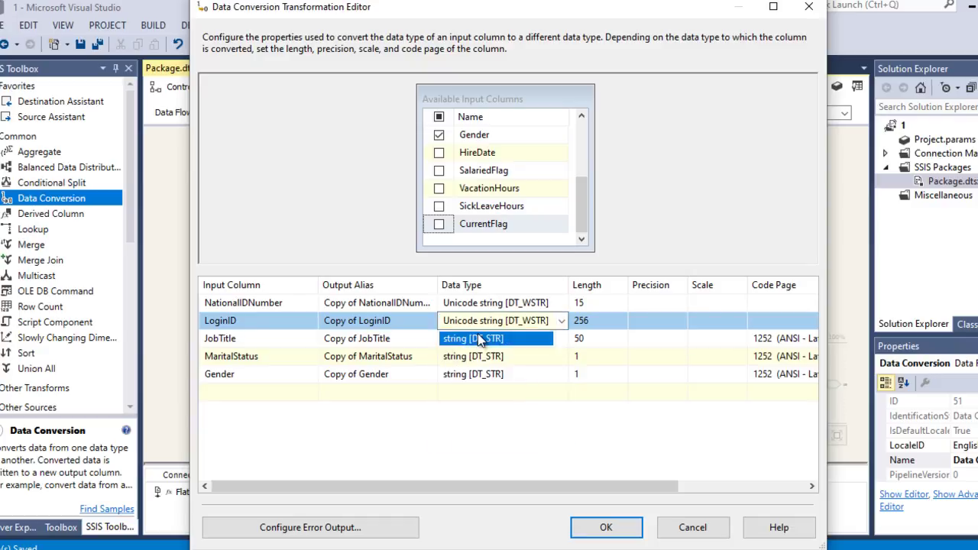
{"action": "left_click", "coordinate": [484, 338]}
{"action": "left_click", "coordinate": [506, 425]}
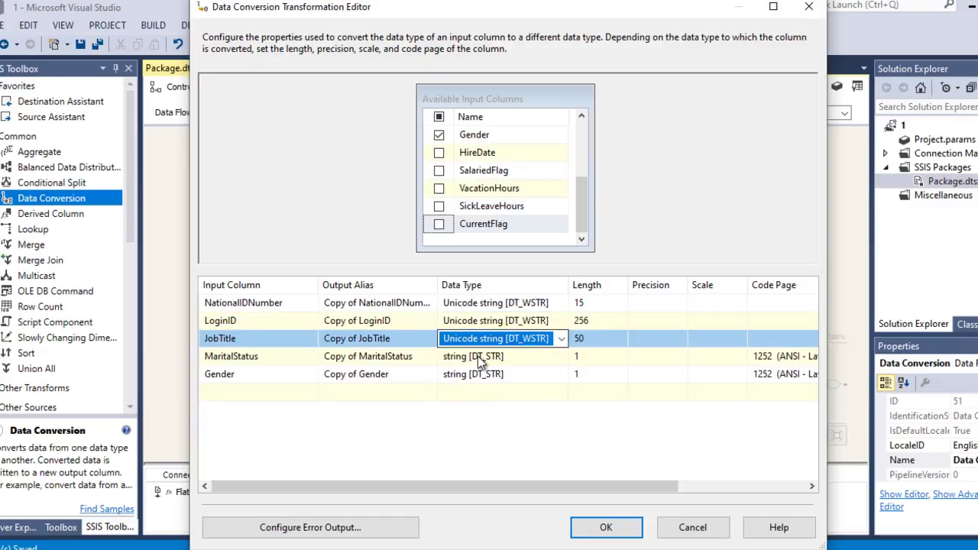
{"action": "left_click", "coordinate": [493, 356]}
{"action": "left_click", "coordinate": [509, 448]}
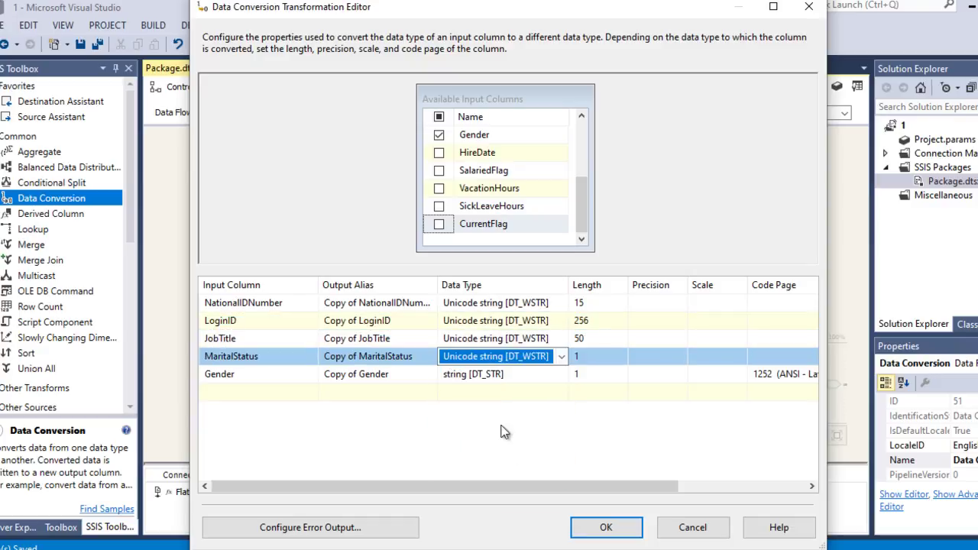
{"action": "left_click", "coordinate": [483, 375]}
{"action": "left_click", "coordinate": [513, 461]}
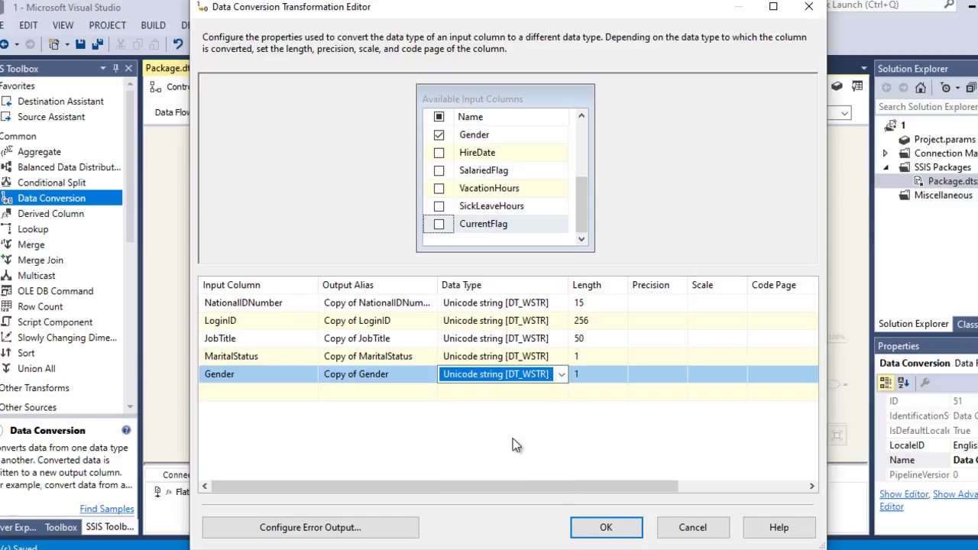
{"action": "left_click", "coordinate": [606, 527]}
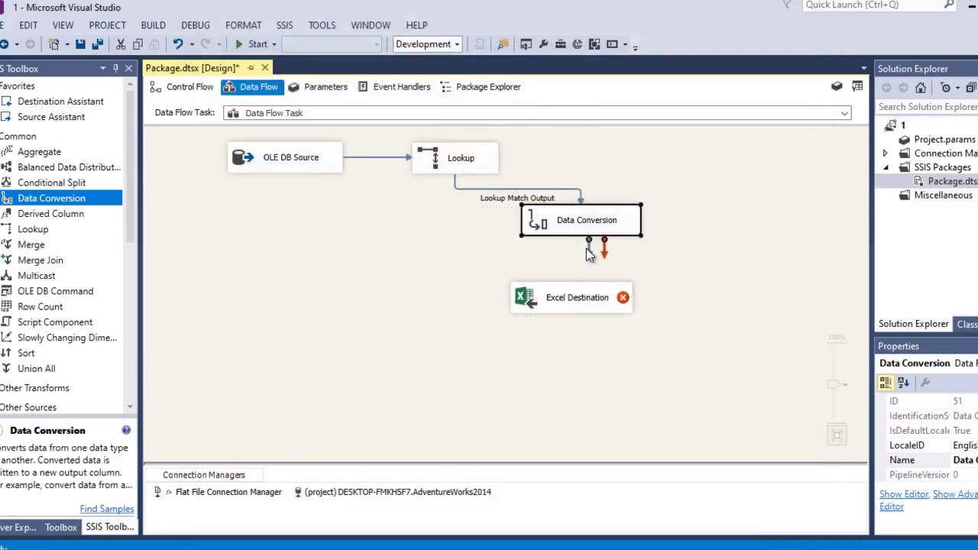
- Connect the Data Conversion output to the Excel Destination
{"action": "left_click_drag", "start_coordinate": [586, 248], "coordinate": [565, 296]}
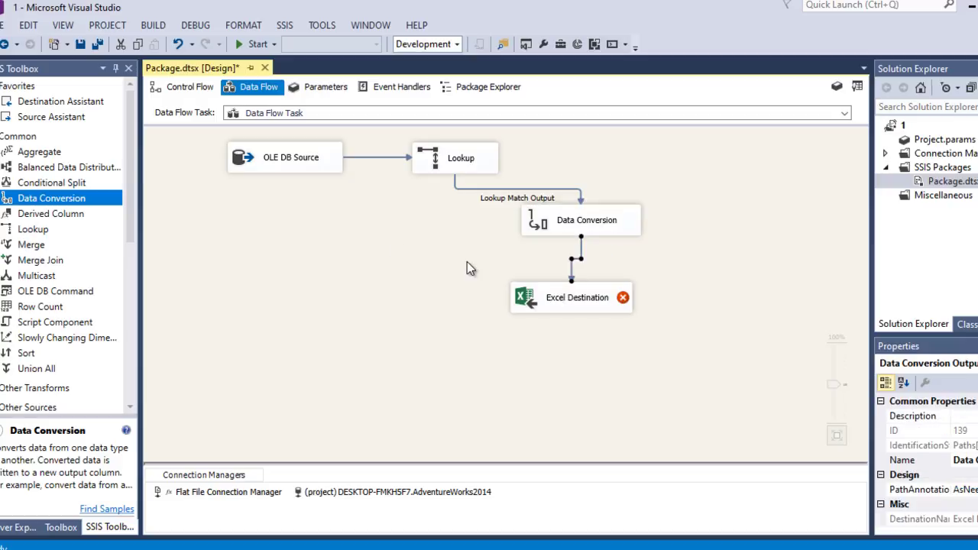
{"action": "left_click", "coordinate": [307, 243]}
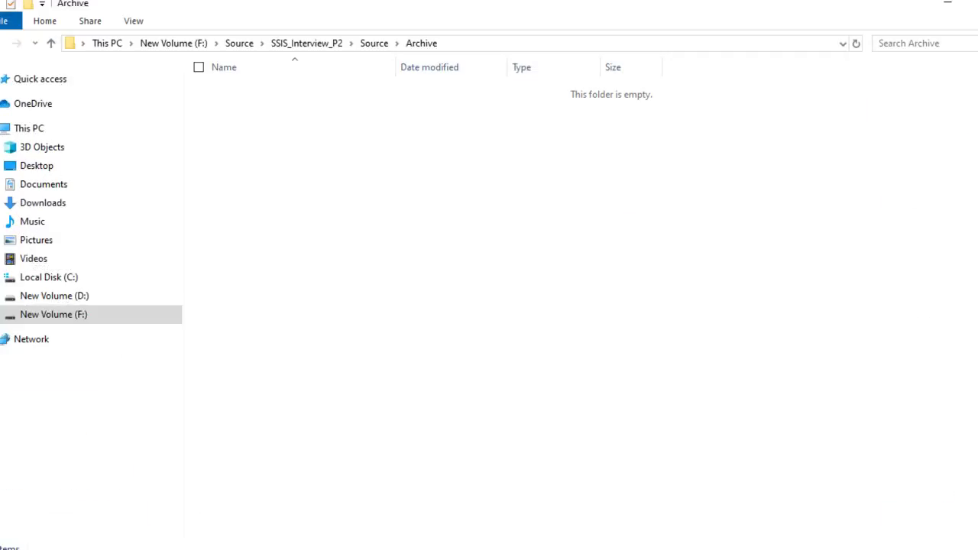
- In File Explorer, open xyz.xls from the Final folder, check its column headings in Excel, and close it without saving
{"action": "left_click", "coordinate": [369, 44]}
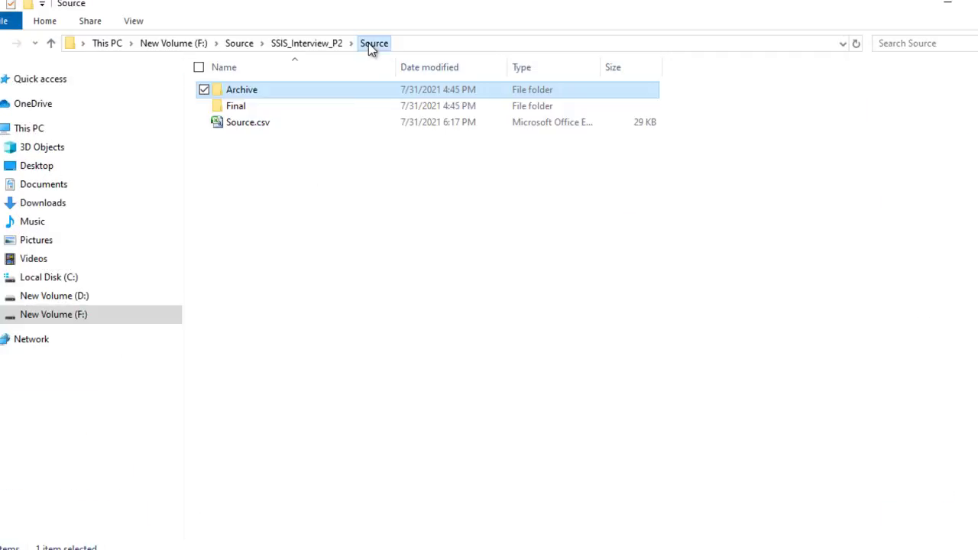
{"action": "double_click", "coordinate": [253, 104]}
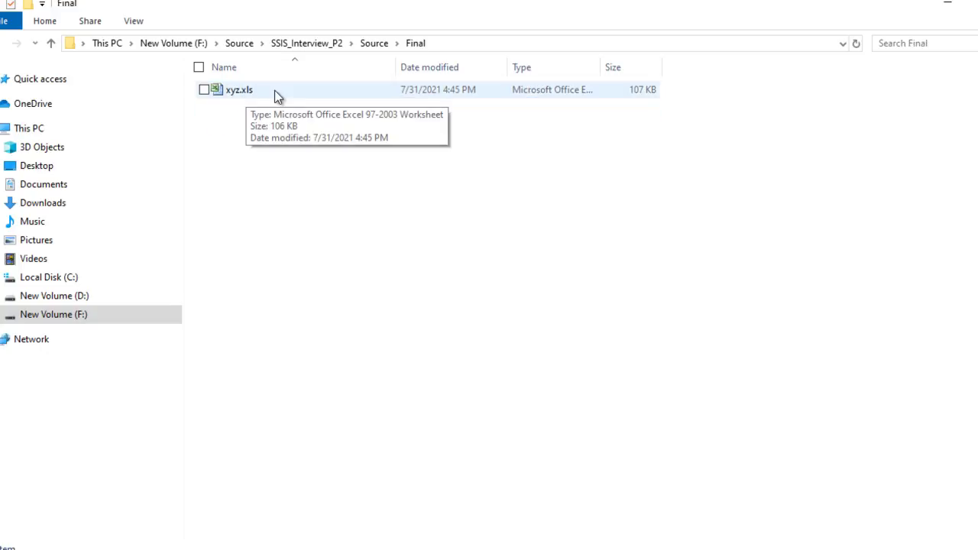
{"action": "double_click", "coordinate": [275, 89]}
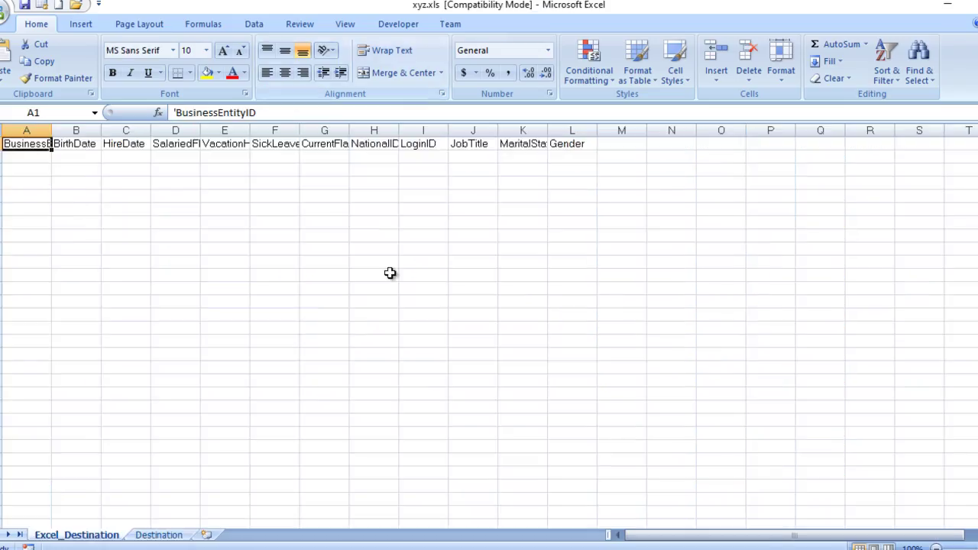
{"action": "left_click", "coordinate": [2, 130]}
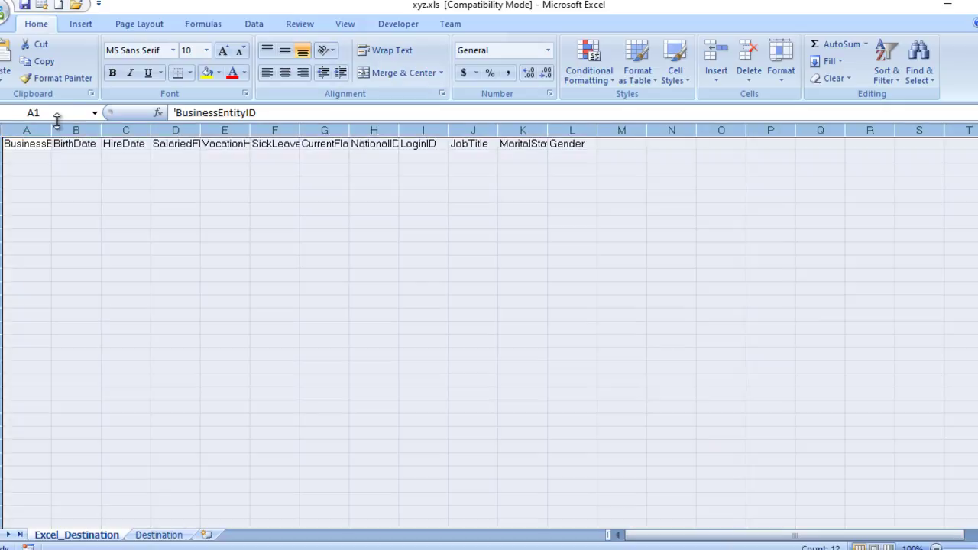
{"action": "double_click", "coordinate": [51, 130]}
{"action": "left_click", "coordinate": [412, 238]}
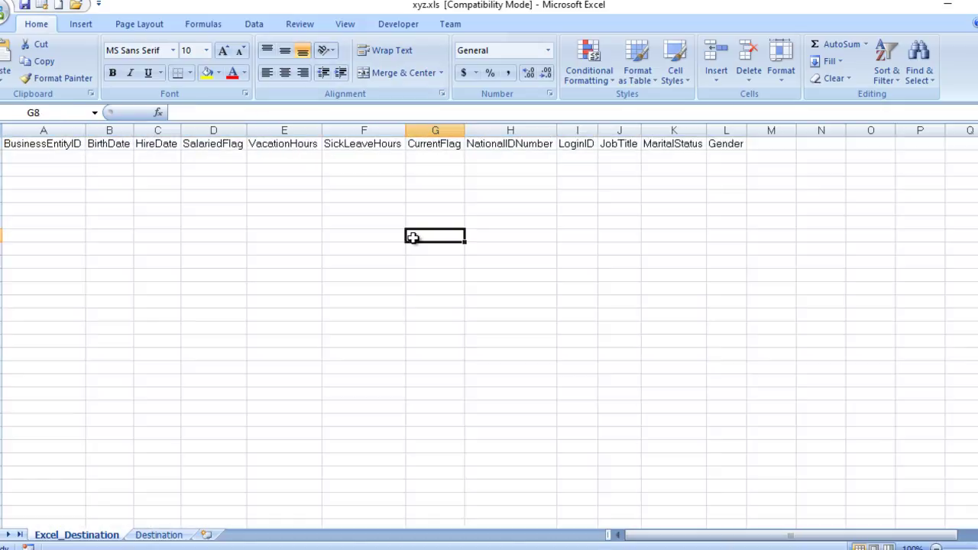
{"action": "left_click_drag", "start_coordinate": [23, 145], "coordinate": [711, 145]}
{"action": "left_click", "coordinate": [372, 275]}
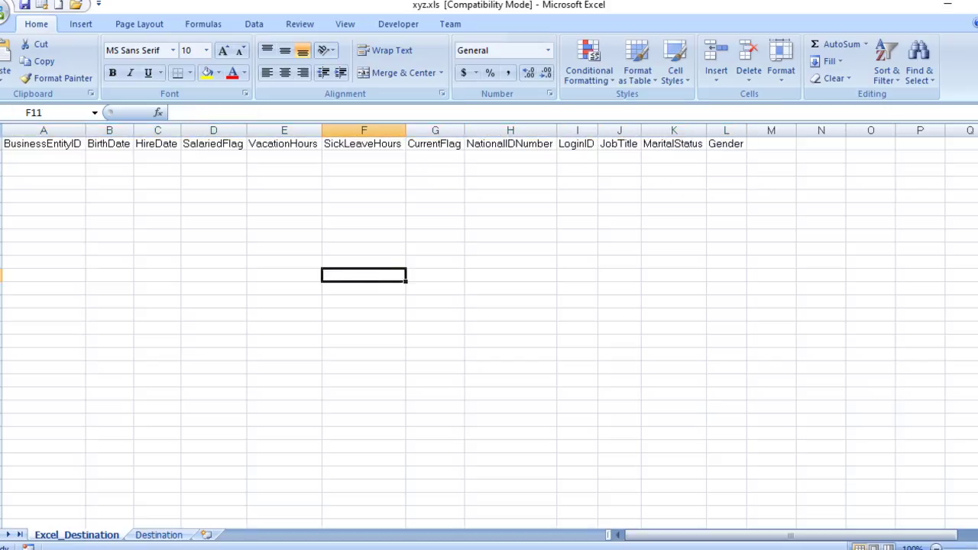
{"action": "key", "text": "ctrl+w"}
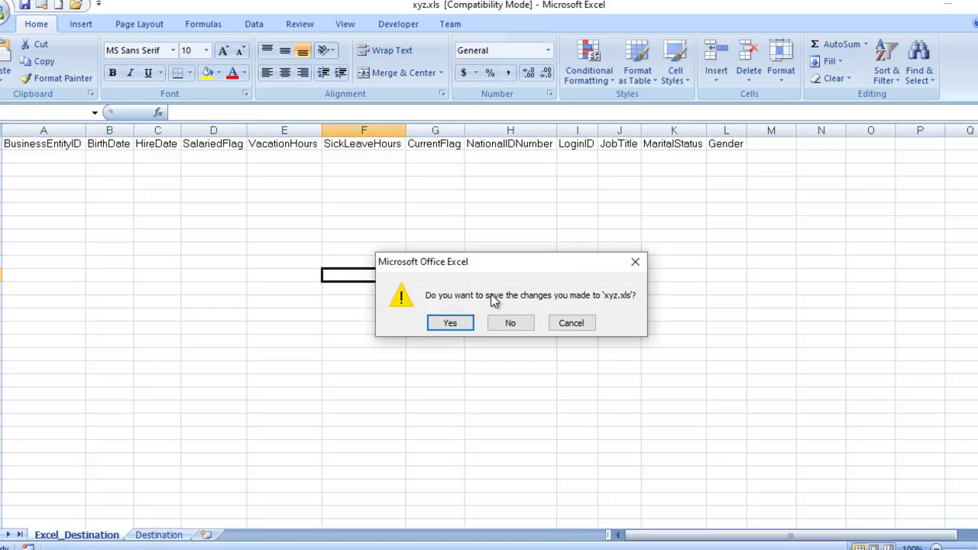
{"action": "left_click", "coordinate": [509, 323]}
{"action": "key", "text": "alt+Tab"}
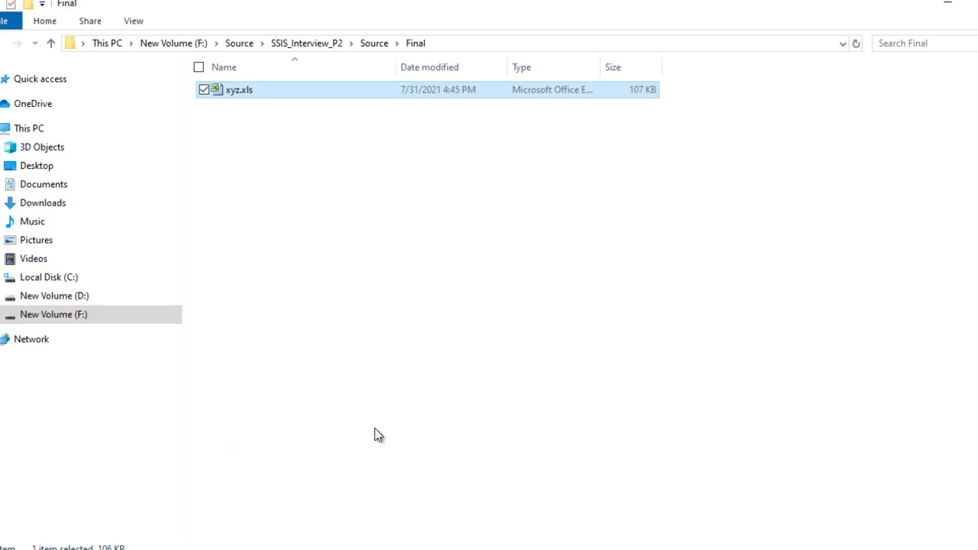
- Copy the full file path F:\Source\SSIS_Interview_P2\Source\Final\xyz.xls
{"action": "left_click", "coordinate": [462, 46]}
{"action": "left_click", "coordinate": [471, 42]}
{"action": "type", "text": "\\"}
{"action": "key", "text": "Down"}
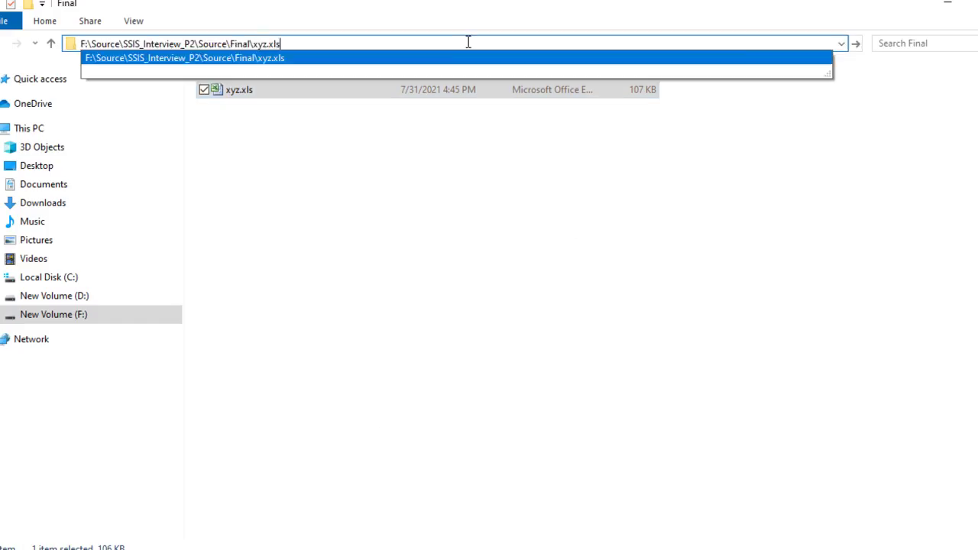
{"action": "key", "text": "ctrl+a"}
{"action": "key", "text": "ctrl+c"}
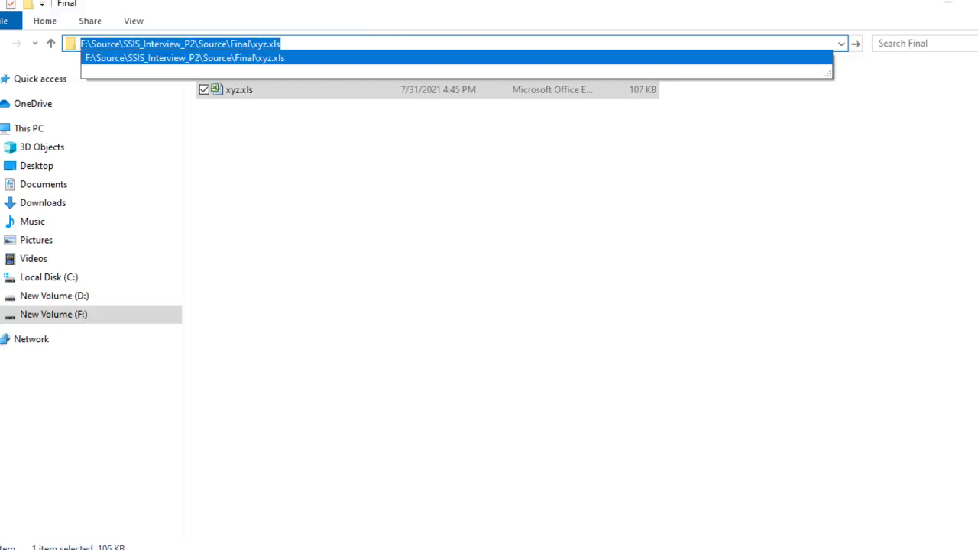
- In Visual Studio, add and save a String project parameter Excel_Dest with value F:\Source\SSIS_Interview_P2\Source\Final\xyz.xls, then close the parameters file
{"action": "left_click", "coordinate": [539, 511]}
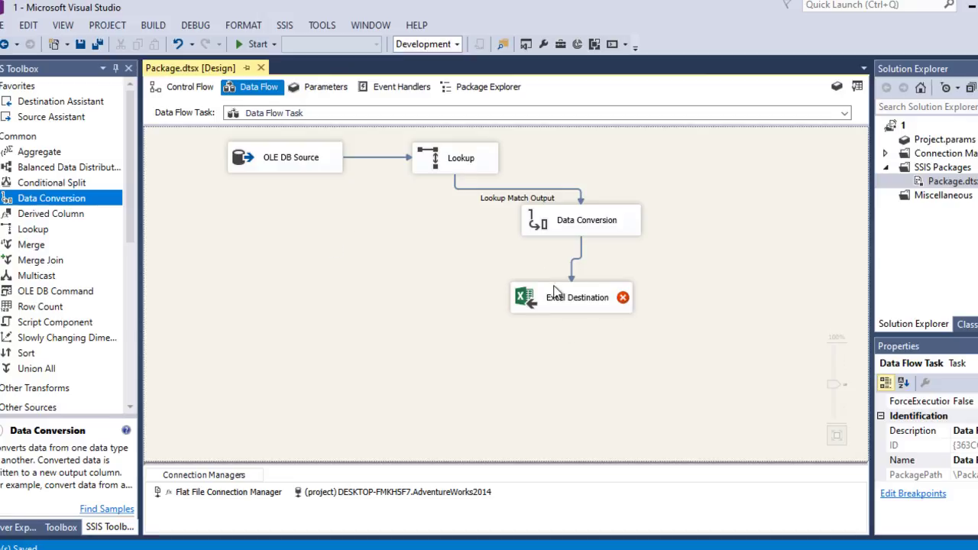
{"action": "double_click", "coordinate": [964, 141]}
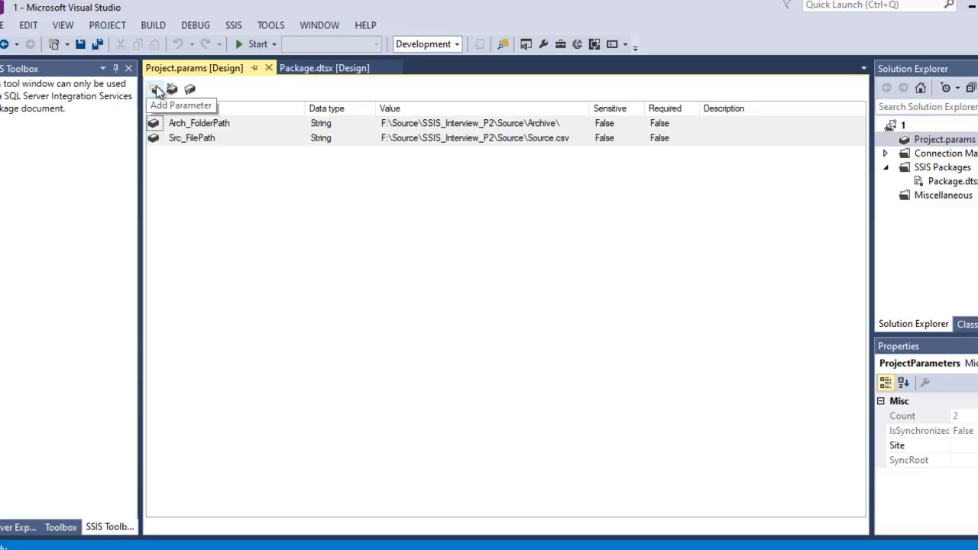
{"action": "left_click", "coordinate": [154, 90]}
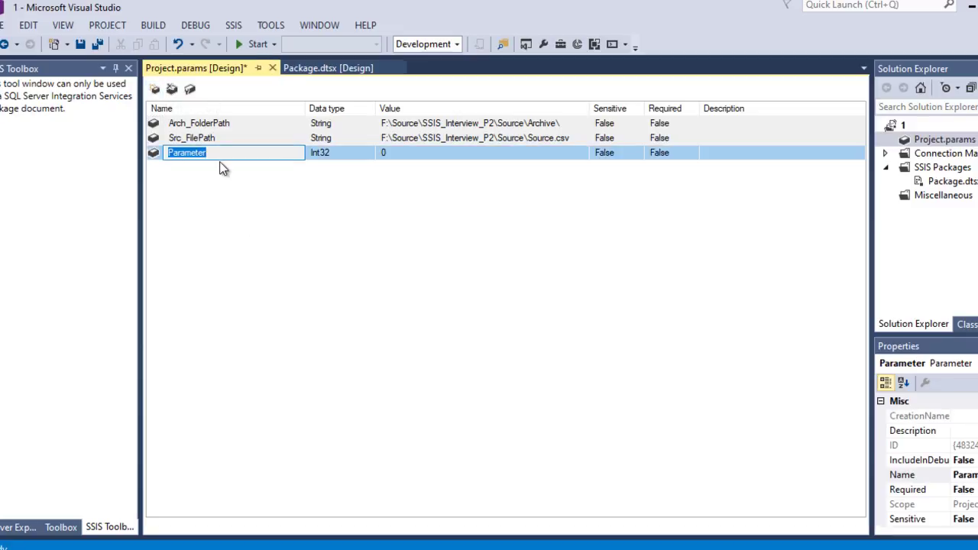
{"action": "type", "text": "Excel_Dest"}
{"action": "key", "text": "Tab"}
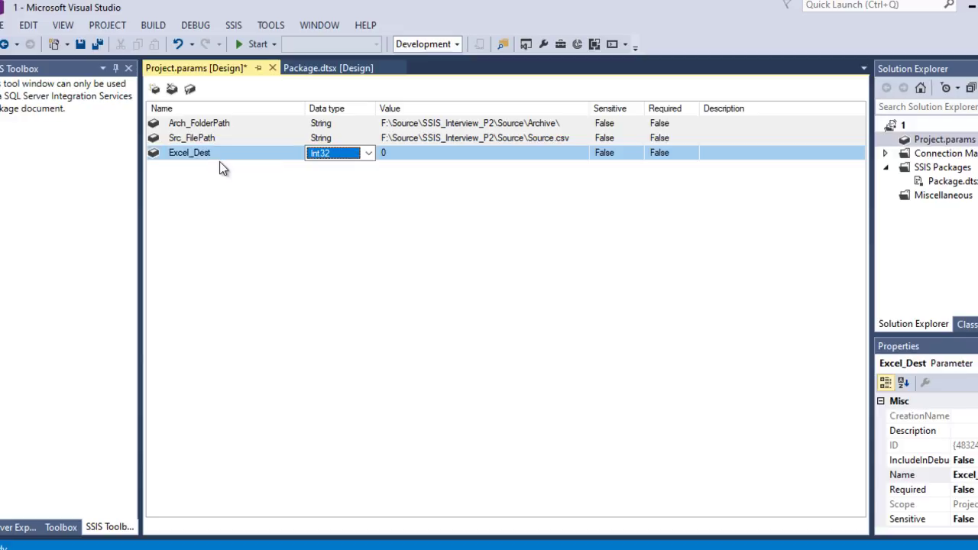
{"action": "type", "text": "String"}
{"action": "key", "text": "Tab"}
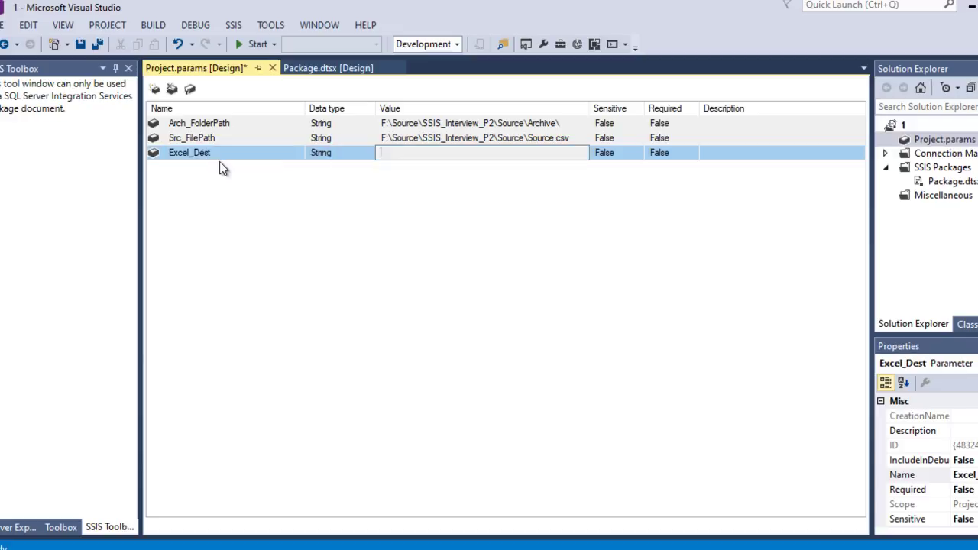
{"action": "key", "text": "ctrl+v"}
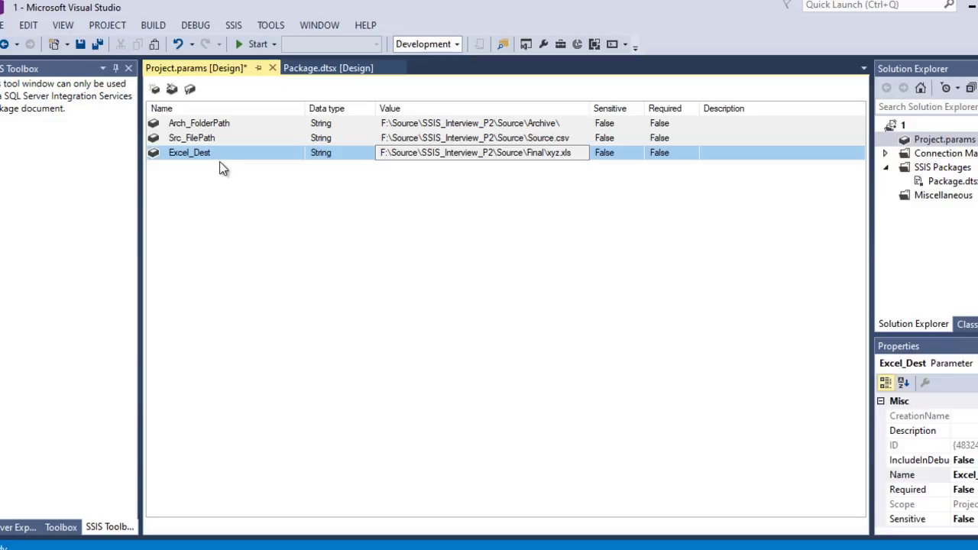
{"action": "key", "text": "ctrl+s"}
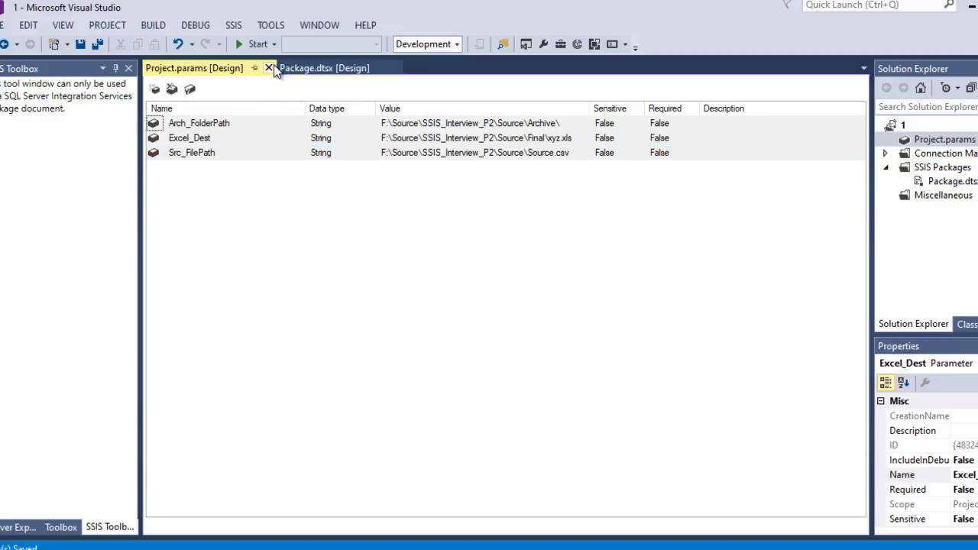
{"action": "left_click", "coordinate": [268, 67]}
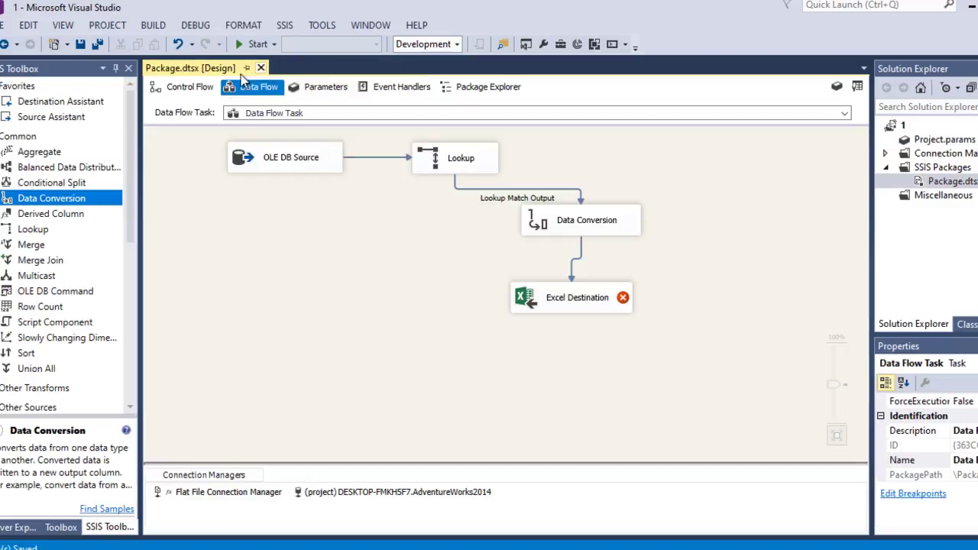
- Create a connection manager for the Excel Destination that points to xyz.xls in the Final folder
{"action": "double_click", "coordinate": [553, 304]}
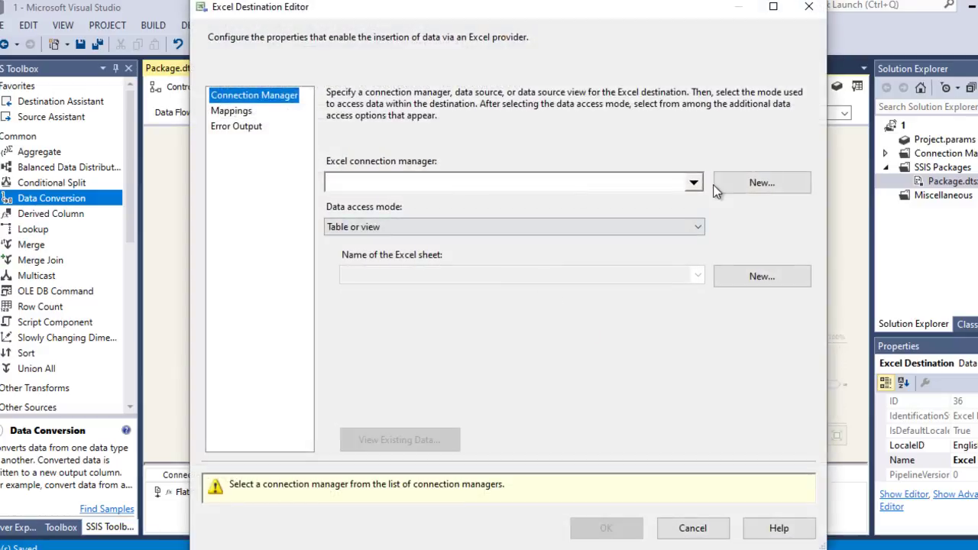
{"action": "left_click", "coordinate": [764, 185]}
{"action": "left_click", "coordinate": [726, 230]}
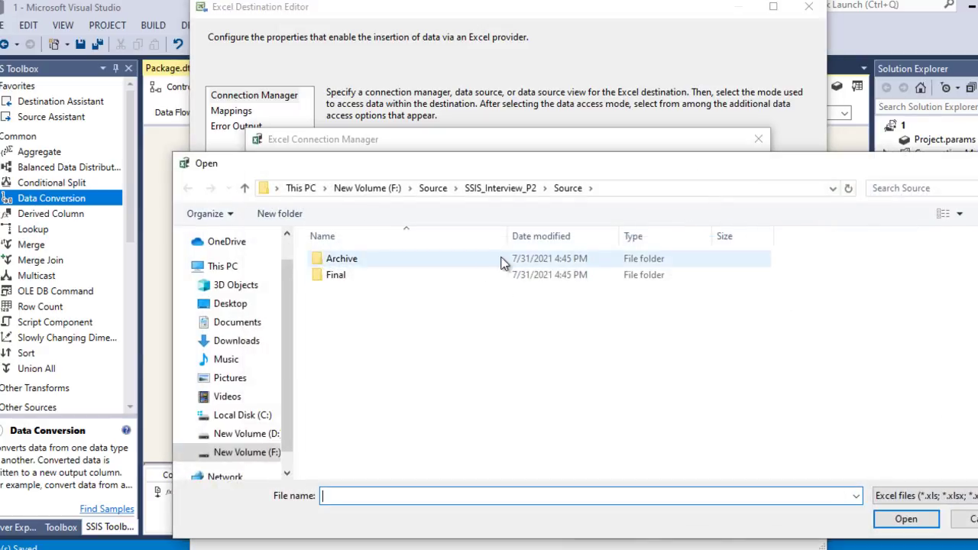
{"action": "double_click", "coordinate": [470, 274]}
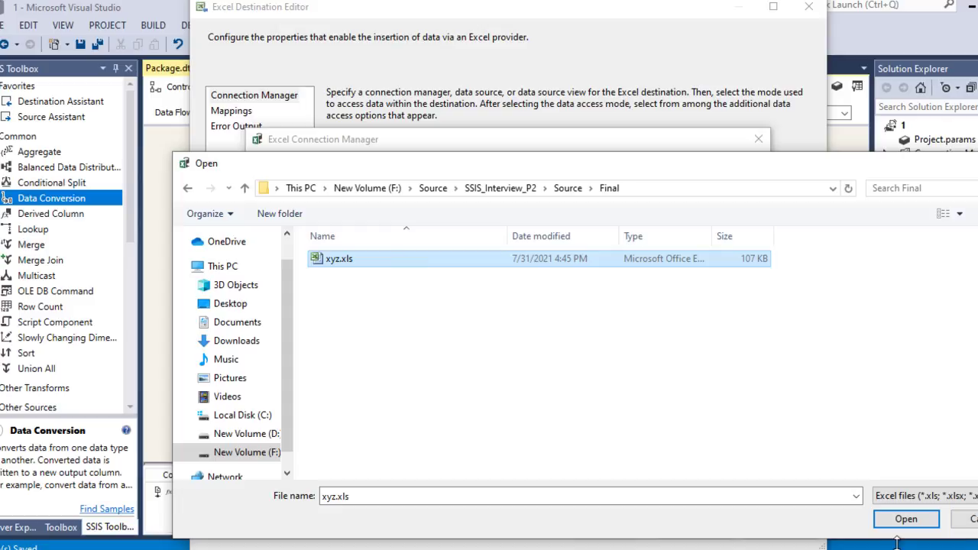
{"action": "left_click", "coordinate": [907, 518]}
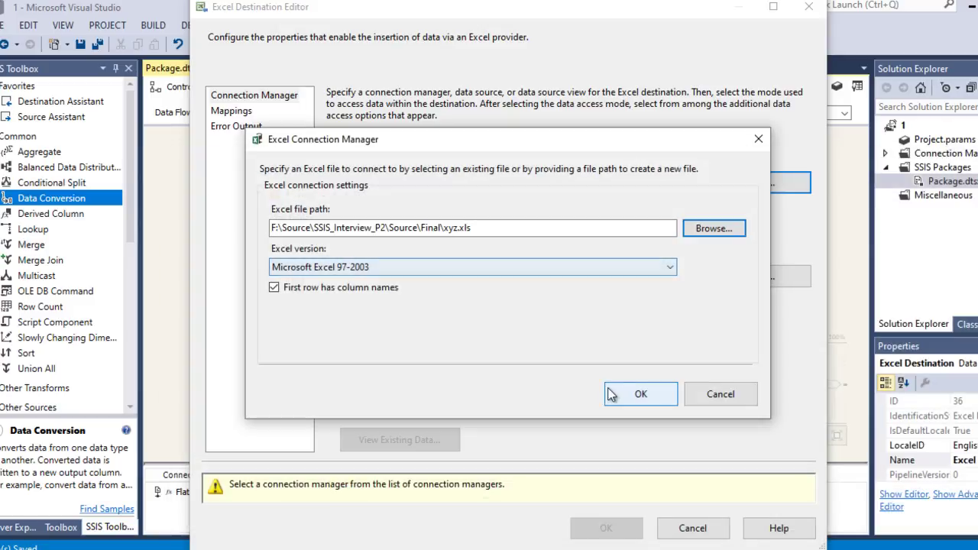
{"action": "left_click", "coordinate": [620, 392]}
- Set the destination sheet to Excel_Destination$ and show its column mappings in a maximized editor
{"action": "left_click", "coordinate": [501, 283]}
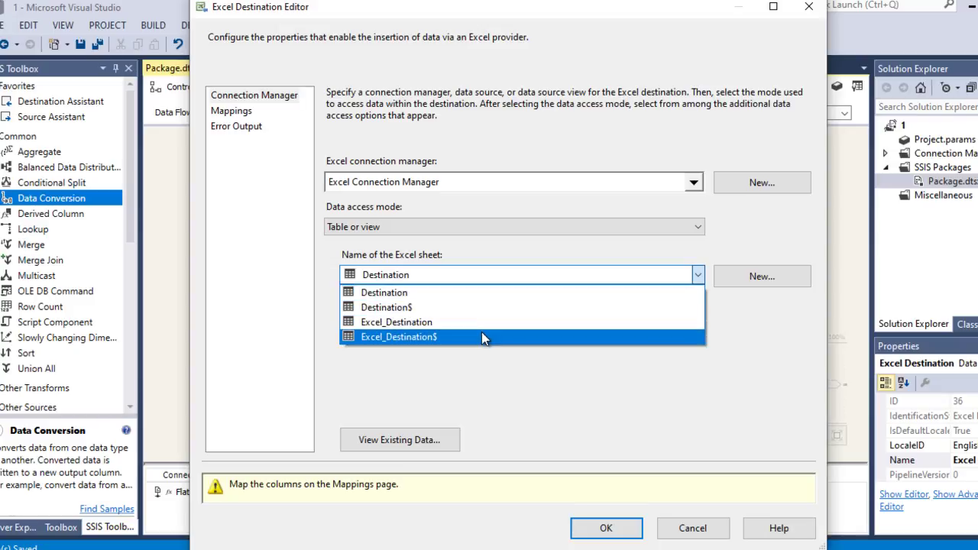
{"action": "left_click", "coordinate": [479, 337]}
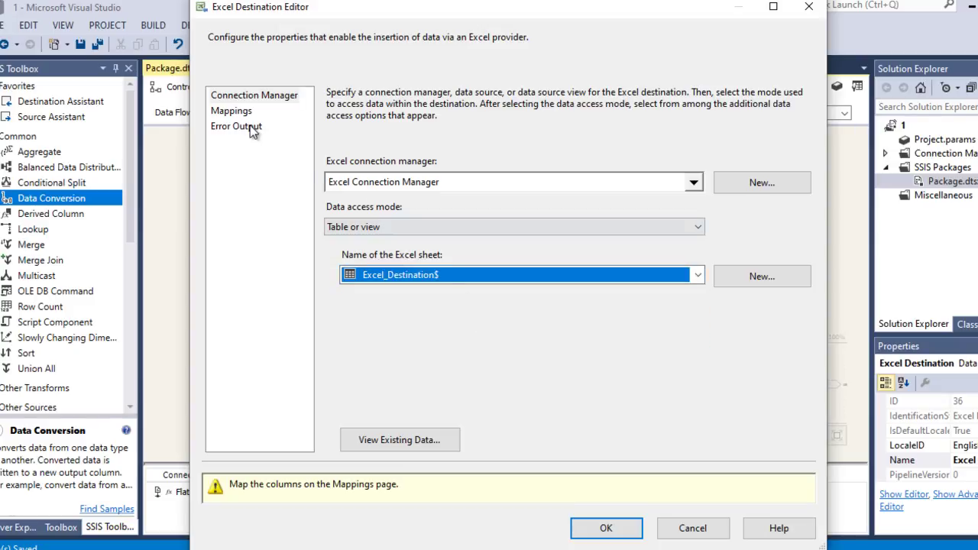
{"action": "left_click", "coordinate": [231, 112]}
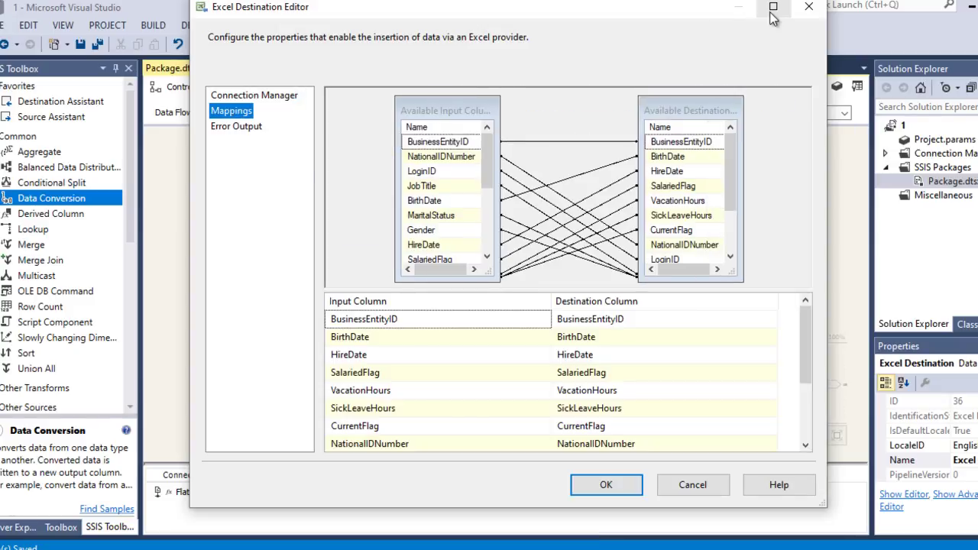
{"action": "left_click", "coordinate": [774, 7]}
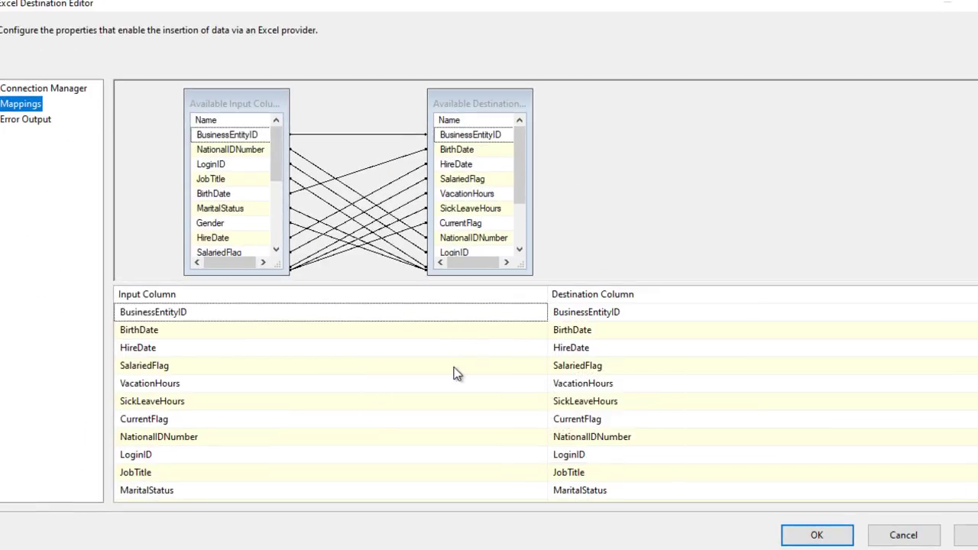
- Map the NationalIDNumber, LoginID and JobTitle destination columns to the input columns Copy of NationalIDNumber, Copy of LoginID and Copy of JobTitle
{"action": "left_click", "coordinate": [226, 439]}
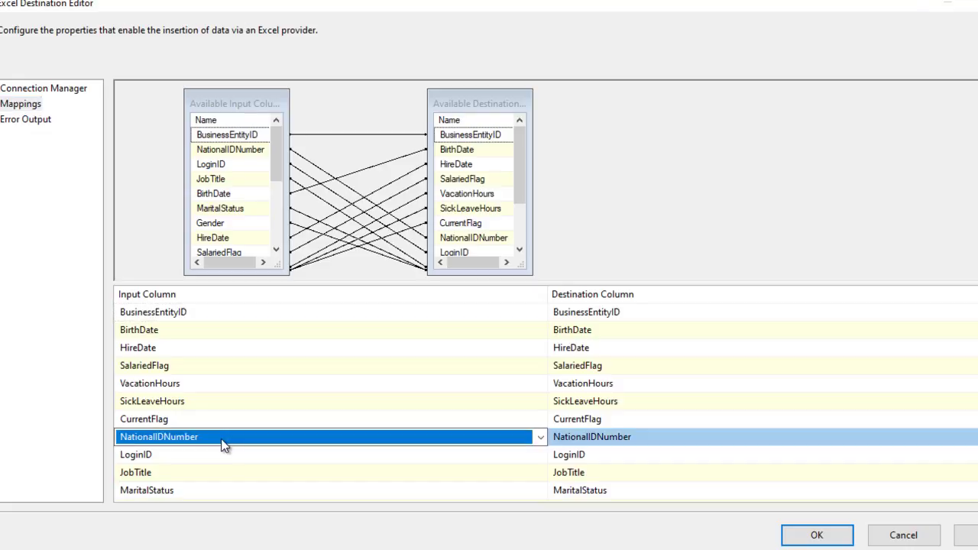
{"action": "left_click", "coordinate": [317, 436]}
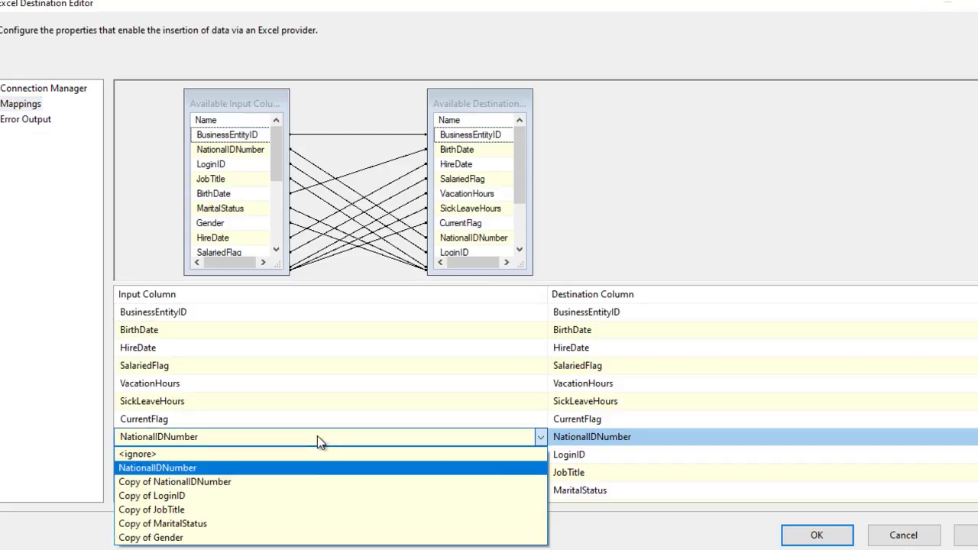
{"action": "left_click", "coordinate": [285, 484]}
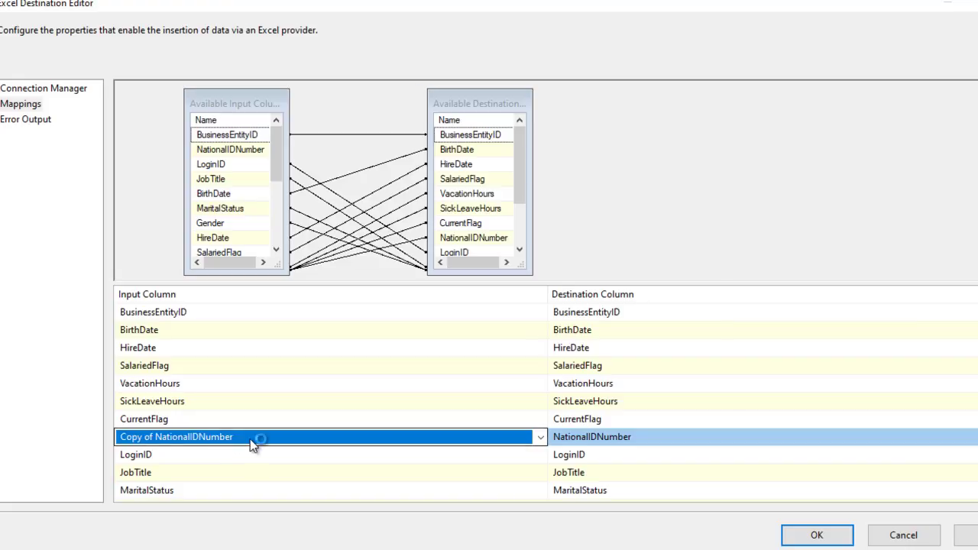
{"action": "left_click", "coordinate": [197, 455]}
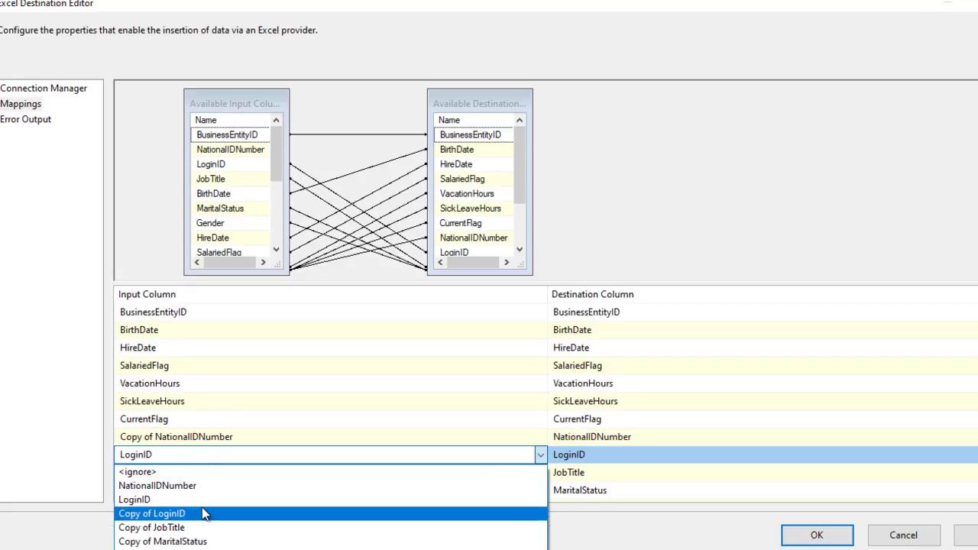
{"action": "left_click", "coordinate": [203, 511]}
{"action": "left_click", "coordinate": [184, 474]}
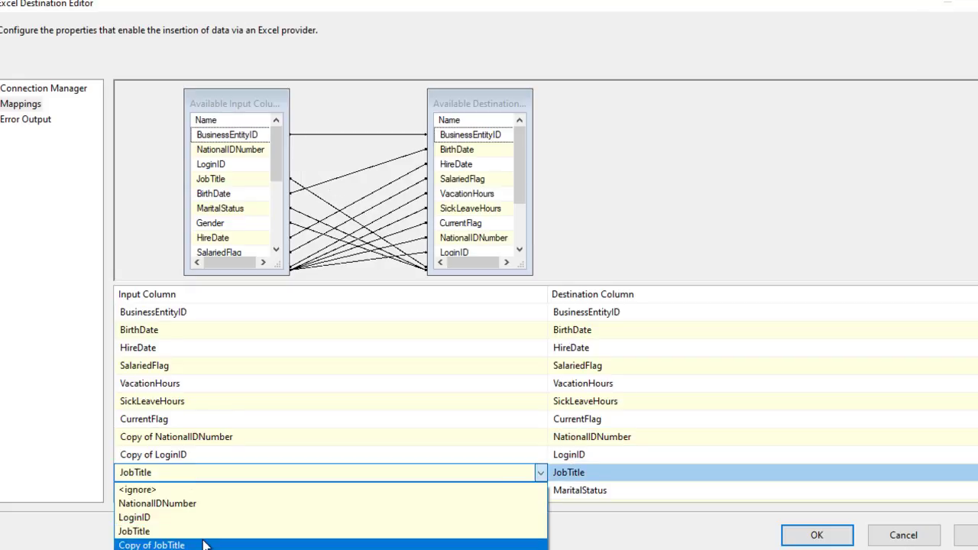
{"action": "left_click", "coordinate": [205, 544]}
- Map the MaritalStatus and Gender destination columns to Copy of MaritalStatus and Copy of Gender, then accept the mappings and save the package
{"action": "scroll", "coordinate": [254, 426], "scroll_direction": "down", "scroll_amount": 1}
{"action": "left_click", "coordinate": [205, 473]}
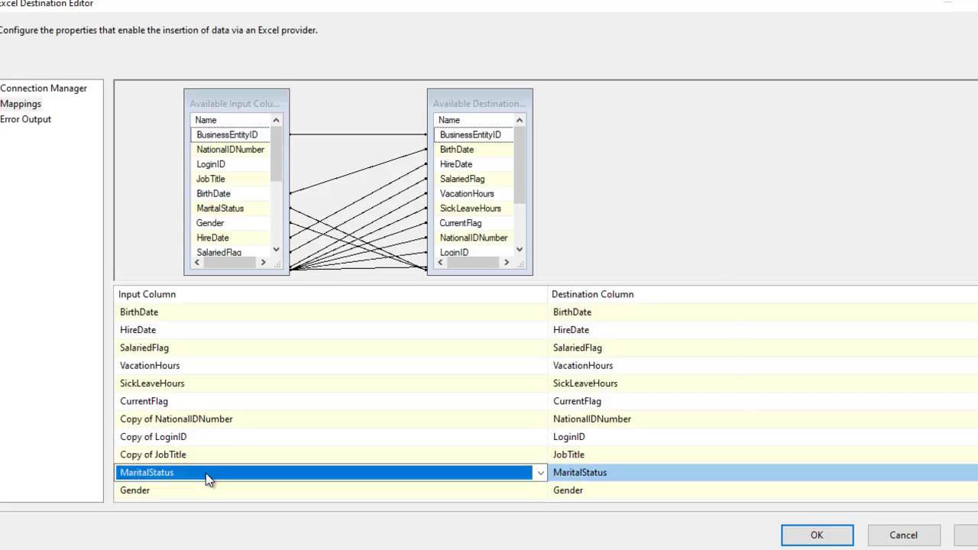
{"action": "left_click", "coordinate": [205, 549]}
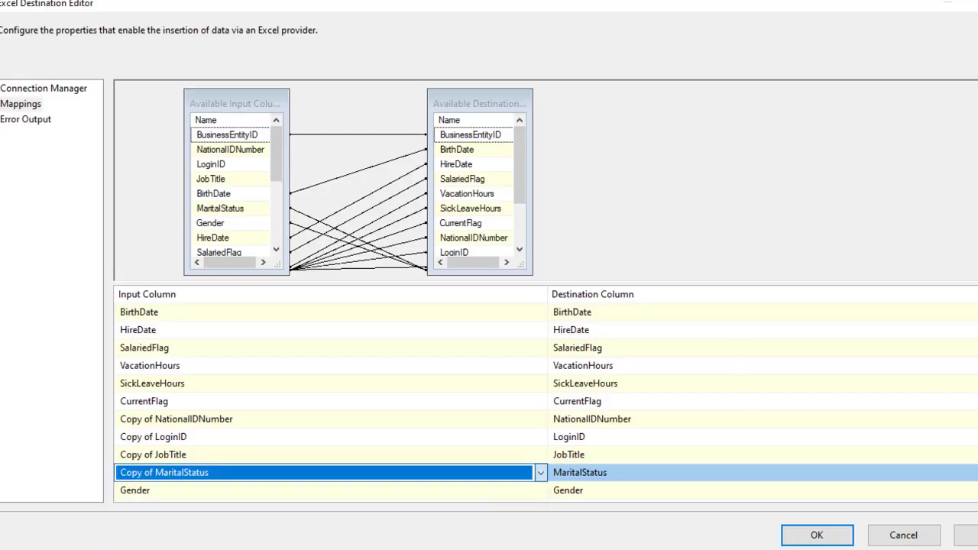
{"action": "left_click", "coordinate": [207, 486]}
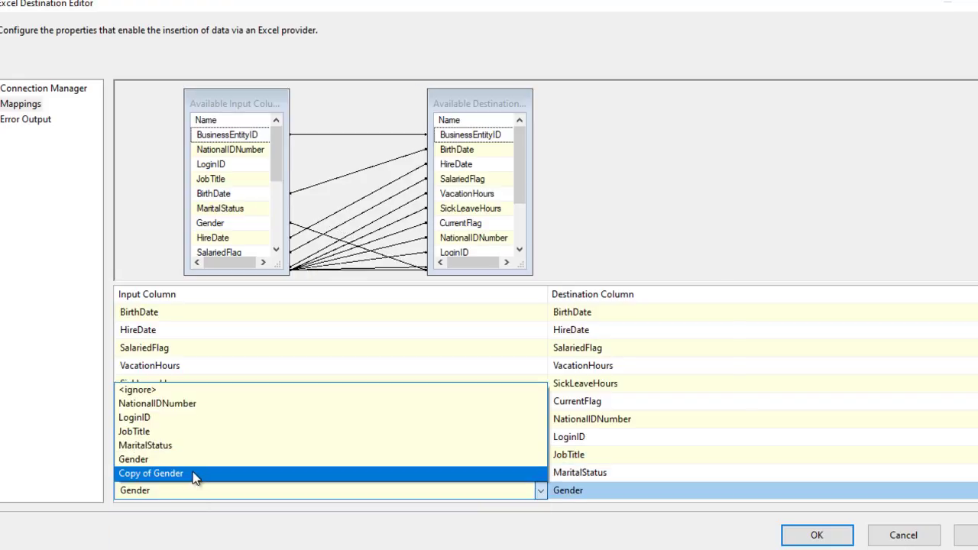
{"action": "left_click", "coordinate": [193, 474]}
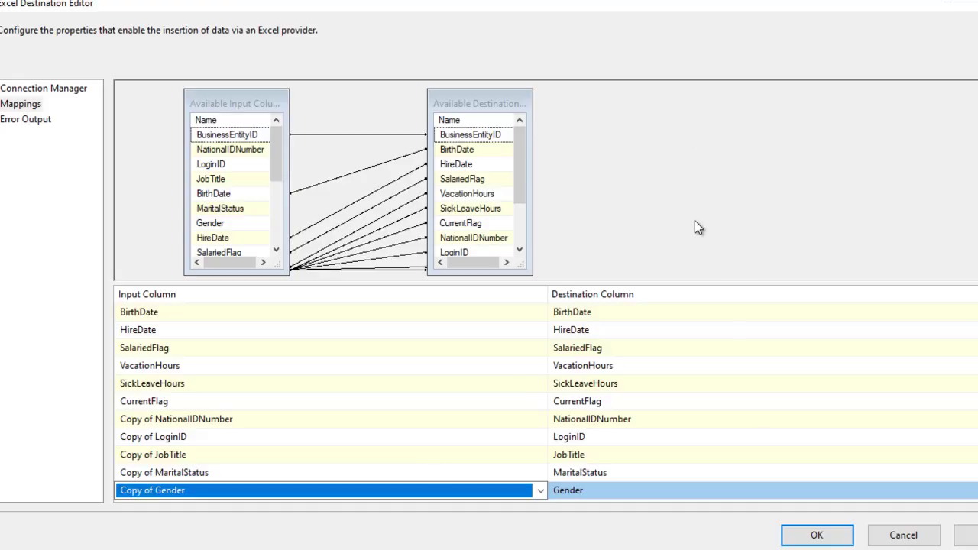
{"action": "left_click", "coordinate": [819, 534]}
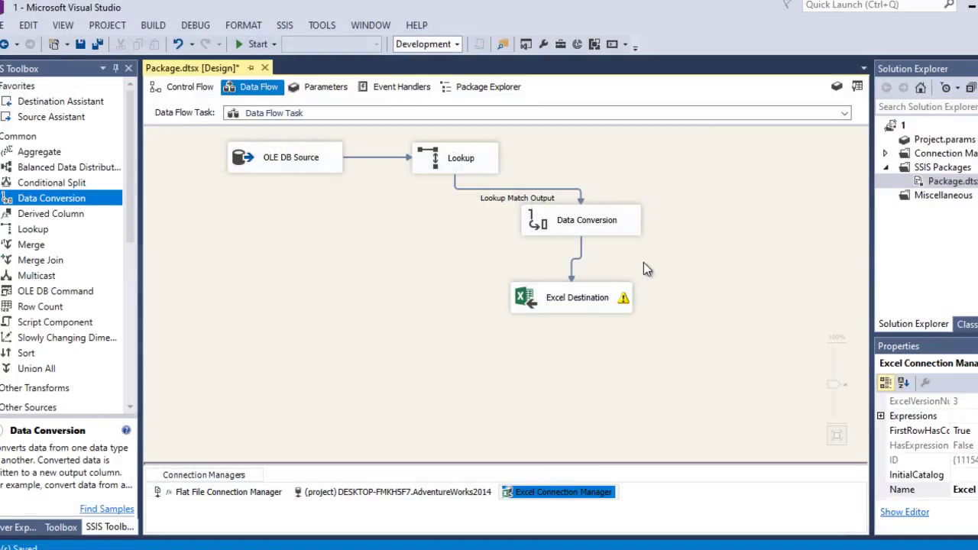
{"action": "left_click", "coordinate": [321, 348]}
{"action": "key", "text": "ctrl+s"}
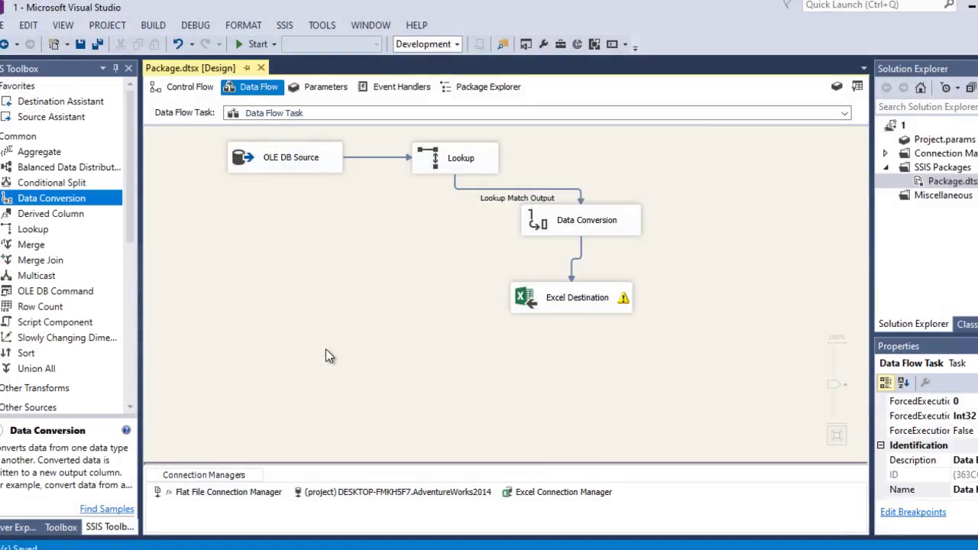
- Open the property expressions of the Excel Connection Manager and choose ExcelFilePath as the property
{"action": "left_click", "coordinate": [563, 300]}
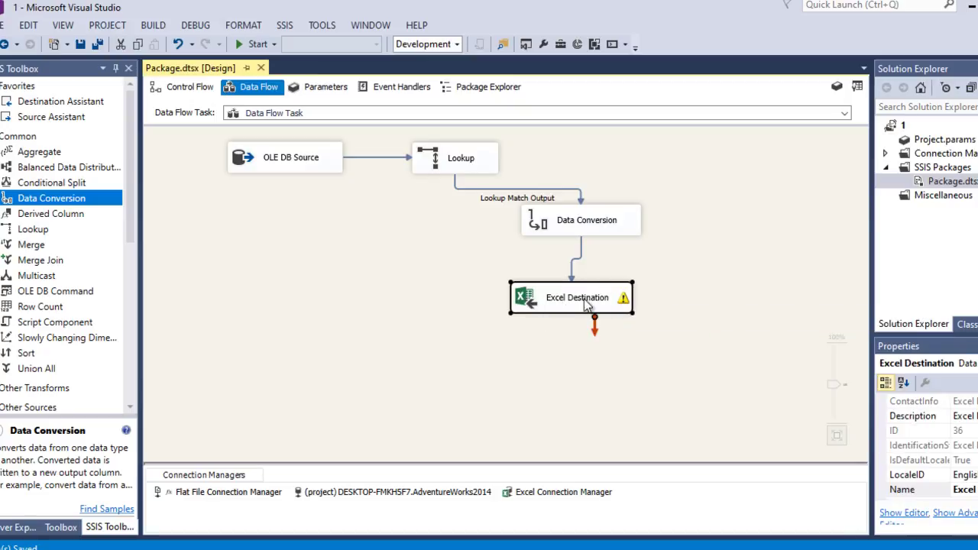
{"action": "left_click", "coordinate": [558, 492]}
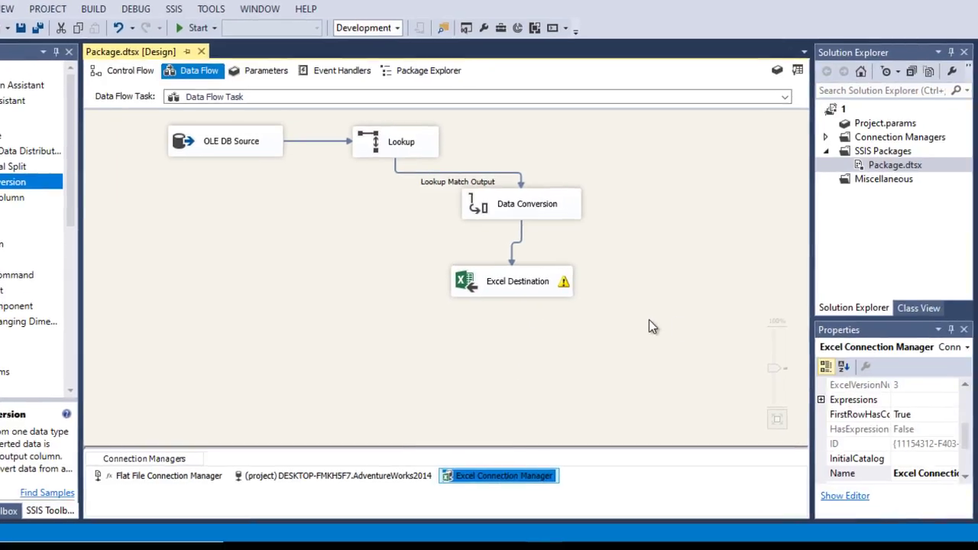
{"action": "left_click", "coordinate": [965, 479]}
{"action": "left_click", "coordinate": [965, 479]}
{"action": "left_click", "coordinate": [966, 479]}
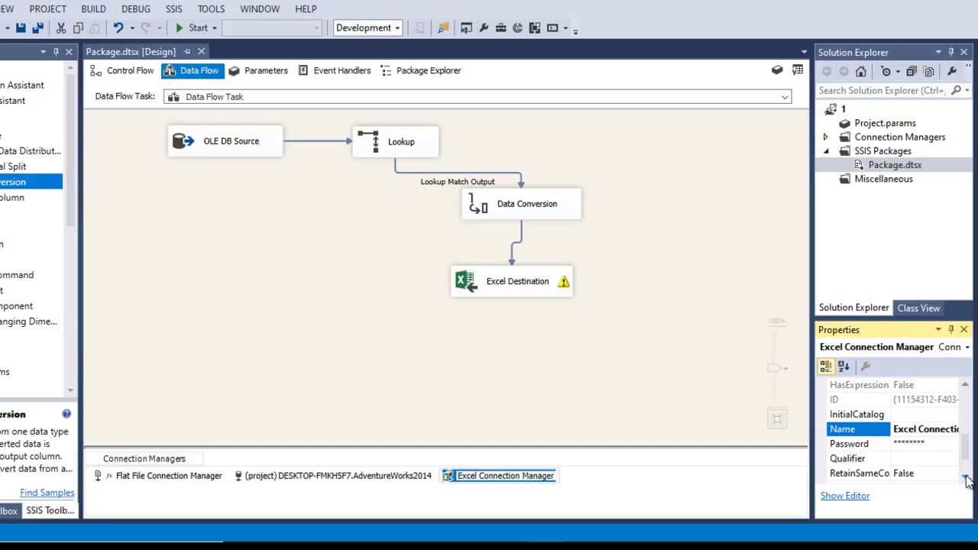
{"action": "left_click", "coordinate": [965, 385]}
{"action": "left_click", "coordinate": [965, 385]}
{"action": "left_click", "coordinate": [965, 386]}
{"action": "left_click", "coordinate": [951, 401]}
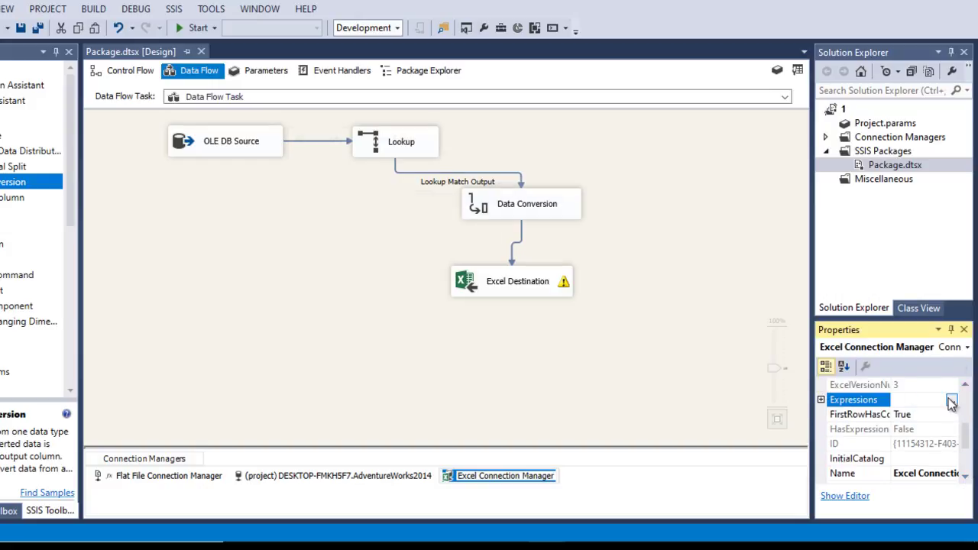
{"action": "left_click", "coordinate": [951, 401]}
{"action": "left_click", "coordinate": [426, 196]}
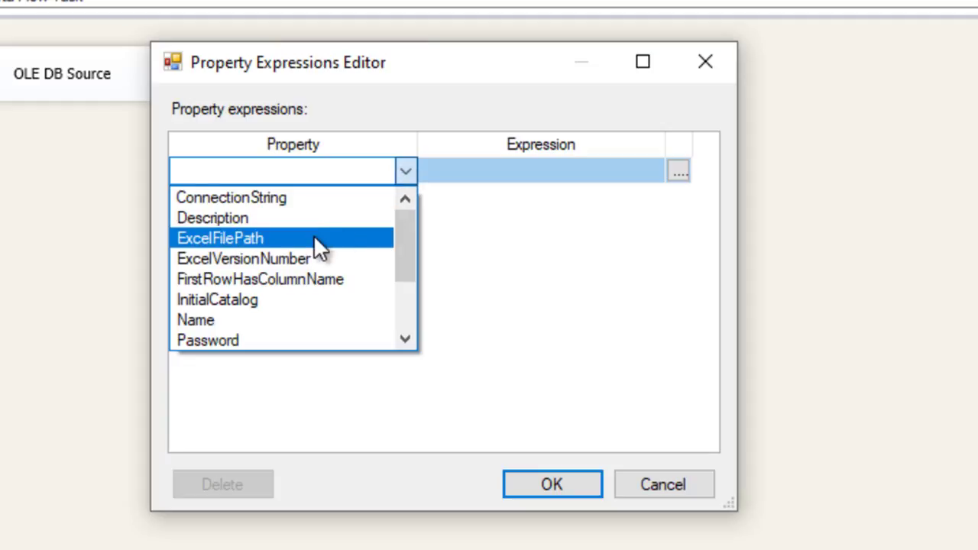
{"action": "left_click", "coordinate": [314, 237]}
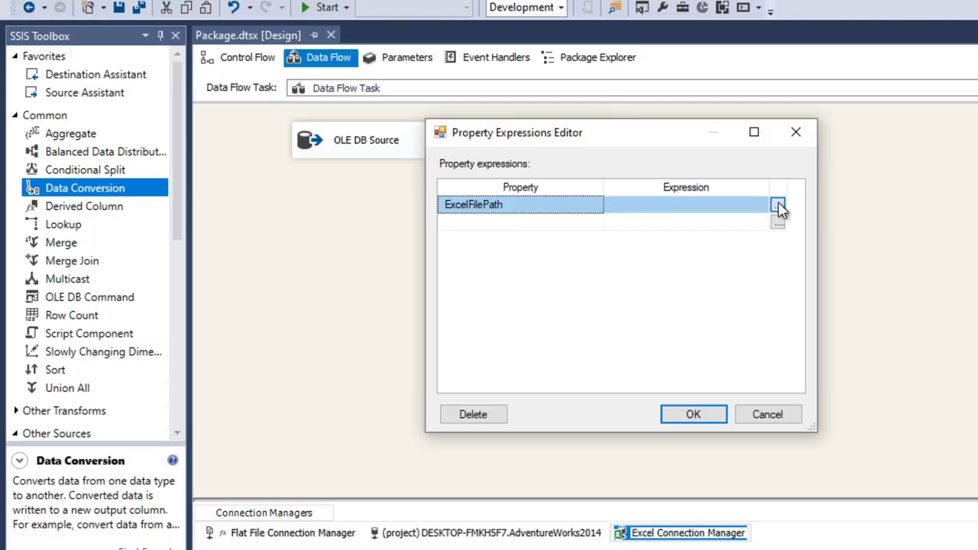
- Set the ExcelFilePath expression to @[$Project::Excel_Dest], evaluate it, accept it and save the package
{"action": "left_click", "coordinate": [778, 206]}
{"action": "left_click", "coordinate": [128, 108]}
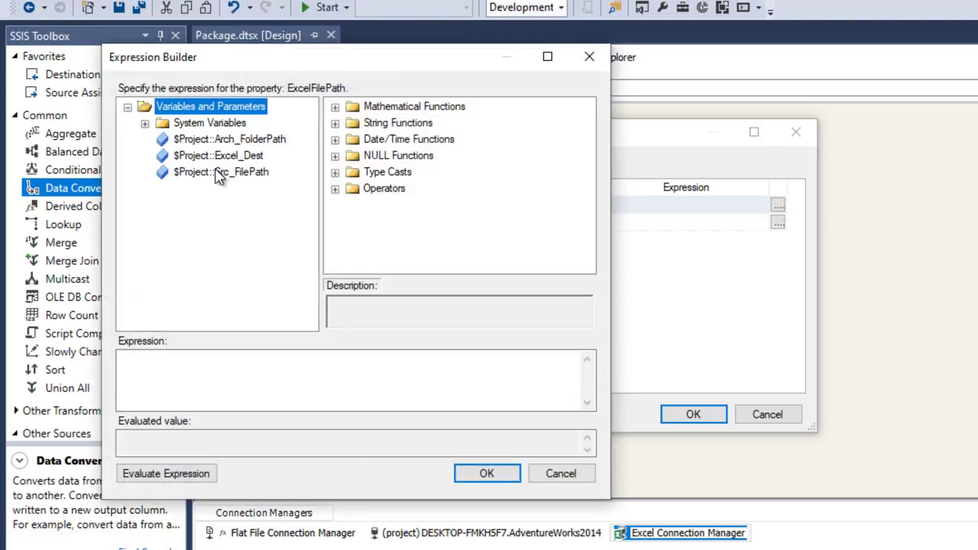
{"action": "left_click_drag", "start_coordinate": [194, 155], "coordinate": [246, 397]}
{"action": "left_click", "coordinate": [137, 475]}
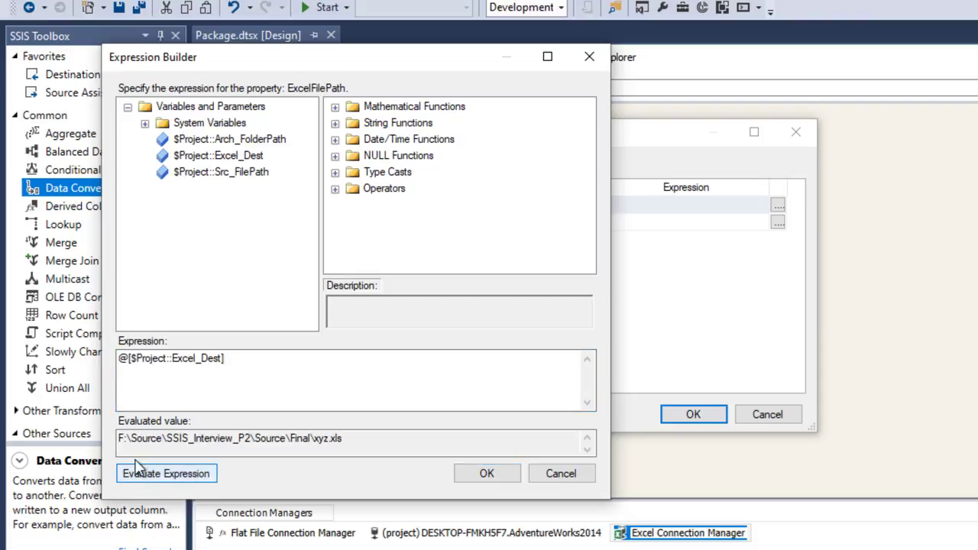
{"action": "left_click", "coordinate": [487, 475]}
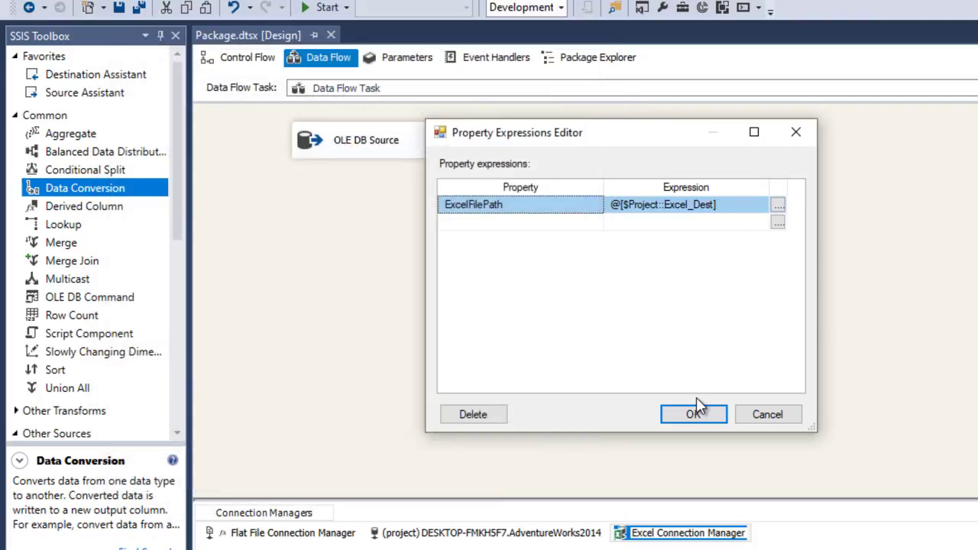
{"action": "left_click", "coordinate": [693, 414]}
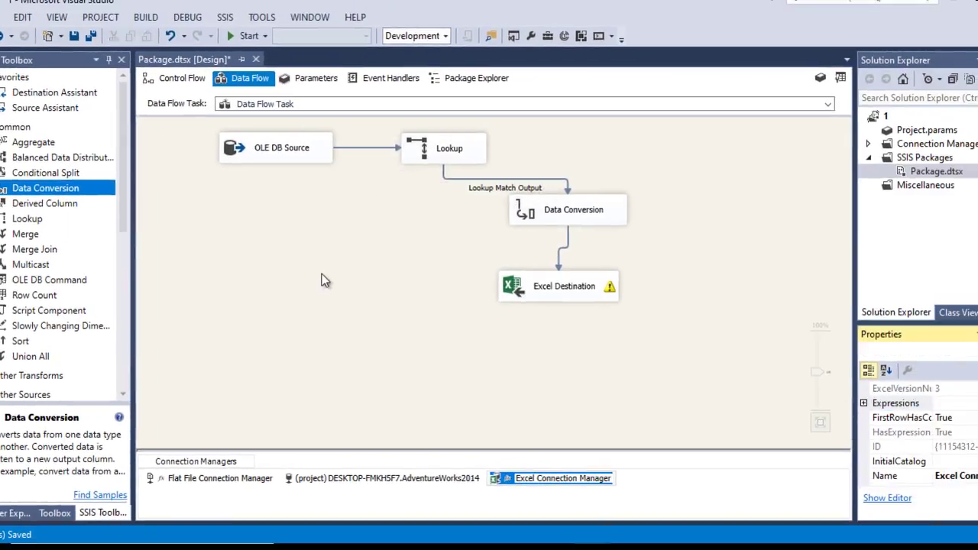
{"action": "left_click", "coordinate": [322, 281]}
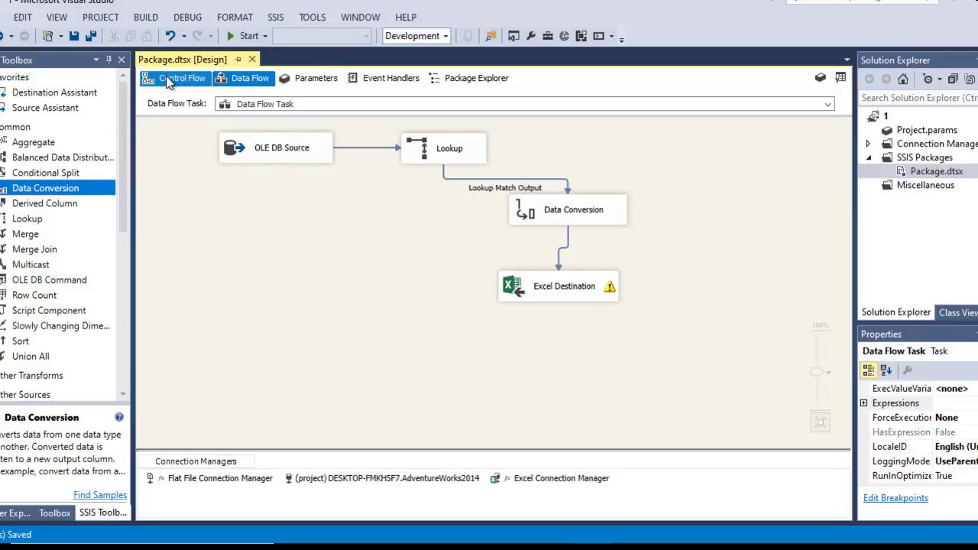
- In the control flow, move the File System Task slightly closer to the CSV load task
{"action": "left_click", "coordinate": [170, 80]}
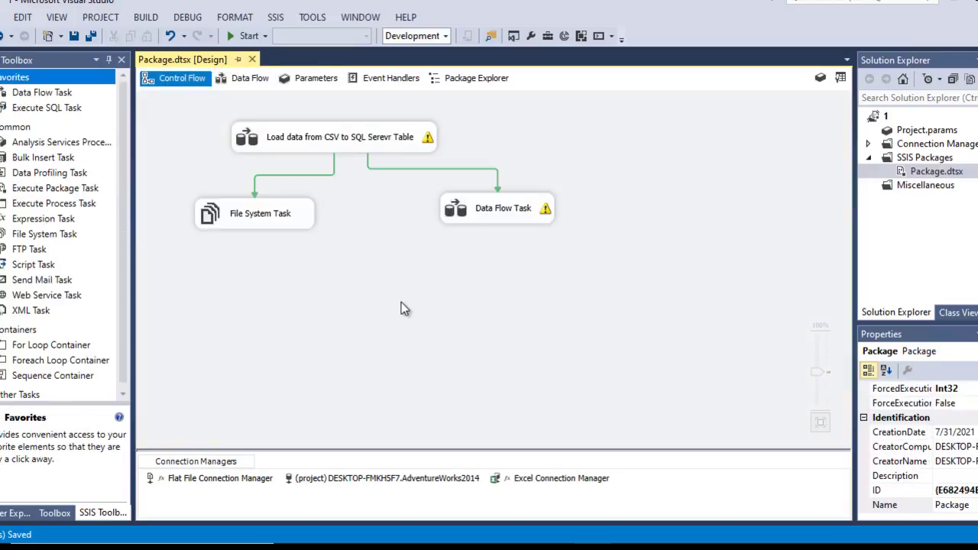
{"action": "left_click", "coordinate": [246, 219]}
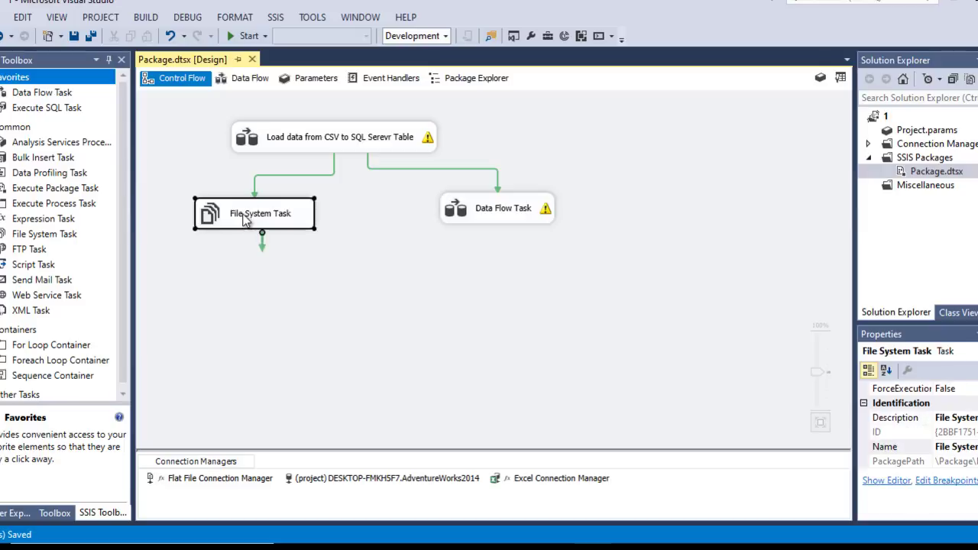
{"action": "left_click_drag", "start_coordinate": [246, 218], "coordinate": [250, 206]}
{"action": "left_click", "coordinate": [442, 274]}
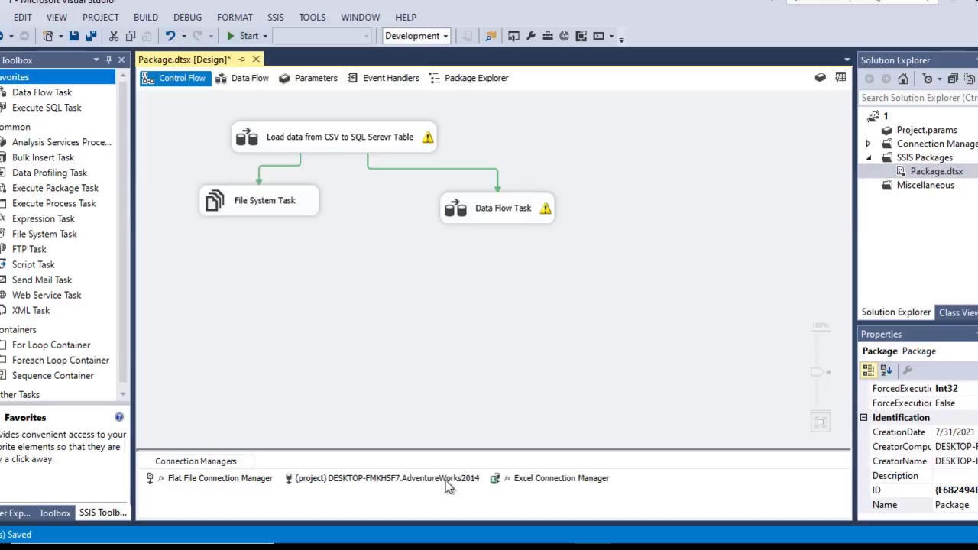
- Switch to File Explorer, refresh the Final folder, and check the contents of the Source and Archive folders
{"action": "key", "text": "alt+Tab"}
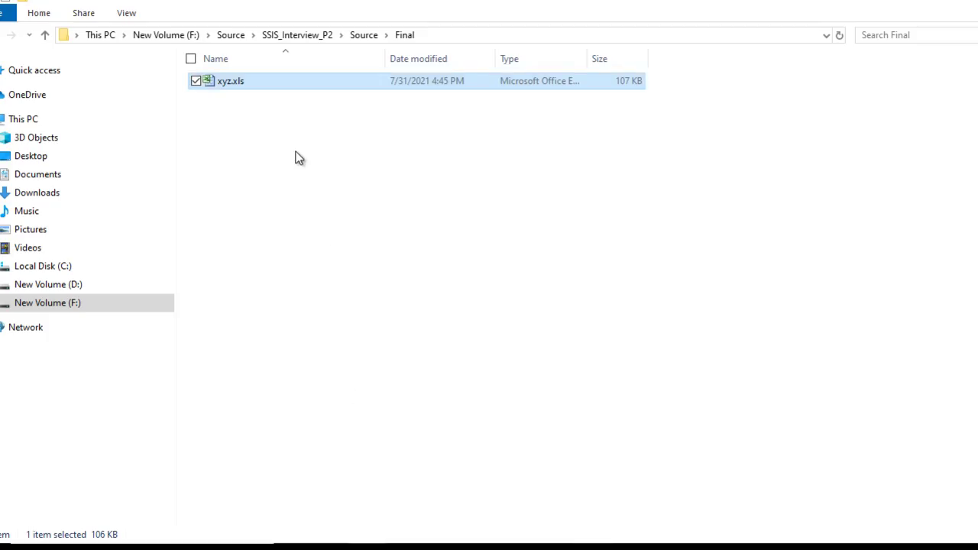
{"action": "right_click", "coordinate": [295, 151]}
{"action": "left_click", "coordinate": [342, 214]}
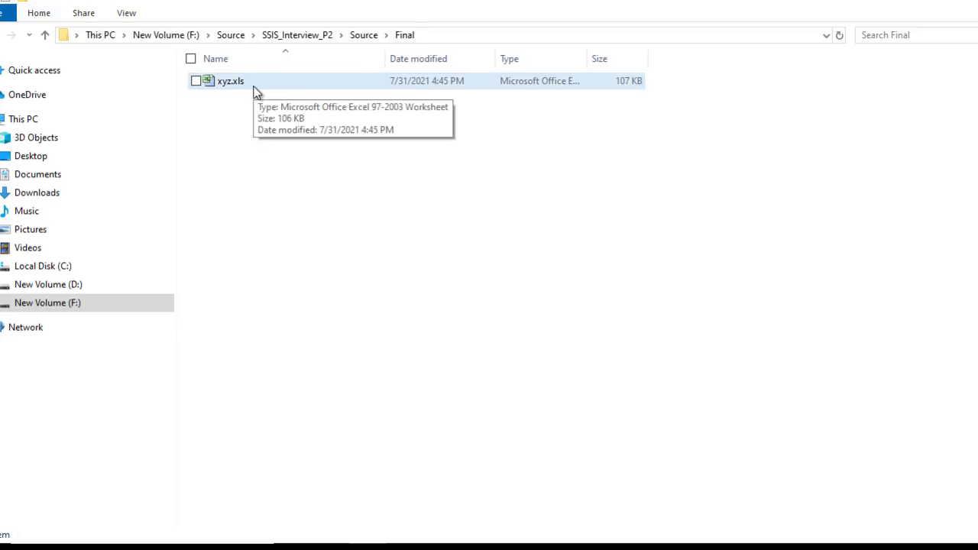
{"action": "left_click", "coordinate": [365, 34]}
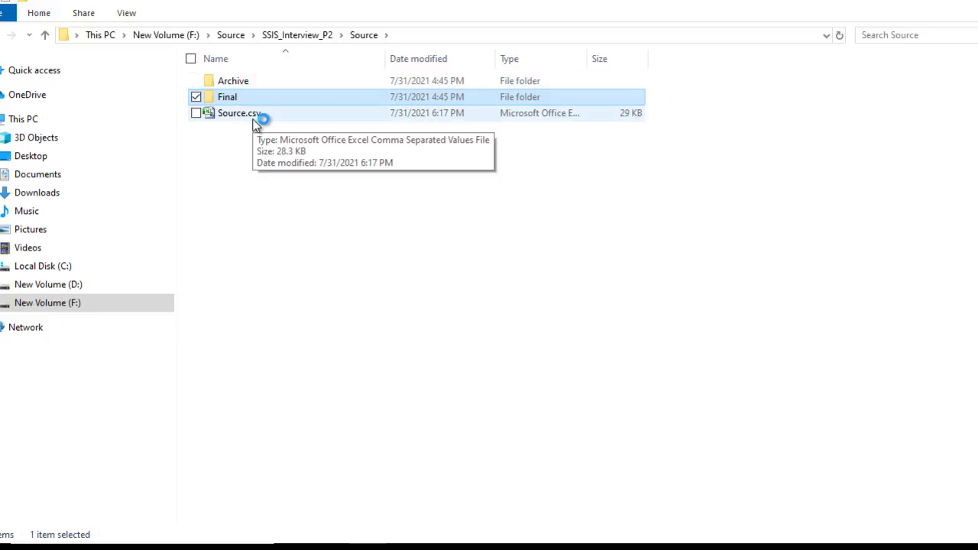
{"action": "double_click", "coordinate": [257, 84]}
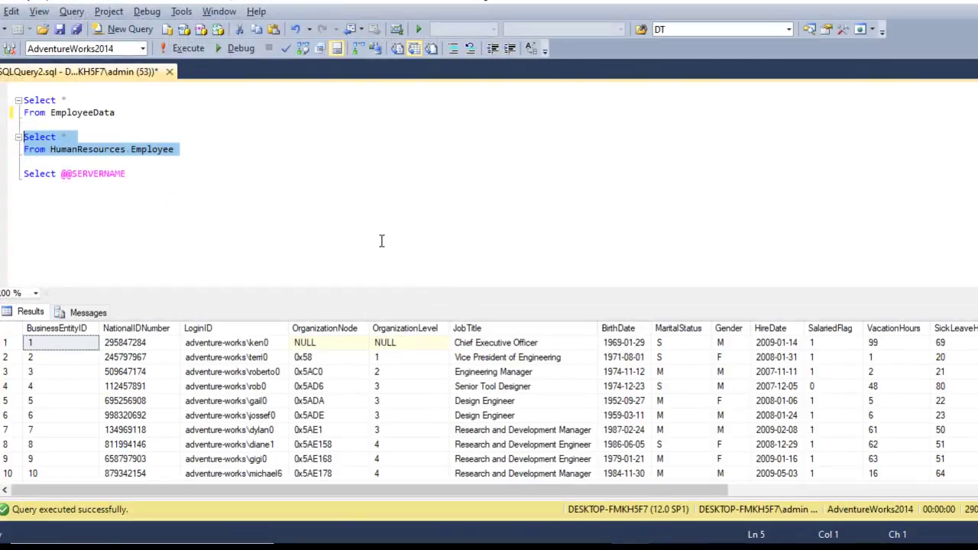
- In SQL Server Management Studio, run only the Select query on EmployeeData
{"action": "left_click_drag", "start_coordinate": [118, 113], "coordinate": [93, 92]}
{"action": "key", "text": "F5"}
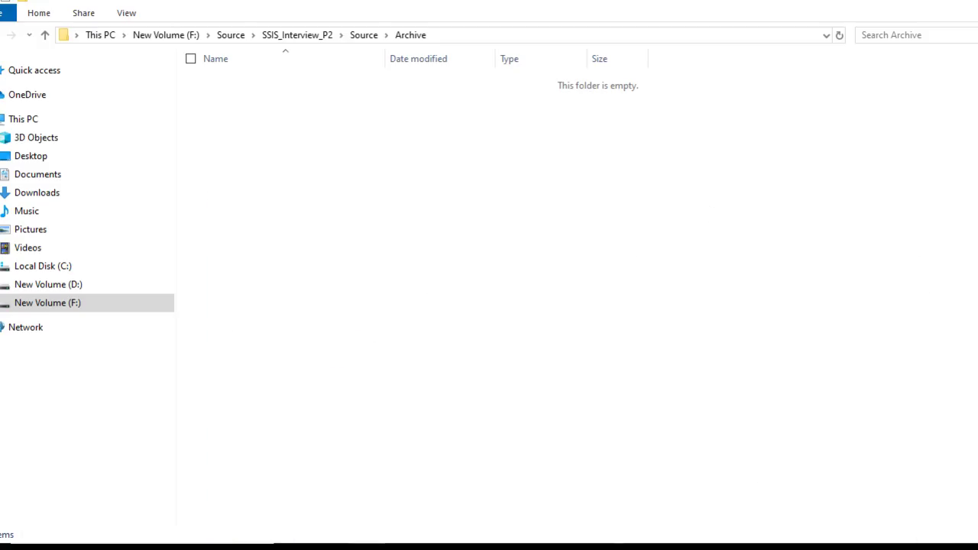
- Switch back to Visual Studio project 1 and run the package
{"action": "mouse_move", "coordinate": [557, 539]}
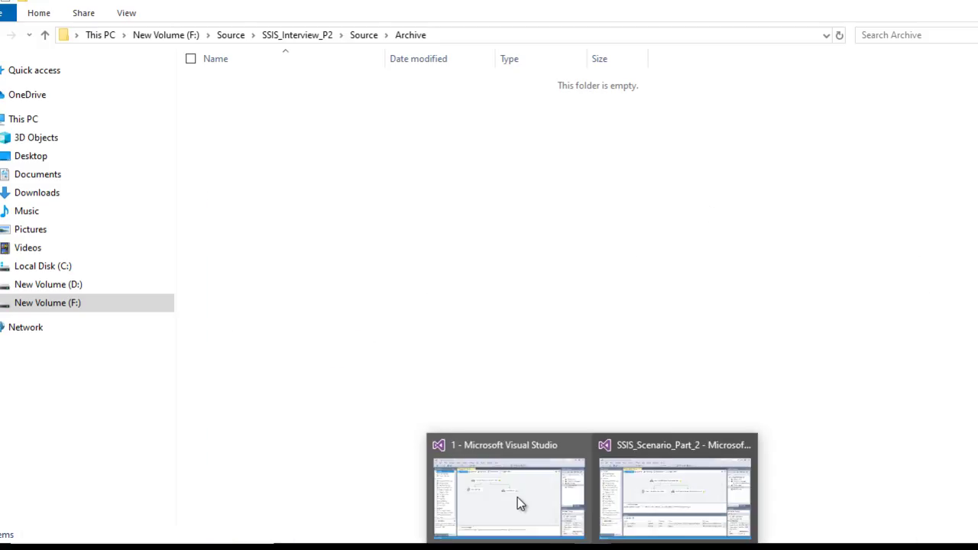
{"action": "left_click", "coordinate": [504, 492]}
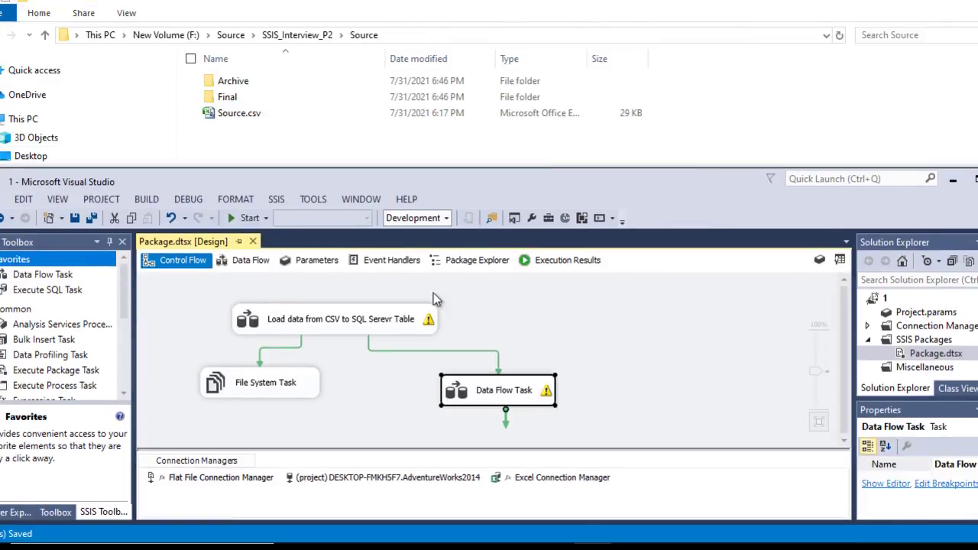
{"action": "left_click", "coordinate": [246, 218]}
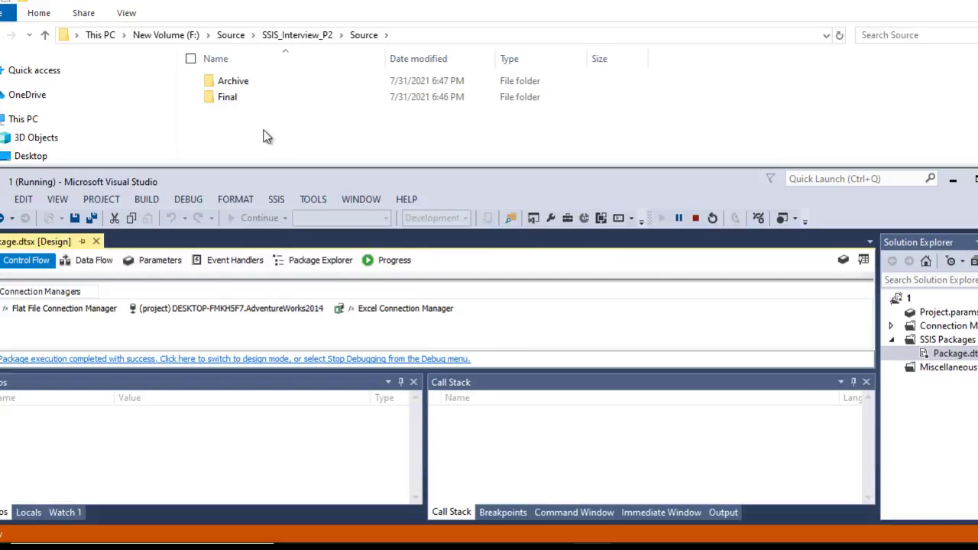
- In File Explorer, check the Archive folder for the archived source file and return to the Source folder
{"action": "double_click", "coordinate": [238, 88]}
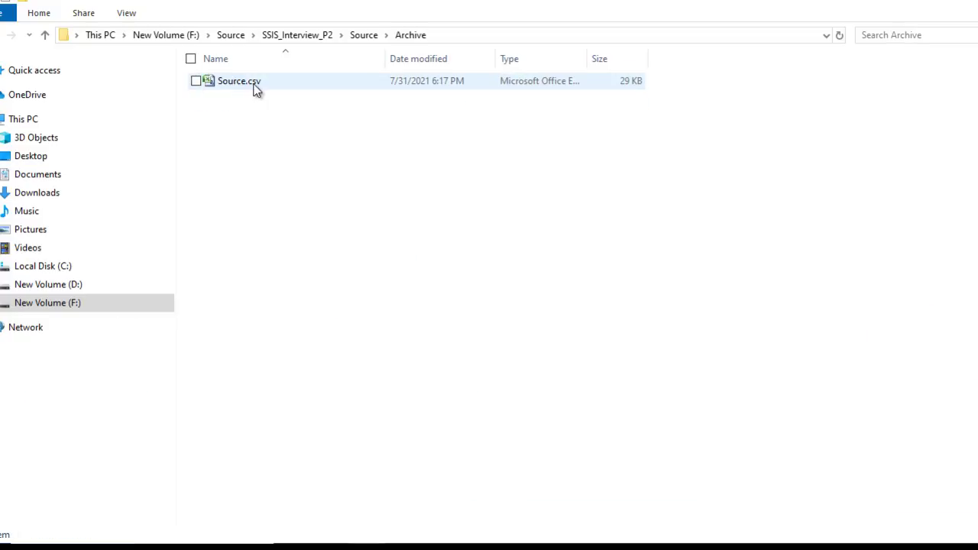
{"action": "left_click", "coordinate": [363, 37]}
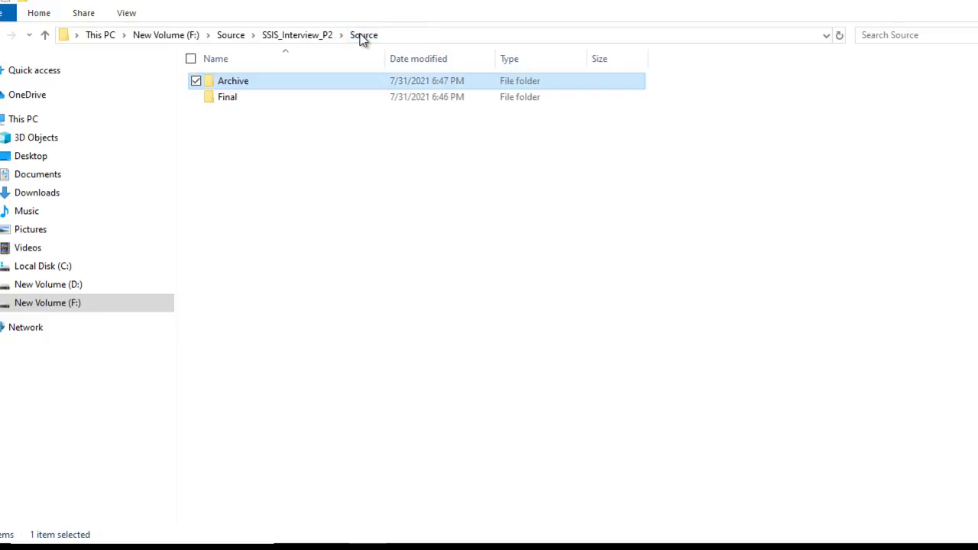
- Open xyz.xls from the Final folder, review the exported employee rows in Excel, and close the workbook
{"action": "double_click", "coordinate": [259, 99]}
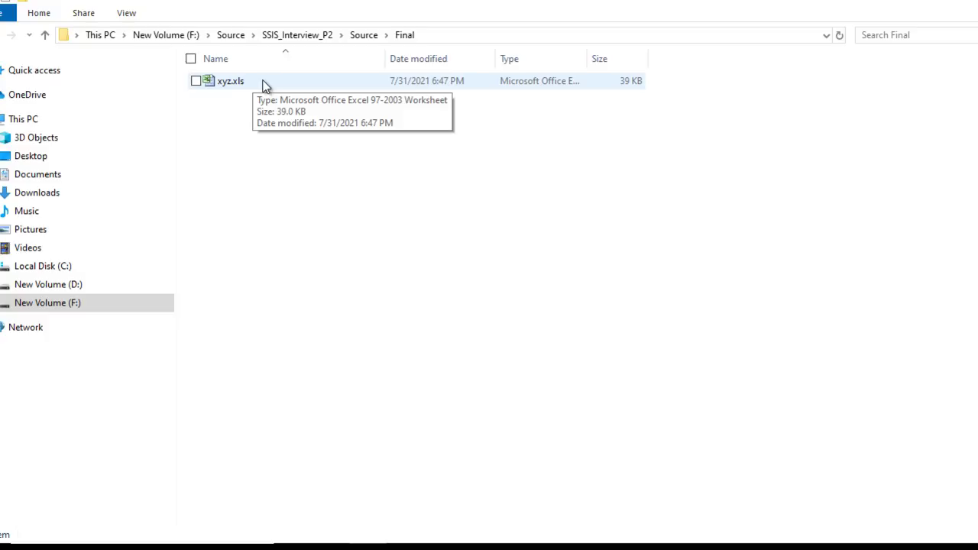
{"action": "double_click", "coordinate": [264, 82]}
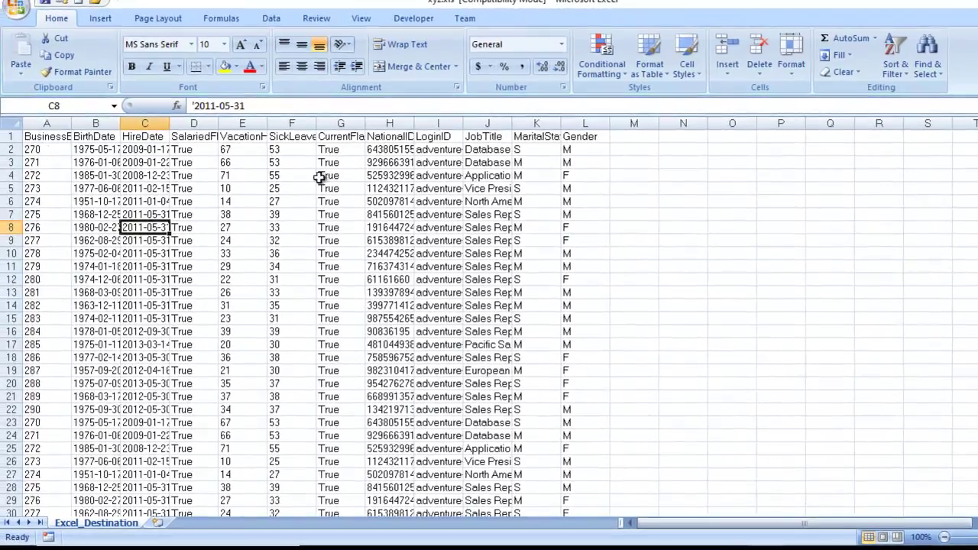
{"action": "key", "text": "alt+F4"}
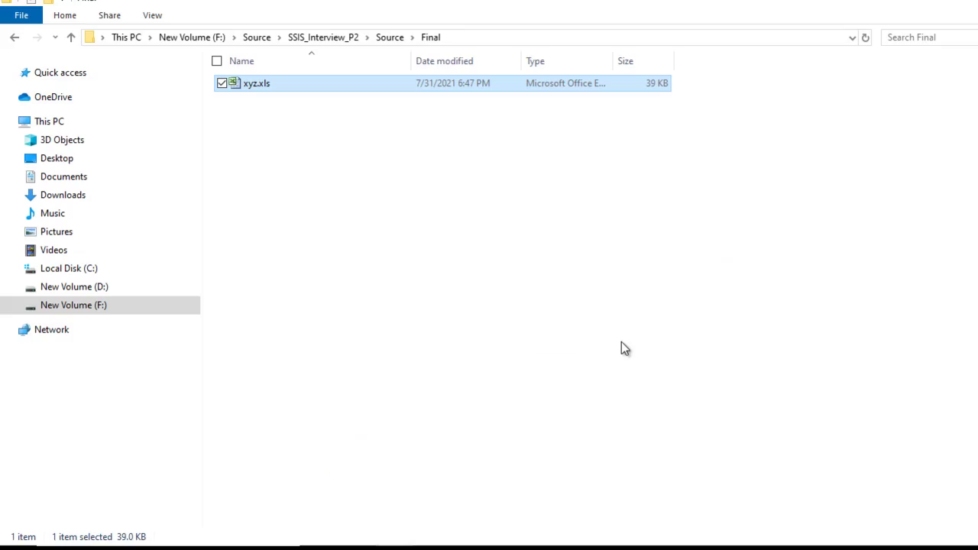
- Switch to SQL Server Management Studio, run only the Select query on EmployeeData, and check the returned rows
{"action": "key", "text": "alt+Tab"}
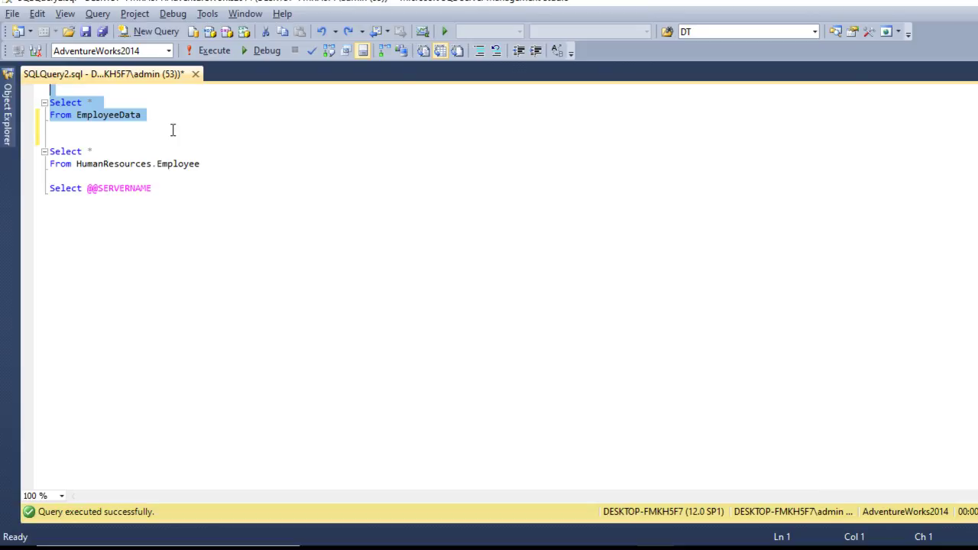
{"action": "key", "text": "shift+Down"}
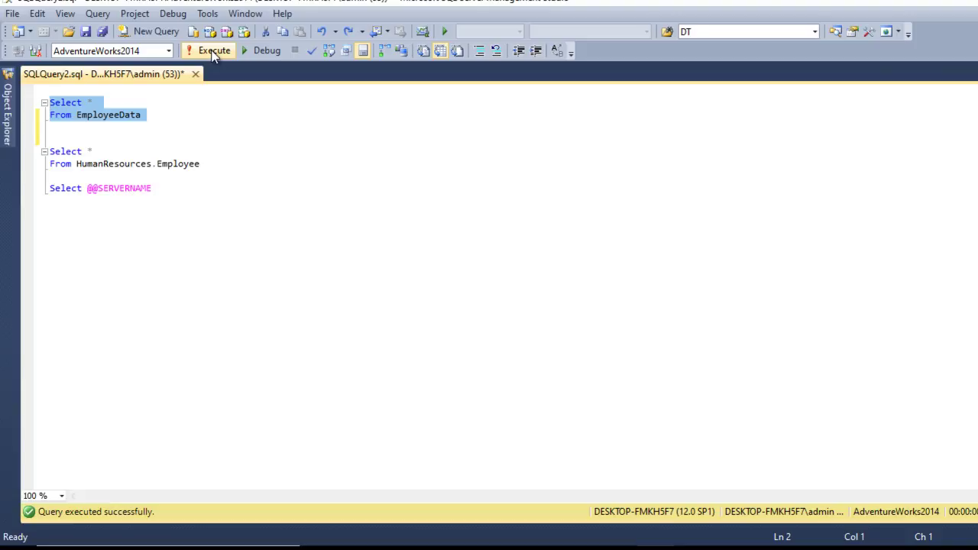
{"action": "left_click", "coordinate": [213, 52]}
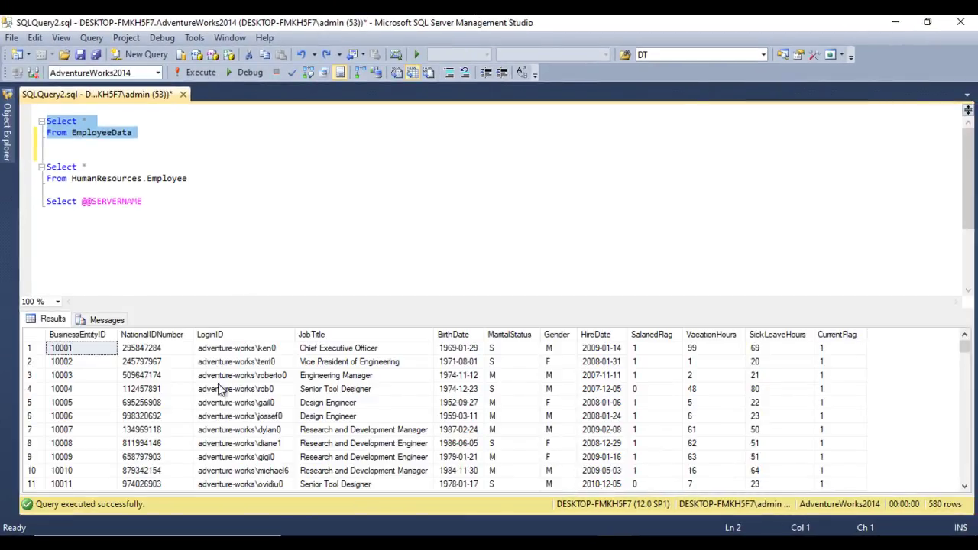
{"action": "left_click", "coordinate": [128, 375]}
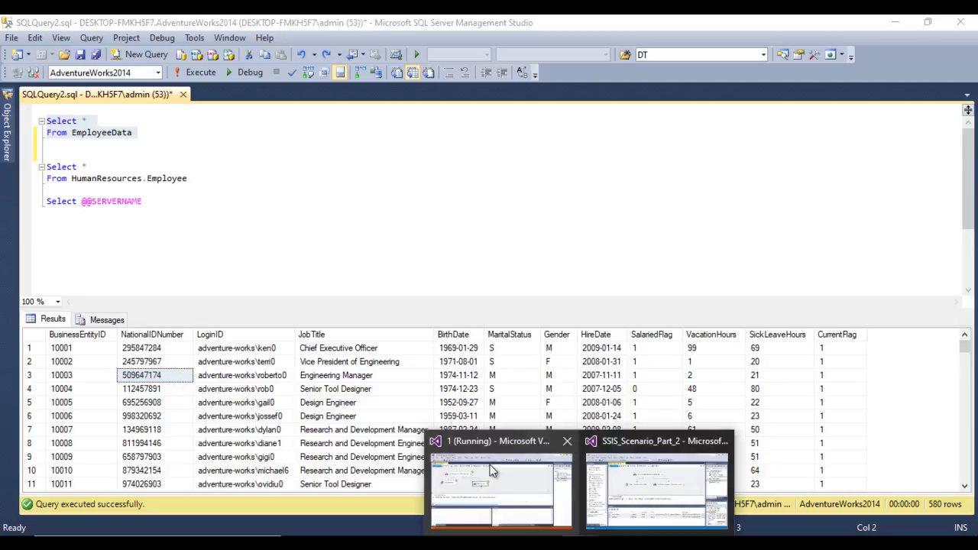
- Switch back to Visual Studio project 1, stop the running package, and review the tasks in its control flow
{"action": "left_click", "coordinate": [504, 506]}
{"action": "left_click", "coordinate": [676, 60]}
{"action": "left_click", "coordinate": [370, 292]}
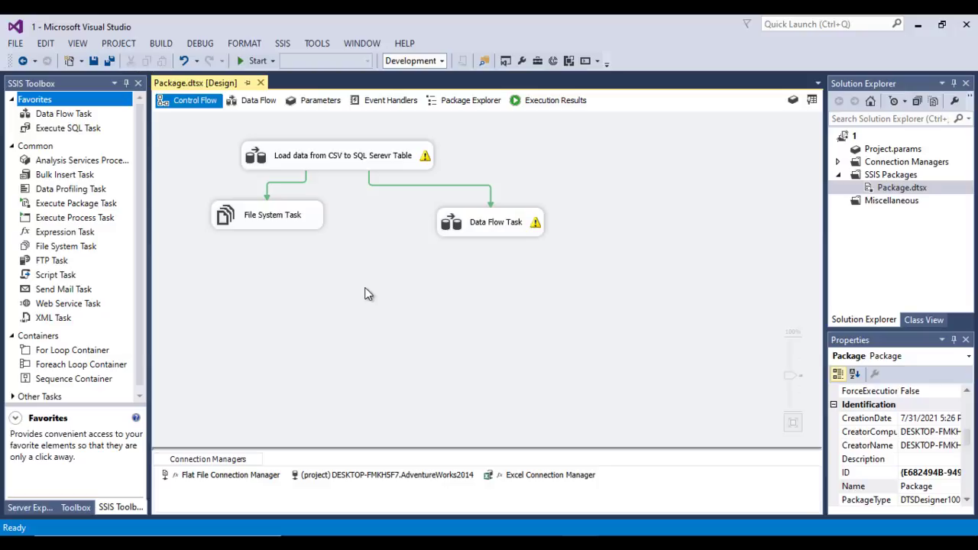
{"action": "mouse_move", "coordinate": [310, 159]}
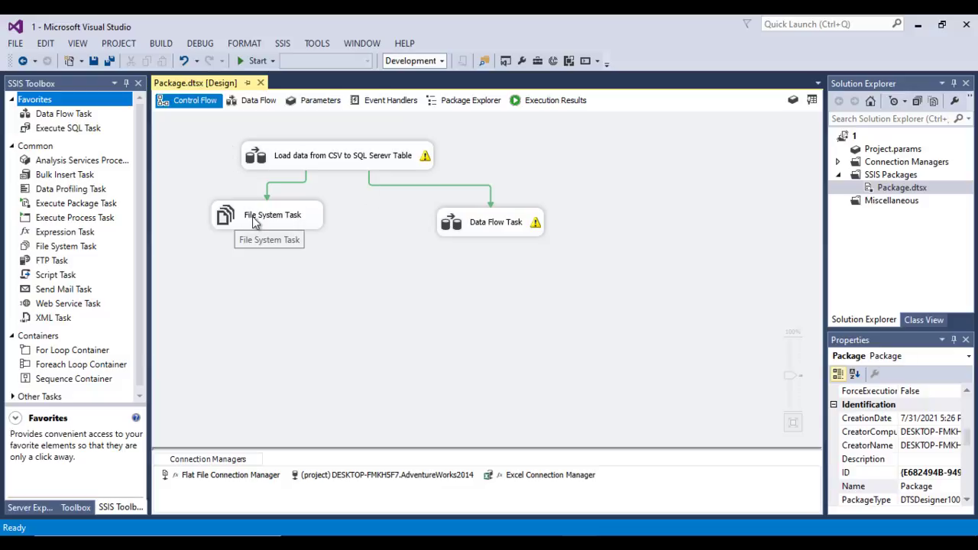
{"action": "mouse_move", "coordinate": [495, 230]}
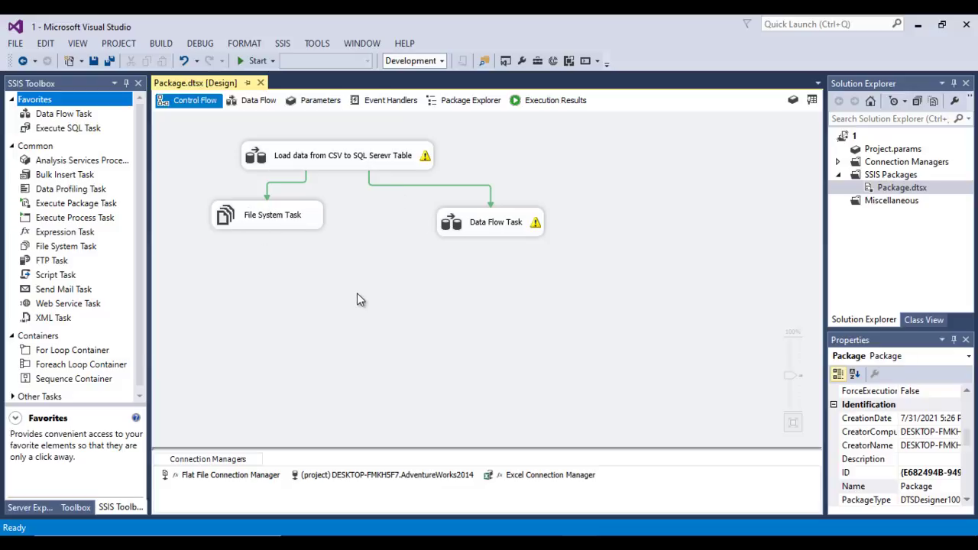
- Open Project.params to review the project parameters and expand Connection Managers to check the project-level database connection
{"action": "double_click", "coordinate": [889, 150]}
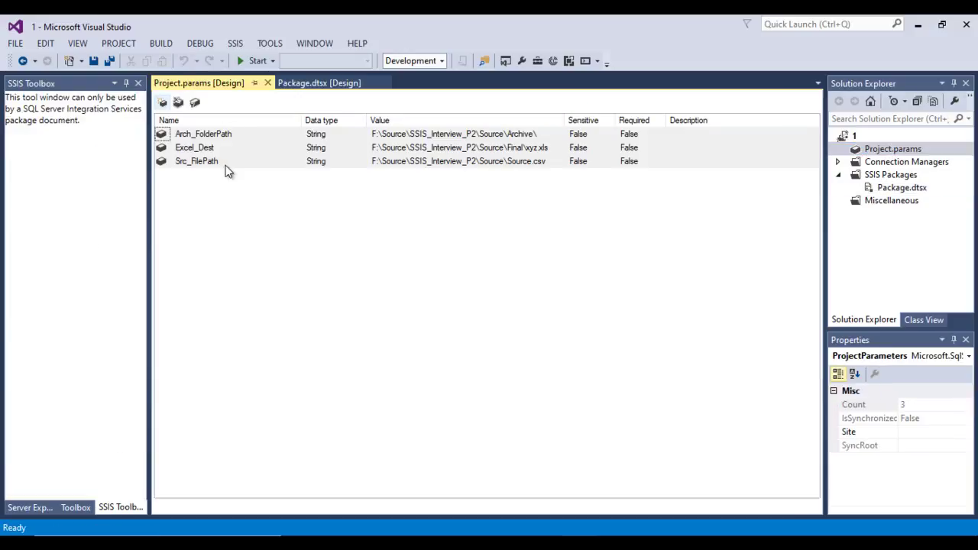
{"action": "left_click", "coordinate": [906, 162]}
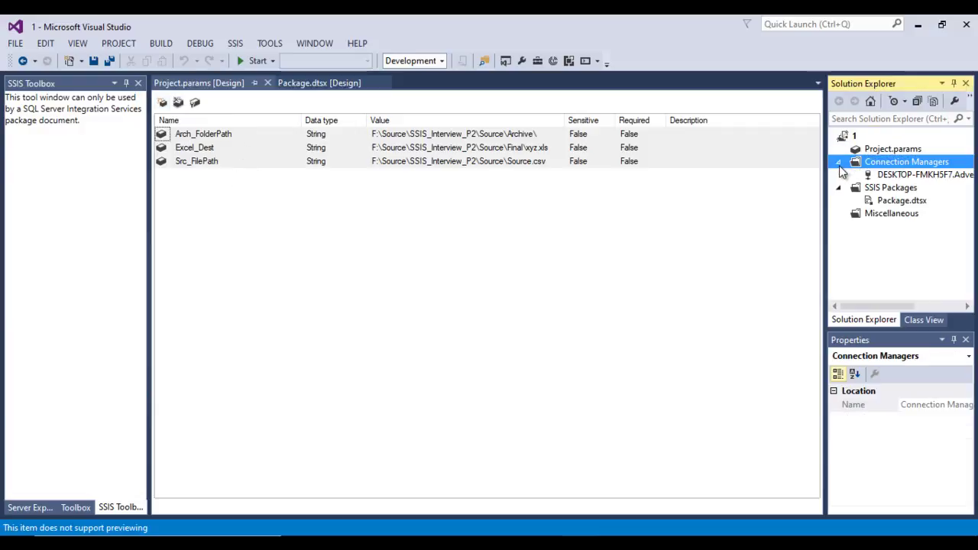
{"action": "left_click", "coordinate": [934, 175]}
{"action": "left_click", "coordinate": [415, 279]}
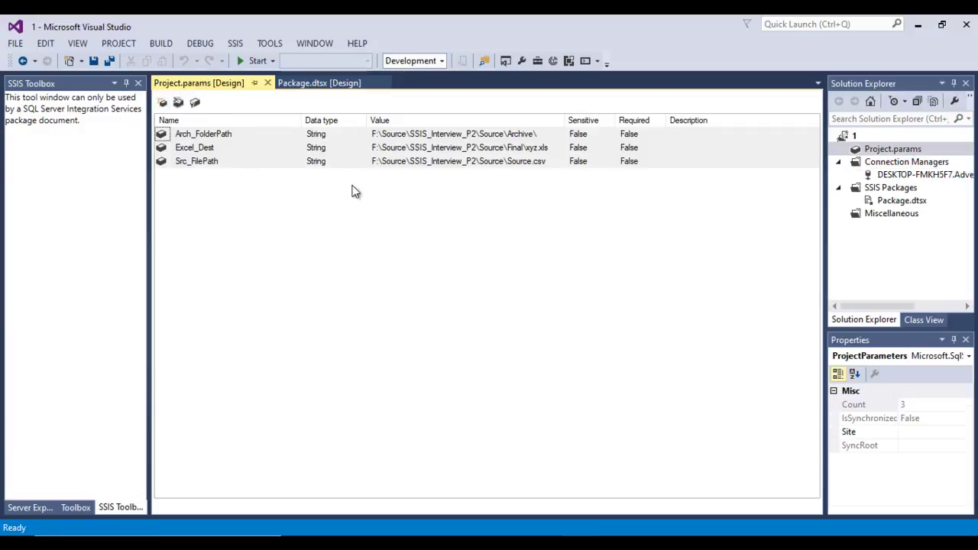
- Return to the control flow of Package.dtsx and switch to the PowerPoint slide listing the scenario requirements
{"action": "left_click", "coordinate": [312, 86]}
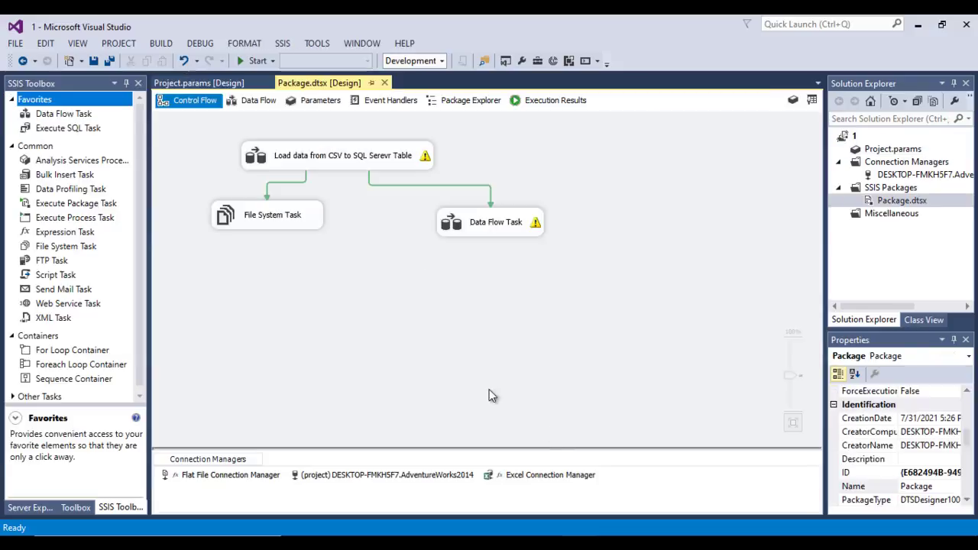
{"action": "key", "text": "alt+Tab"}
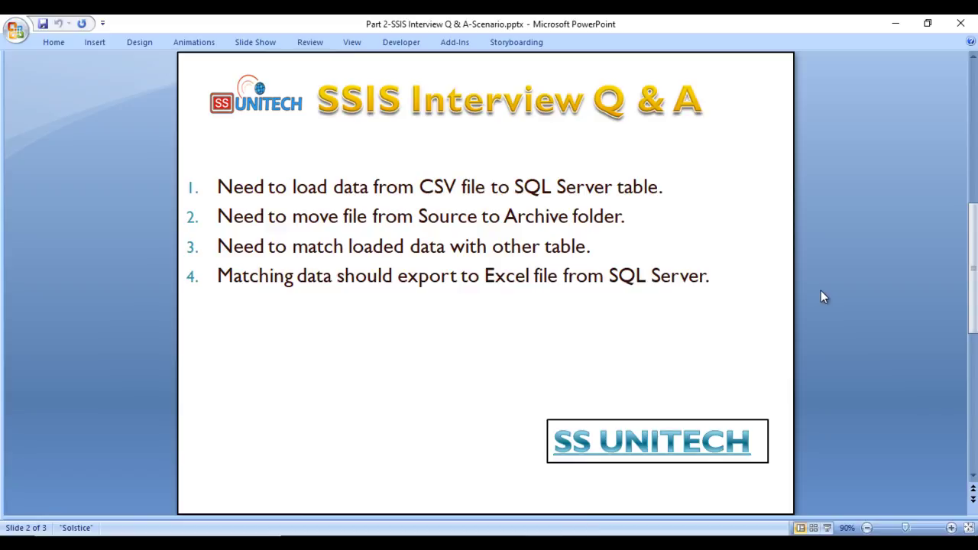